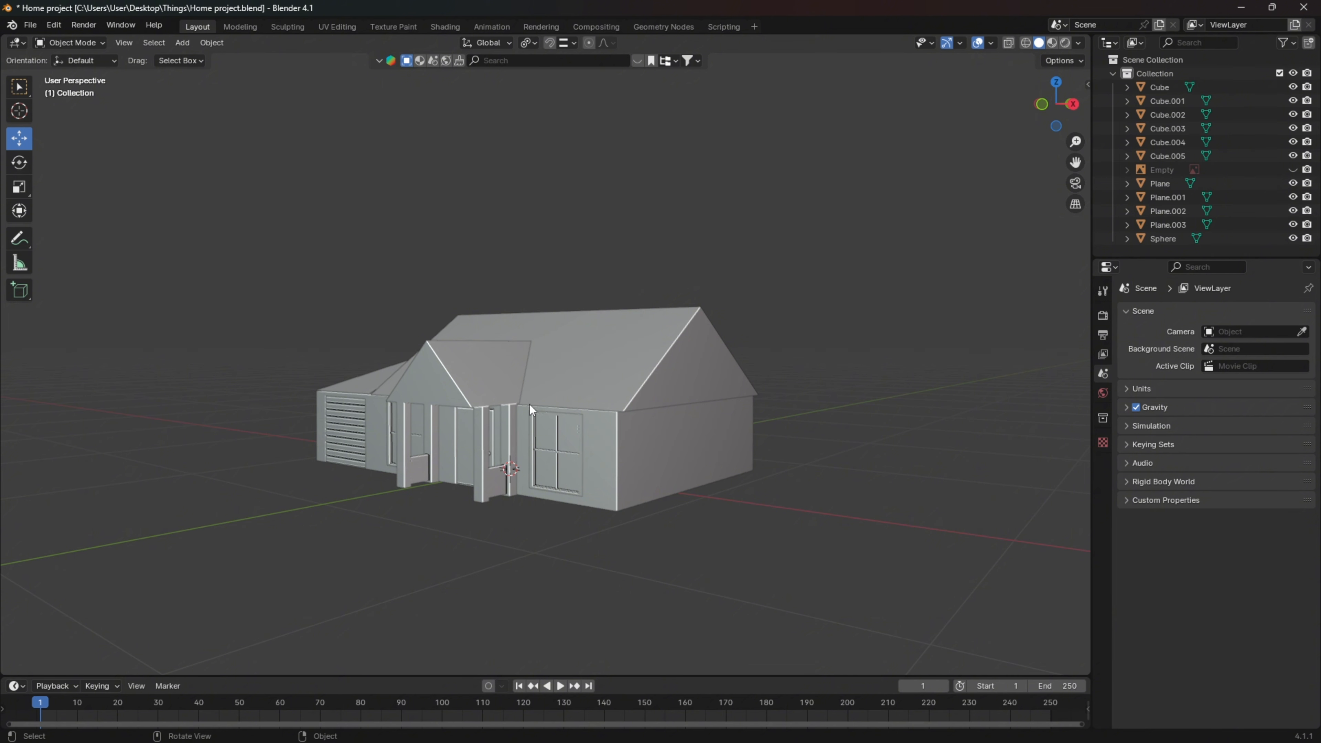
Add a plane at the origin as ground under the house and scale it to about 2.39
key("shift+a")
mouse_move(525, 422)
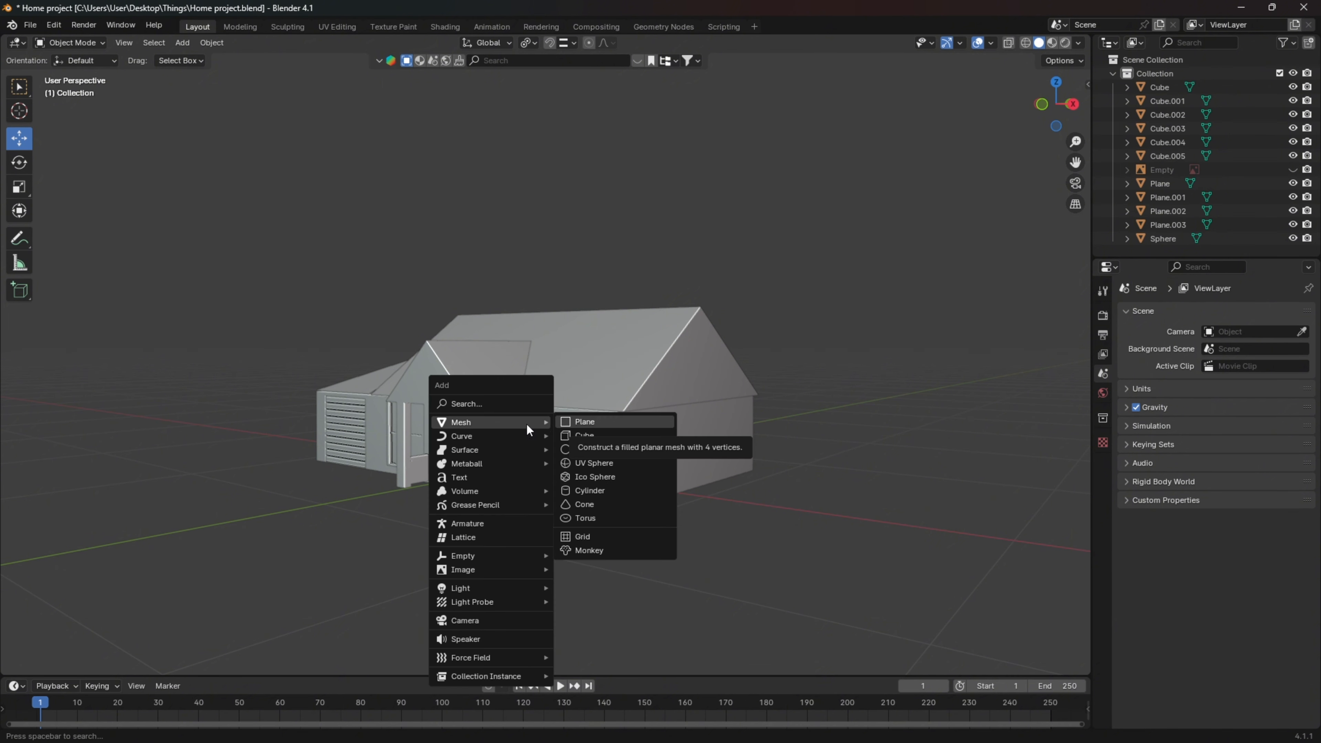
left_click(602, 424)
key("s")
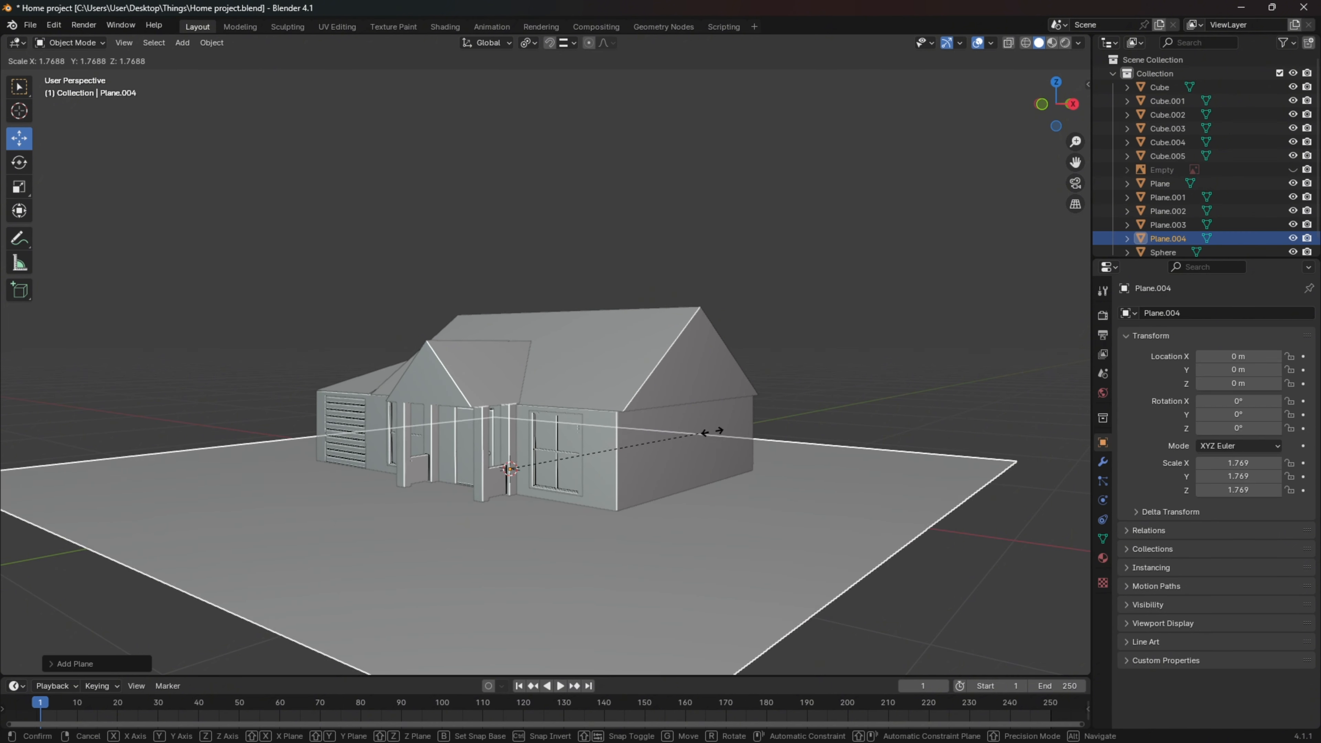
left_click(782, 431)
middle_click_drag(732, 436, 674, 416)
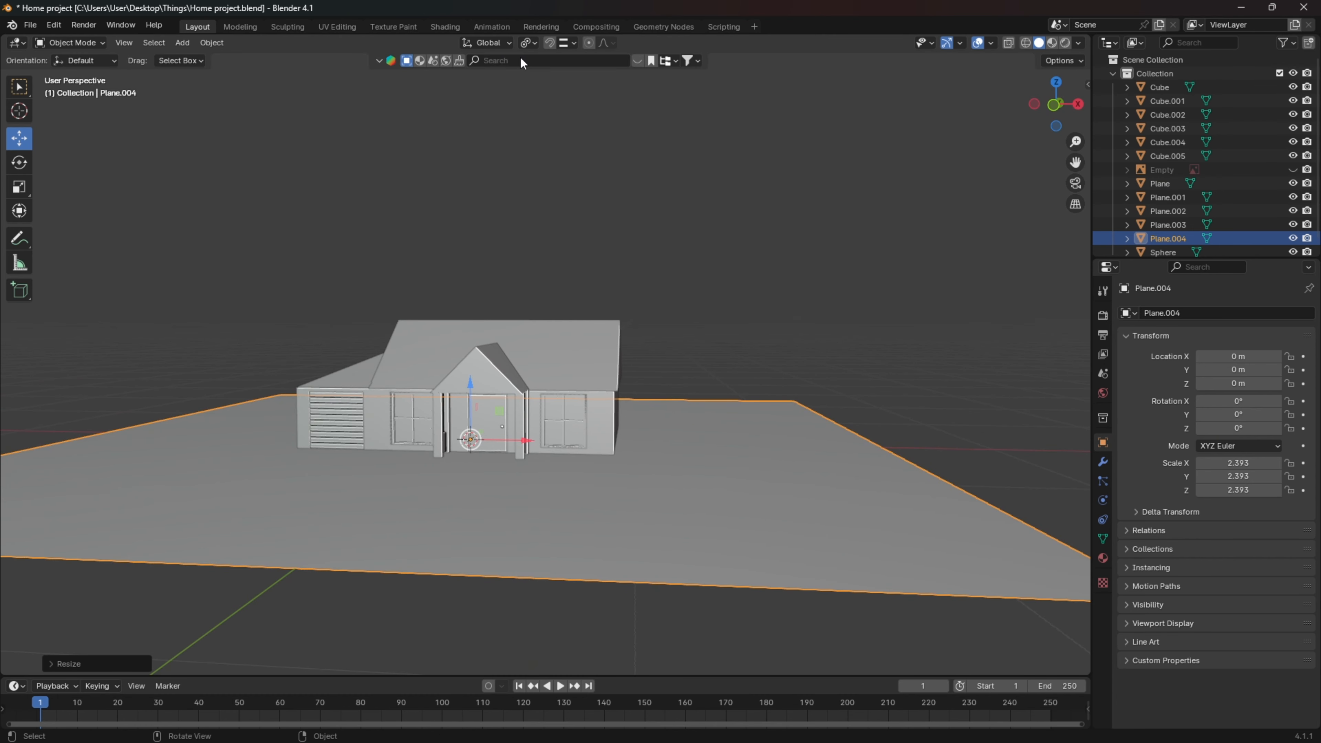
Switch to the Shading workspace, collapse the file browser area into the 3D viewport, and widen the shader editor
left_click(445, 26)
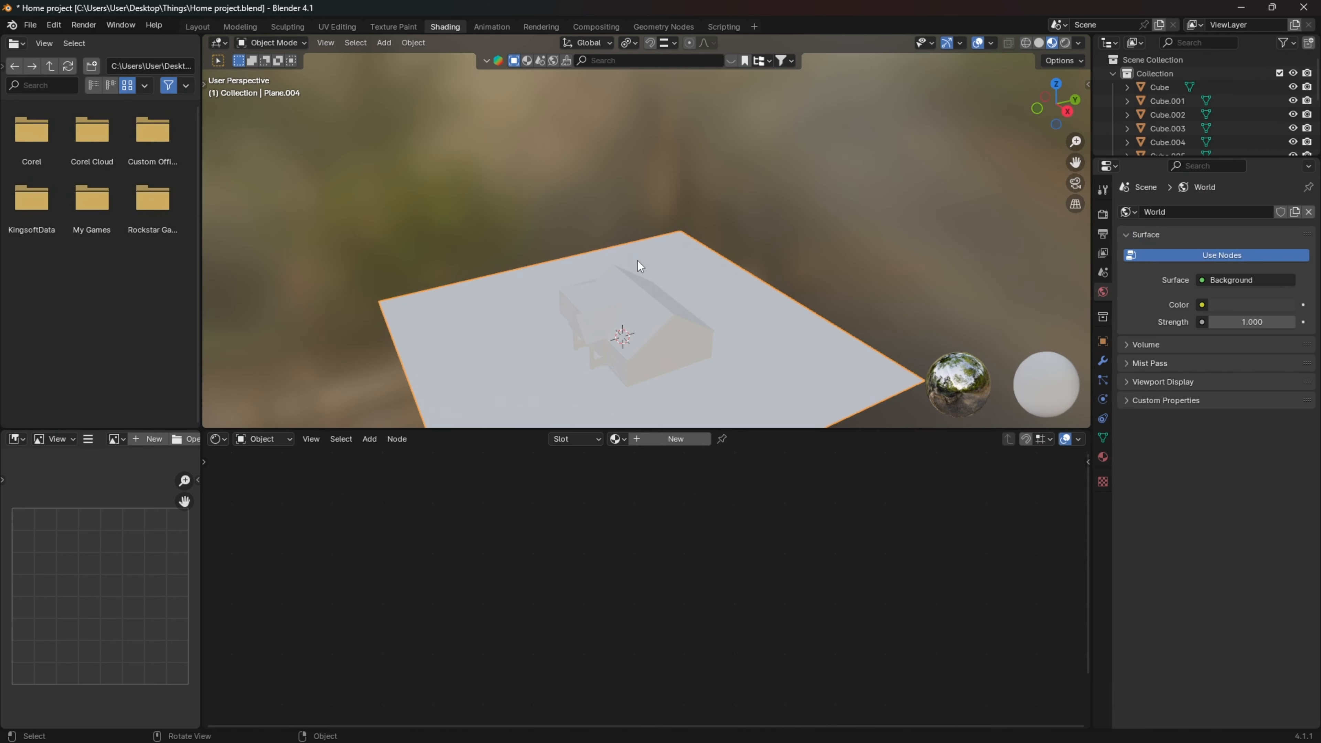
mouse_move(637, 260)
middle_mouse_down()
mouse_move(625, 267)
mouse_move(652, 239)
mouse_move(623, 249)
middle_mouse_up()
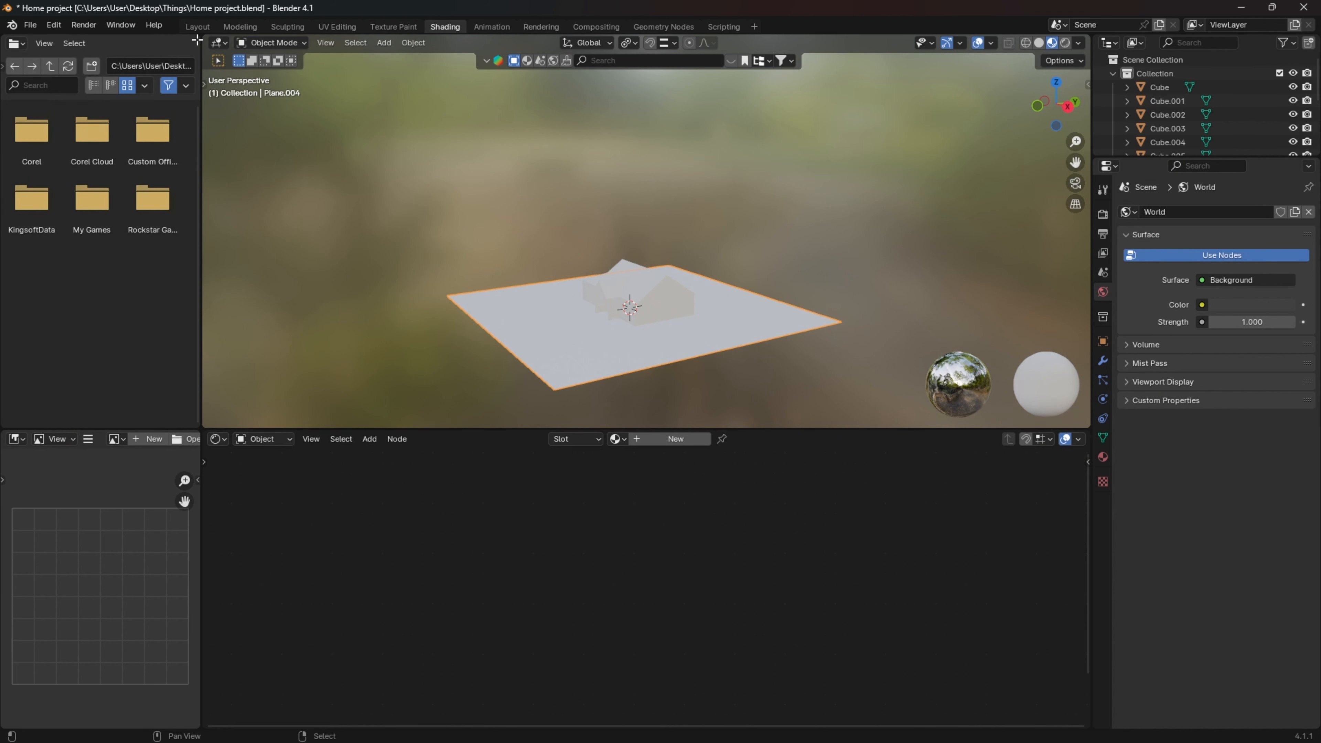
left_click_drag(202, 46, 528, 57)
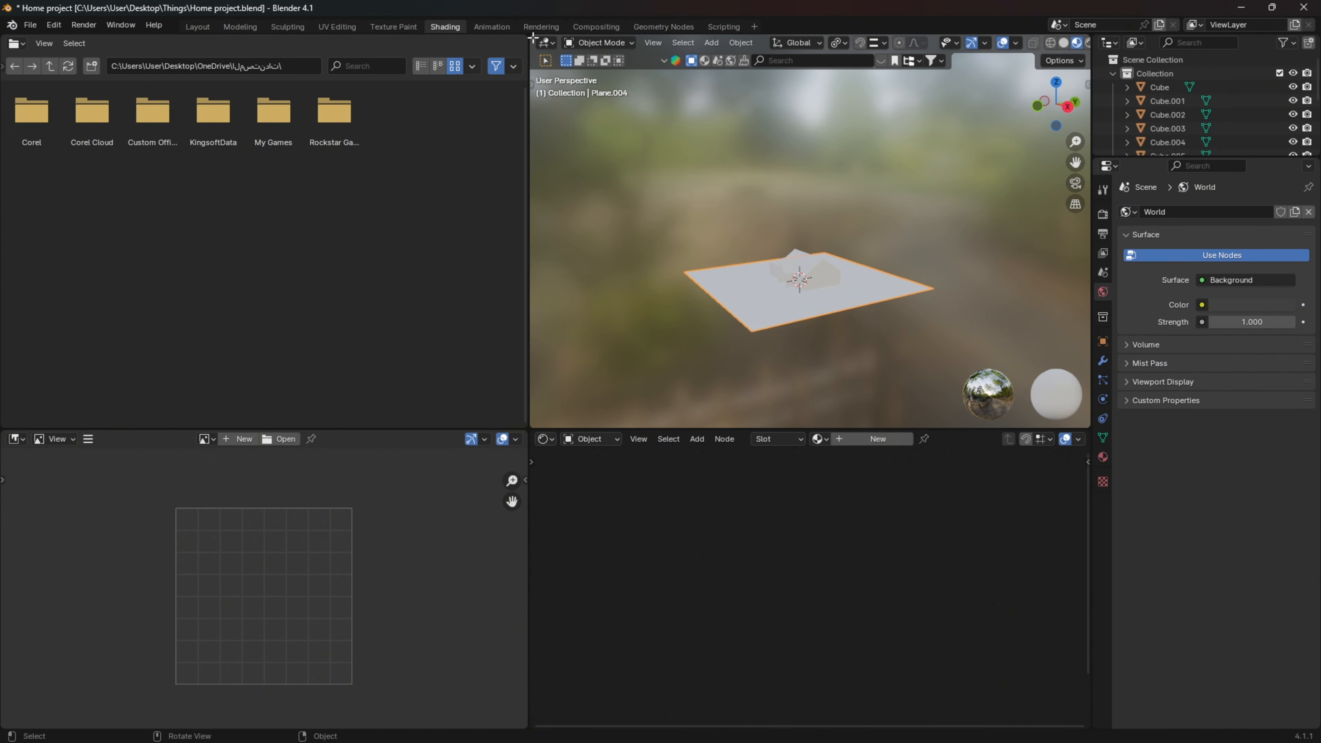
left_click_drag(531, 41, 433, 48)
scroll(442, 228, "down", 2)
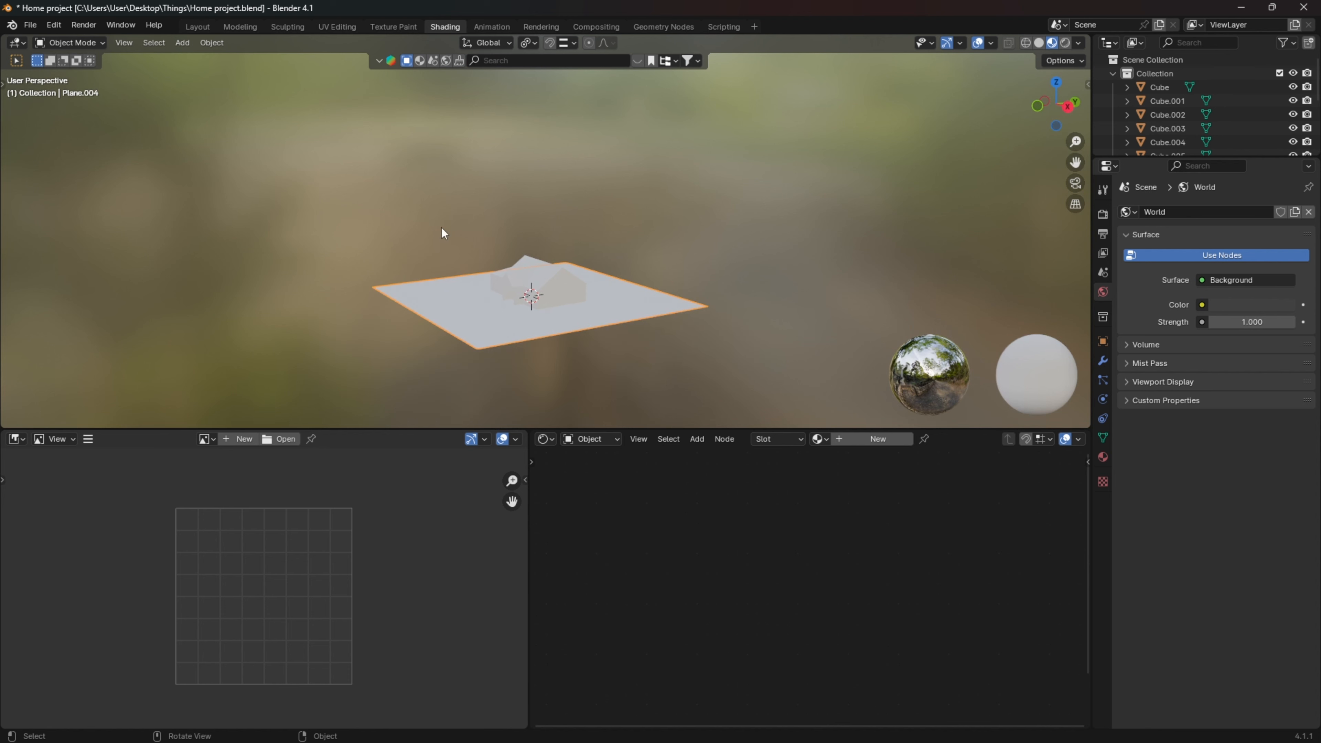
left_click_drag(526, 450, 308, 450)
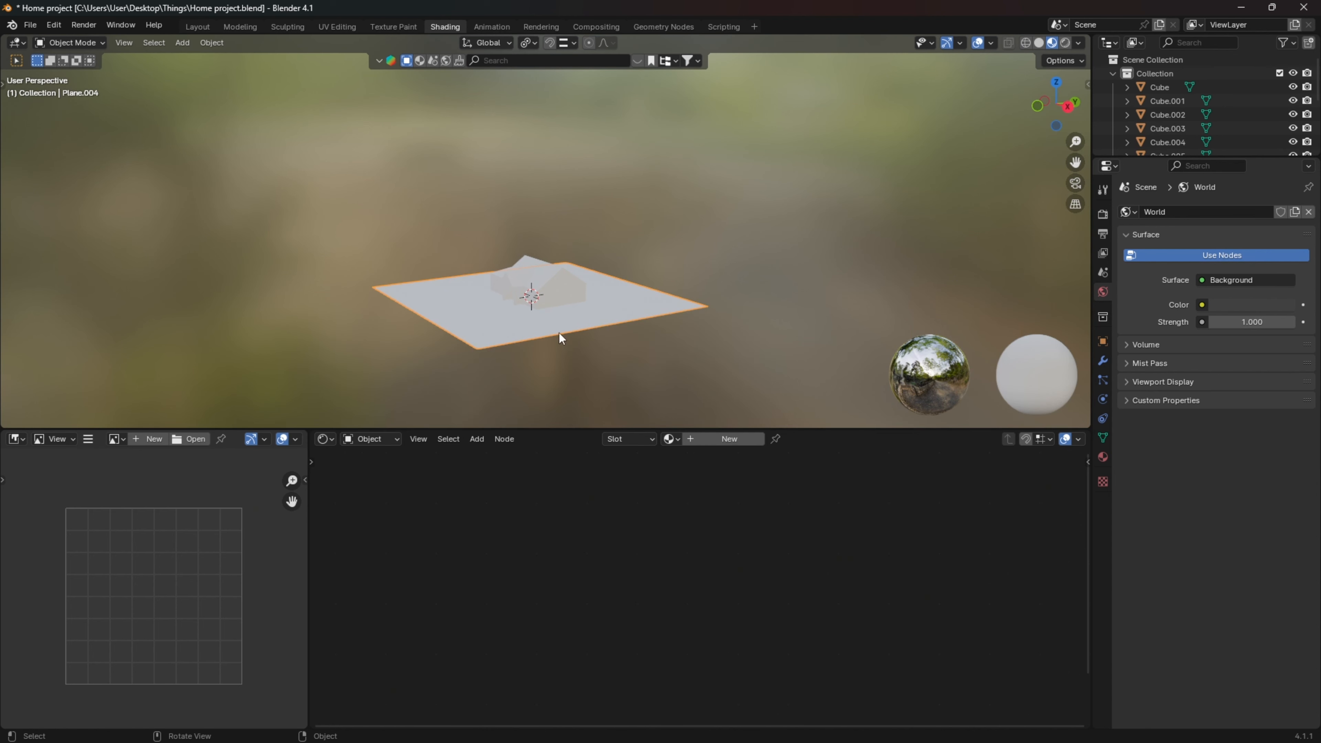
Give the house walls a new material with a light orange base color of hue 0.087, saturation 0.758 and value 0.802
scroll(558, 327, "up", 4)
middle_click_drag(559, 326, 574, 316)
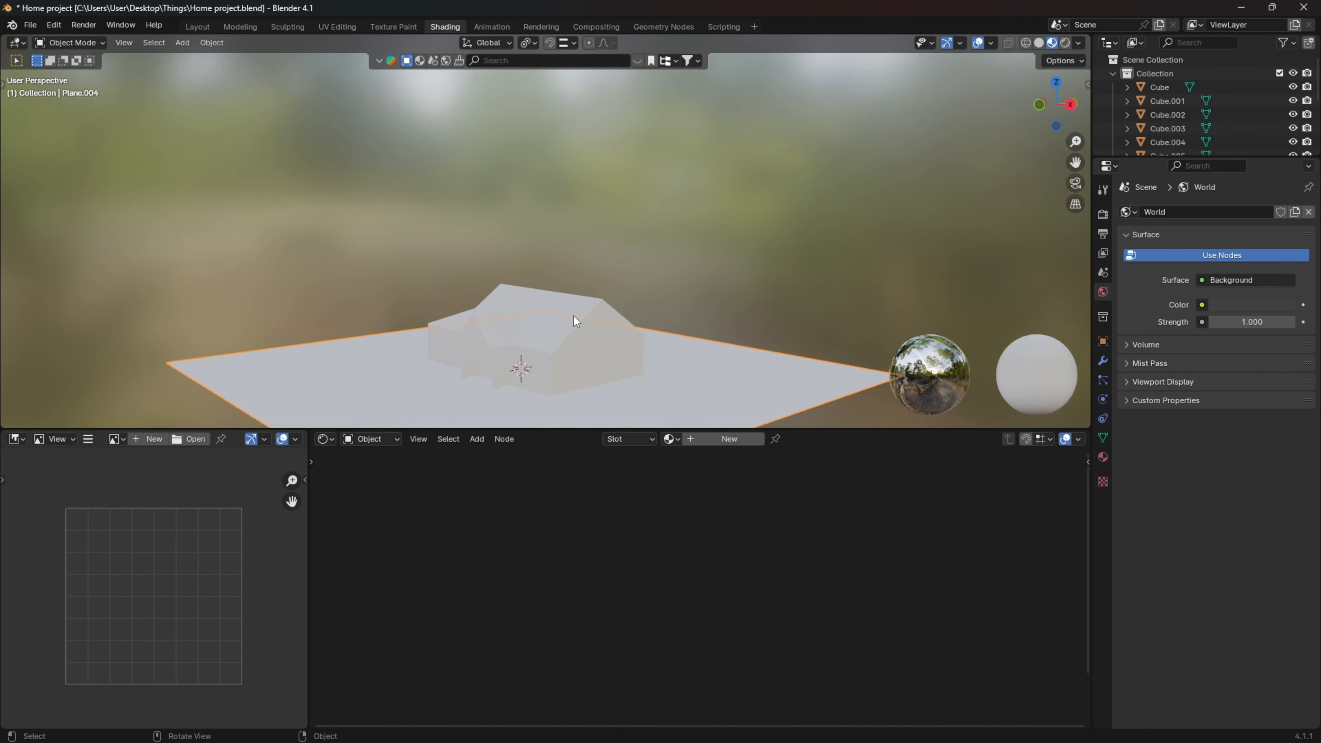
scroll(574, 316, "down", 4, "shift")
left_click(574, 316)
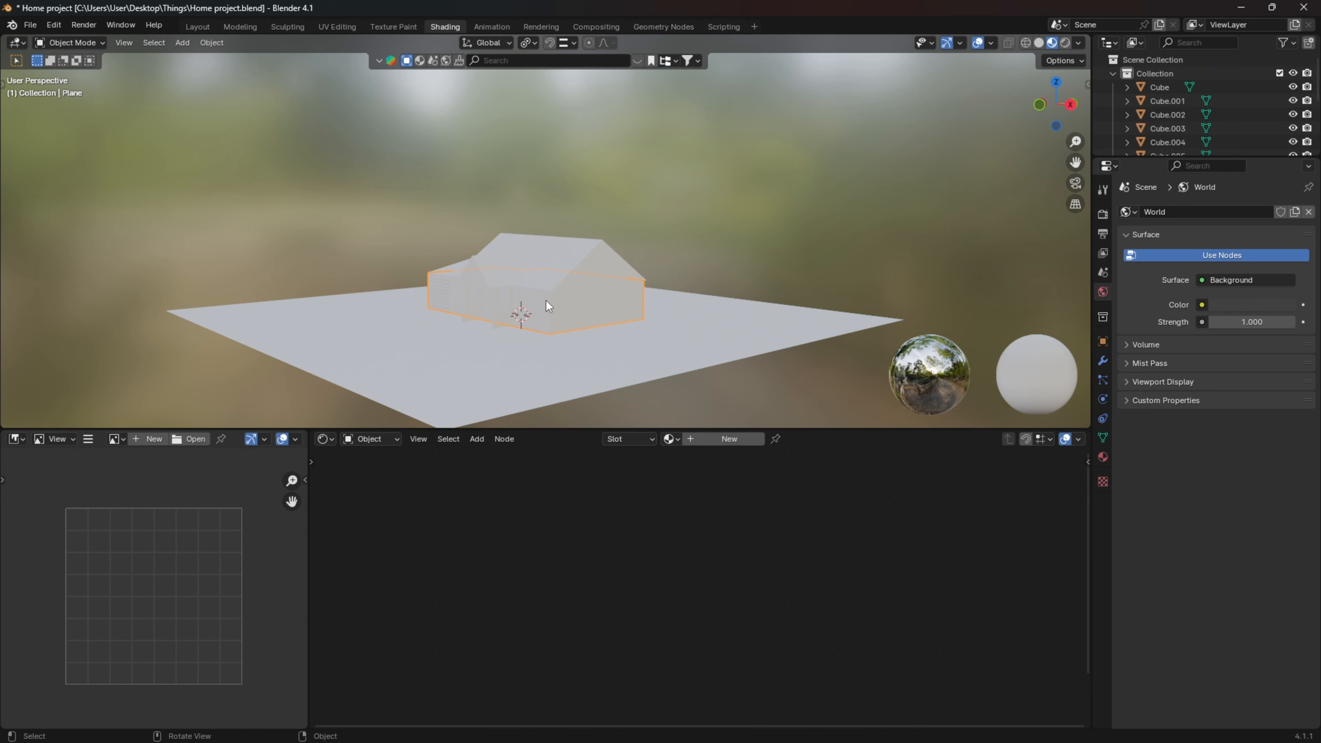
left_click(710, 440)
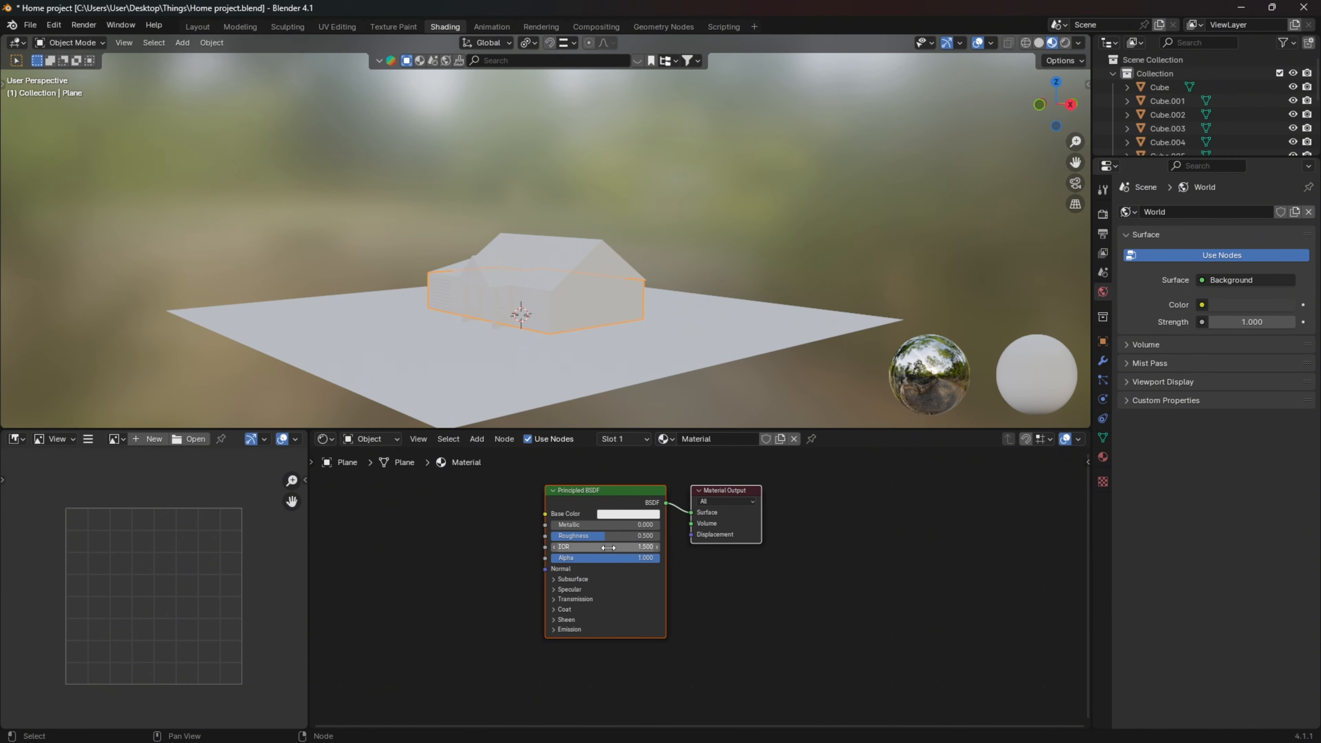
scroll(608, 547, "up", 1)
left_click(484, 511)
middle_click_drag(504, 495, 552, 506)
scroll(607, 526, "up", 2)
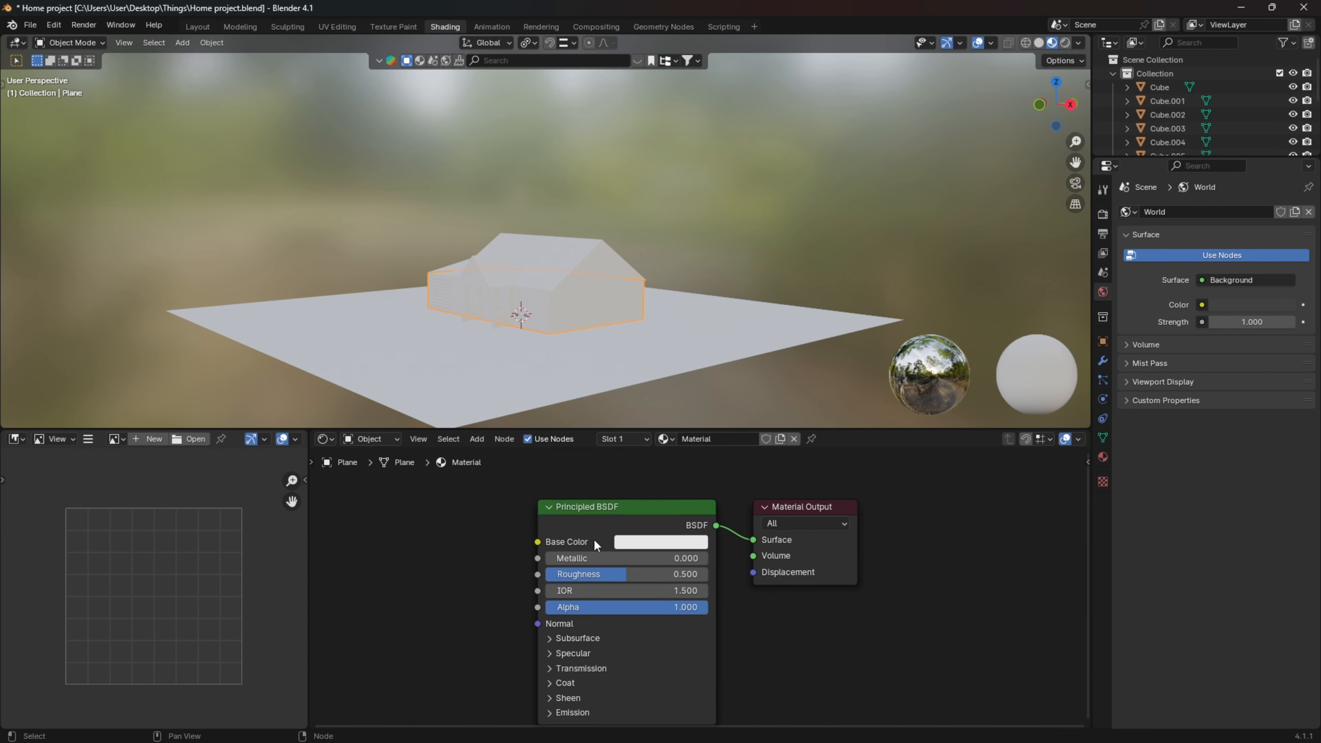
left_click(667, 542)
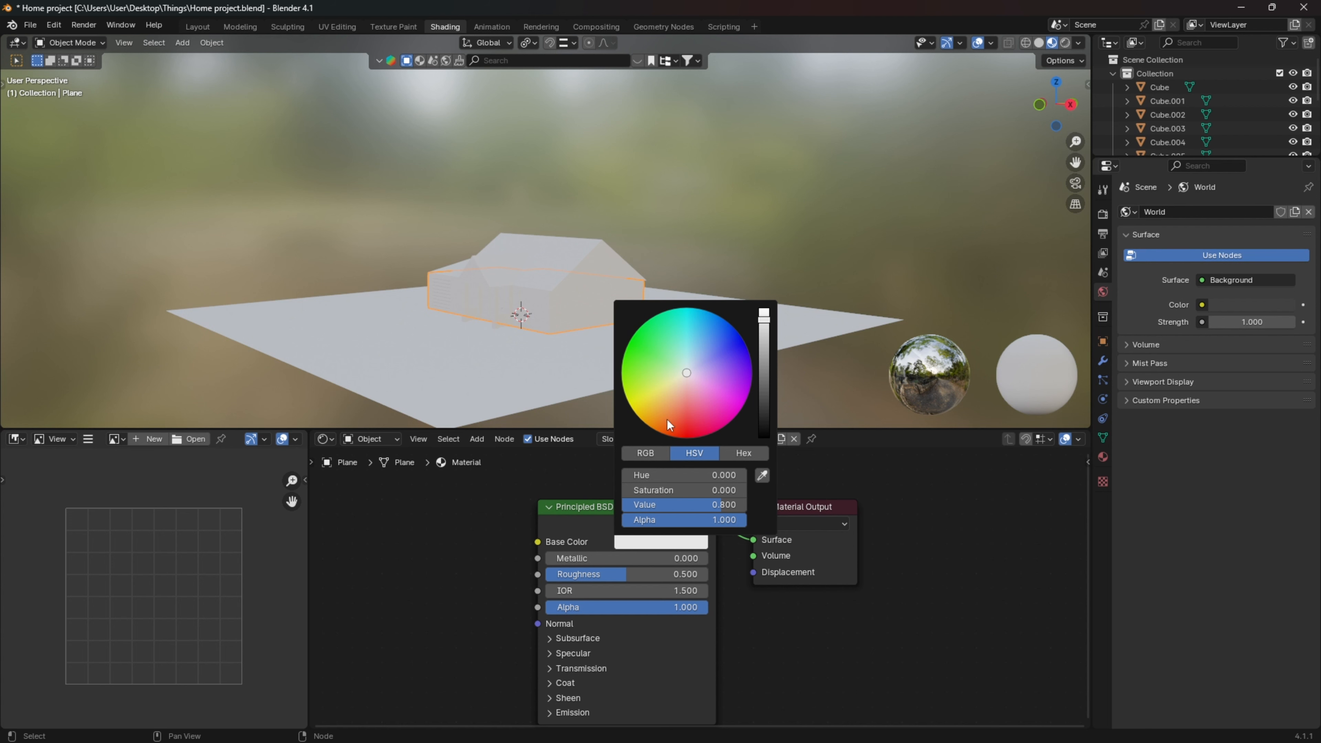
mouse_move(667, 420)
left_mouse_down()
mouse_move(709, 368)
mouse_move(694, 411)
mouse_move(687, 333)
mouse_move(650, 359)
mouse_move(668, 398)
left_mouse_up()
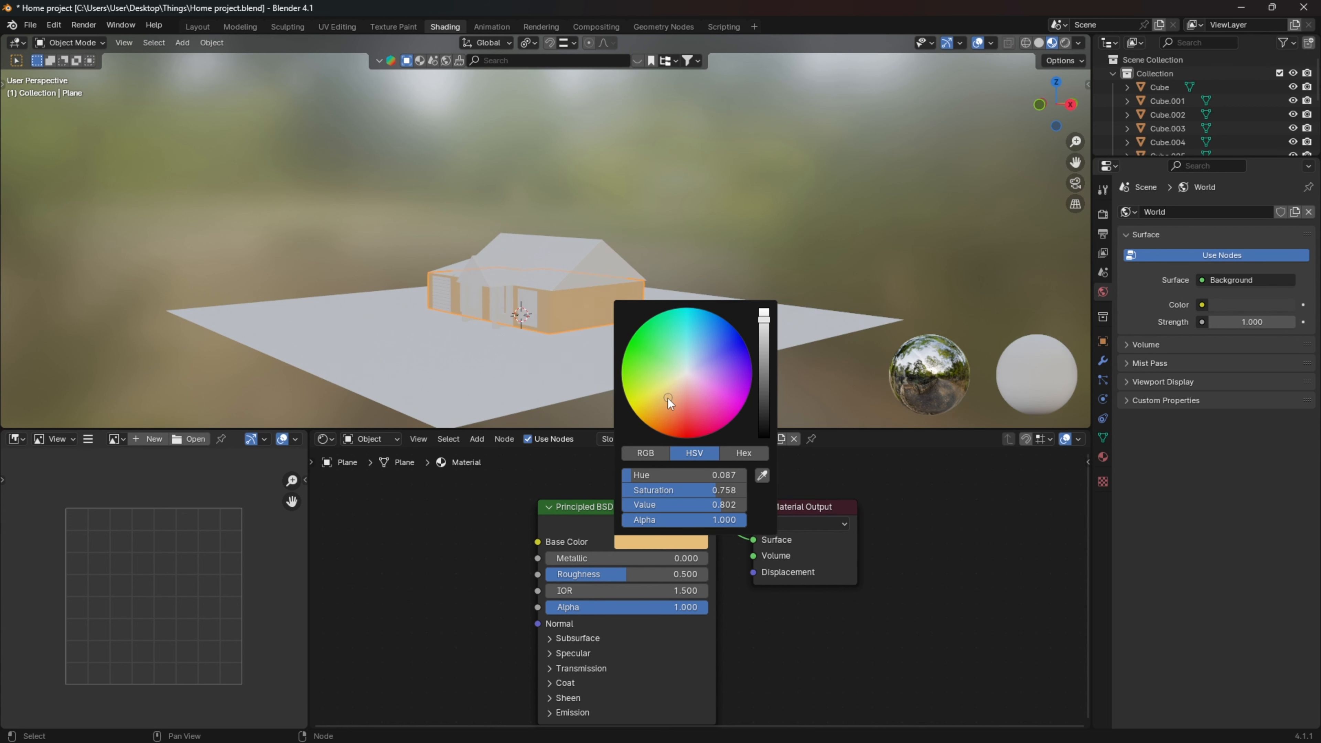
Create a new material for the main roof and make its base color fully saturated red
scroll(588, 313, "up", 3)
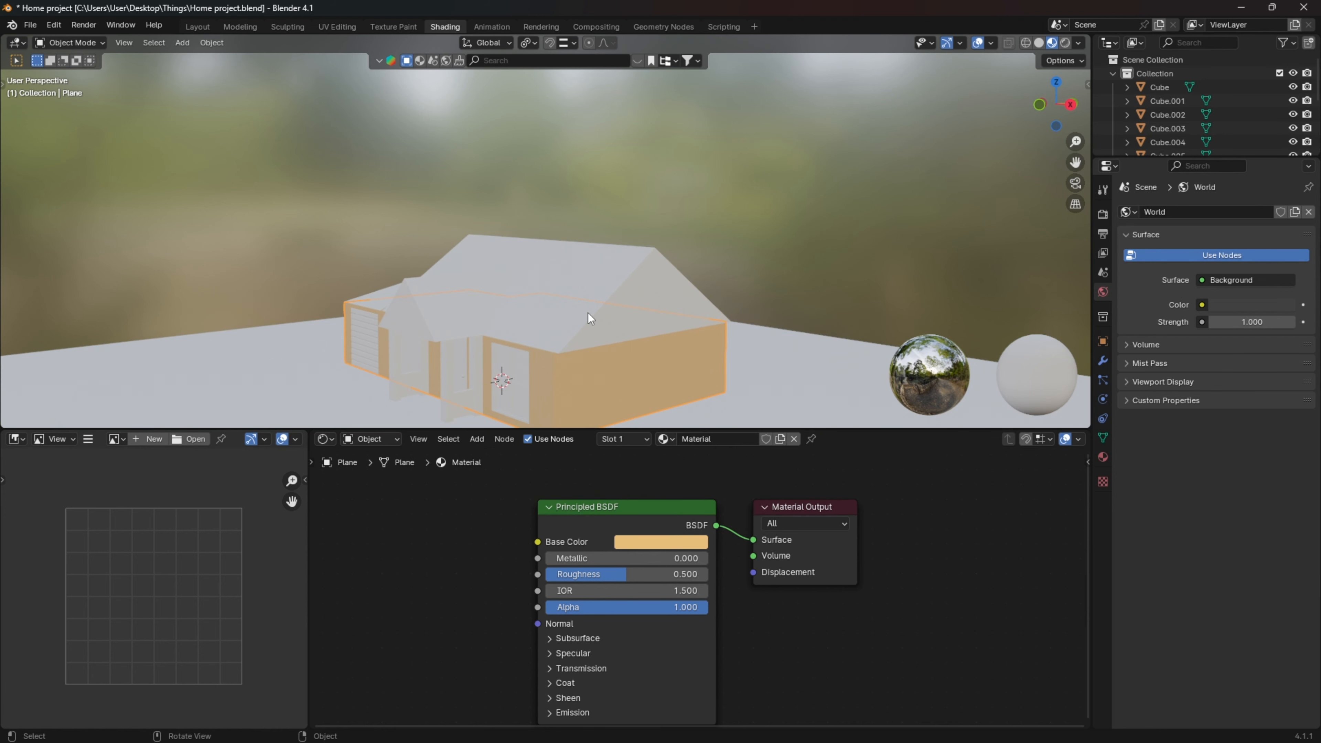
scroll(588, 313, "down", 2)
left_click(567, 293)
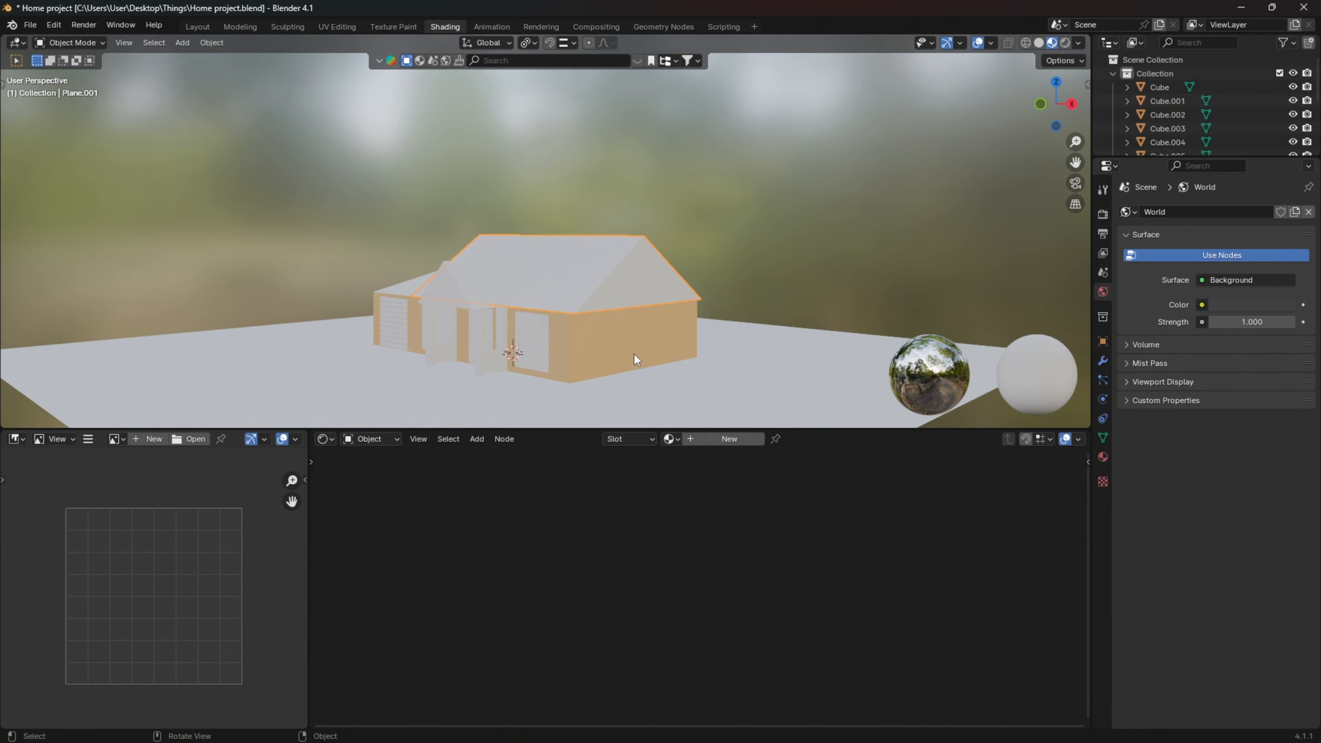
left_click(737, 442)
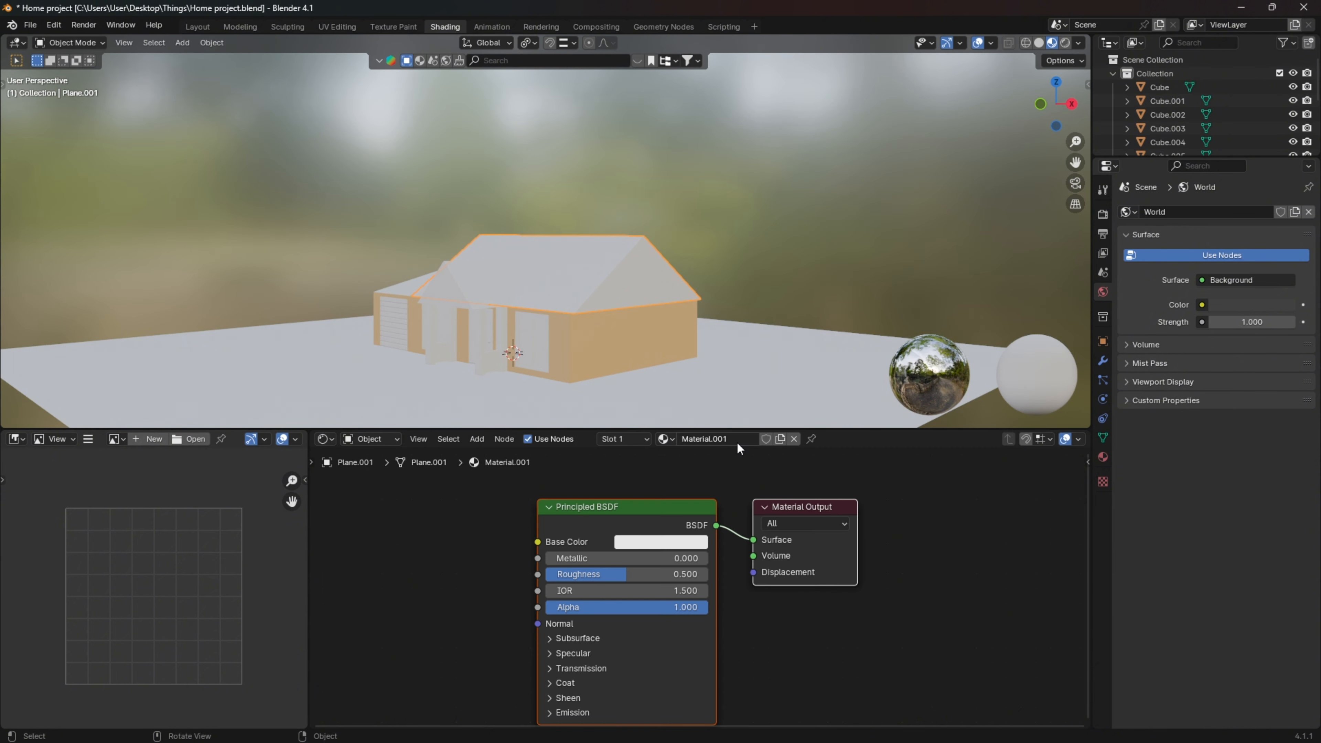
left_click(666, 544)
left_click(687, 401)
left_click(686, 413)
left_click_drag(685, 414, 687, 438)
Set the red roof material's Metallic to 0.5 and Roughness to 0.35
left_click_drag(566, 560, 652, 561)
left_click(652, 560)
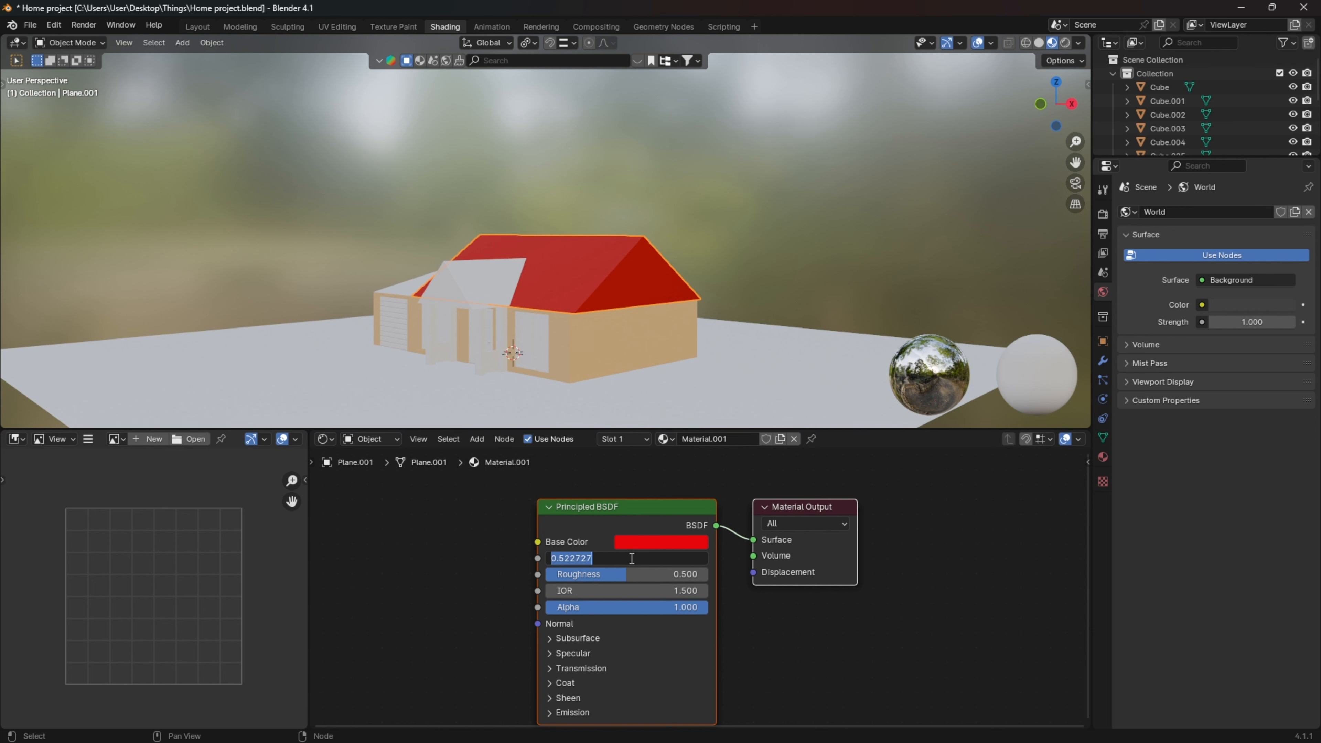
type("0.5")
key("Return")
left_click(659, 577)
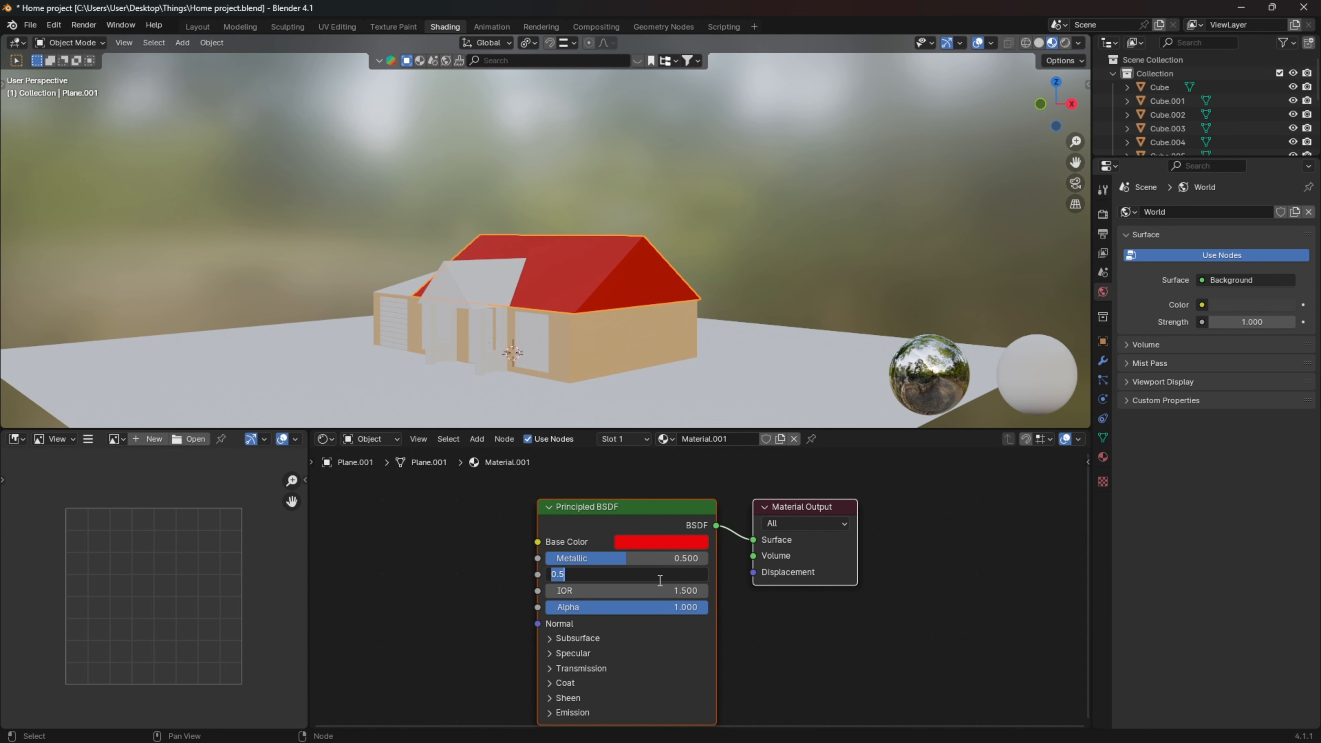
type("0.35")
key("Return")
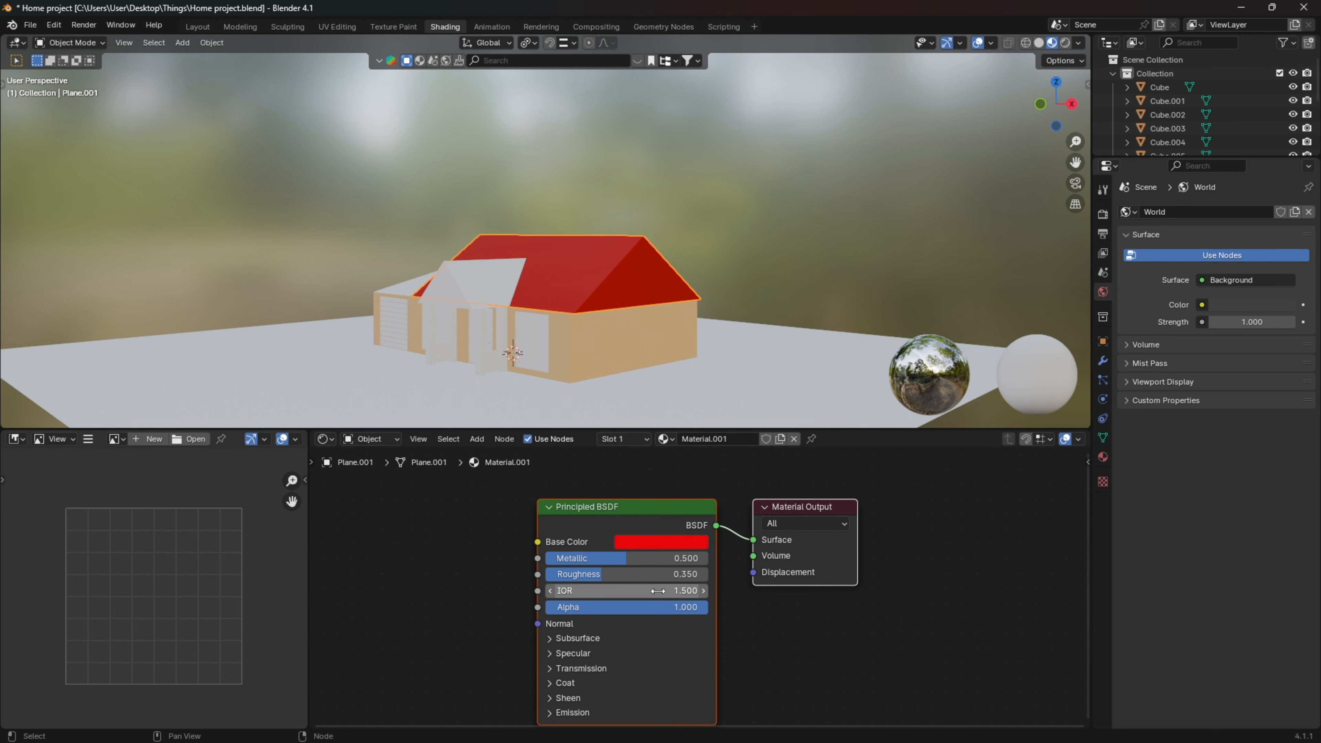
Apply the existing red roof material to the porch object and rename that material "Крыша для дом"
middle_click_drag(573, 312, 579, 325)
left_click(481, 277)
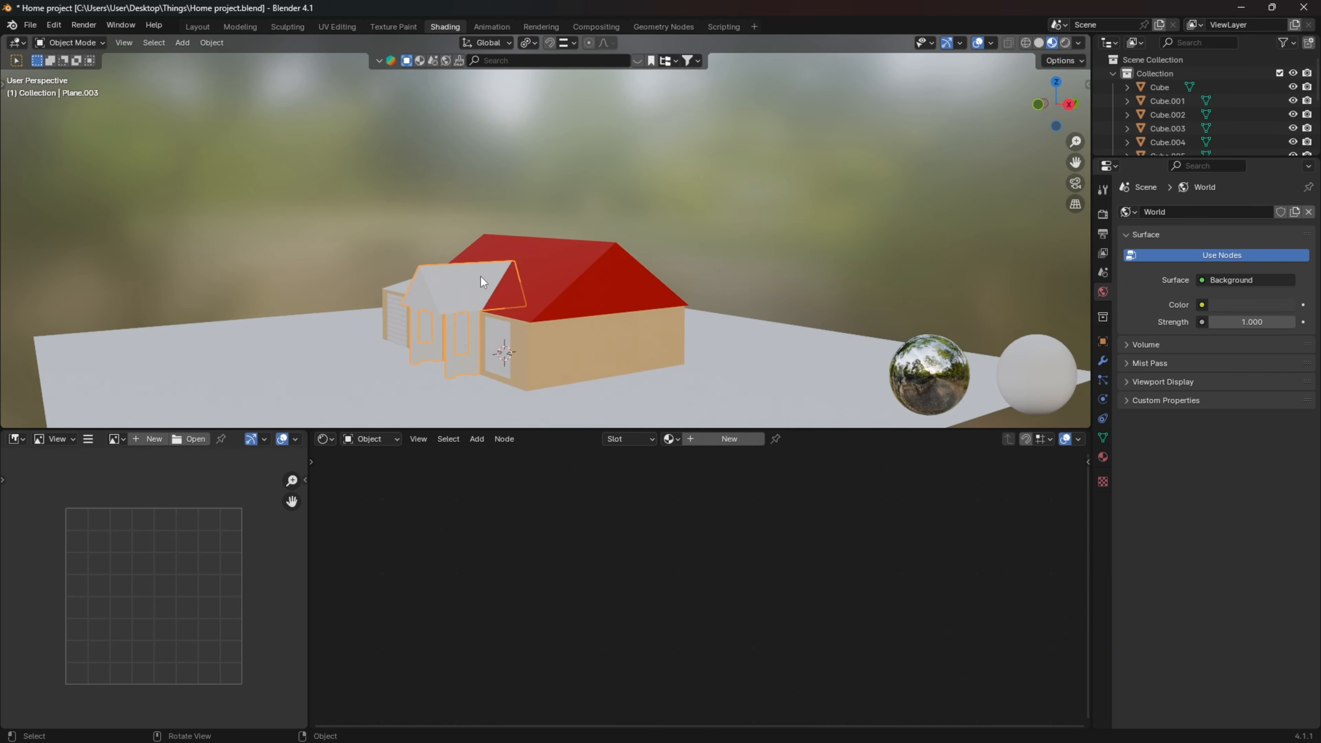
middle_click_drag(481, 276, 568, 342)
left_click(670, 439)
left_click(711, 473)
scroll(679, 363, "up", 3)
scroll(570, 341, "down", 2)
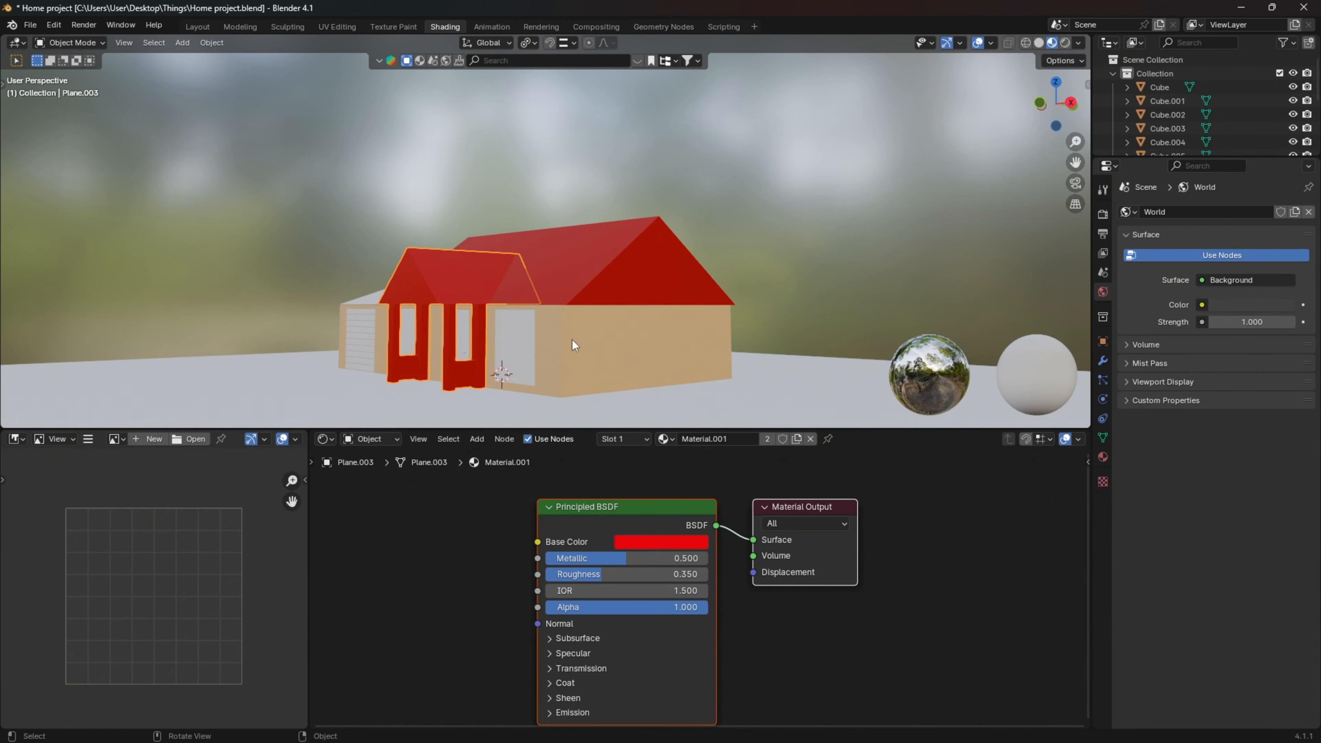
double_click(711, 440)
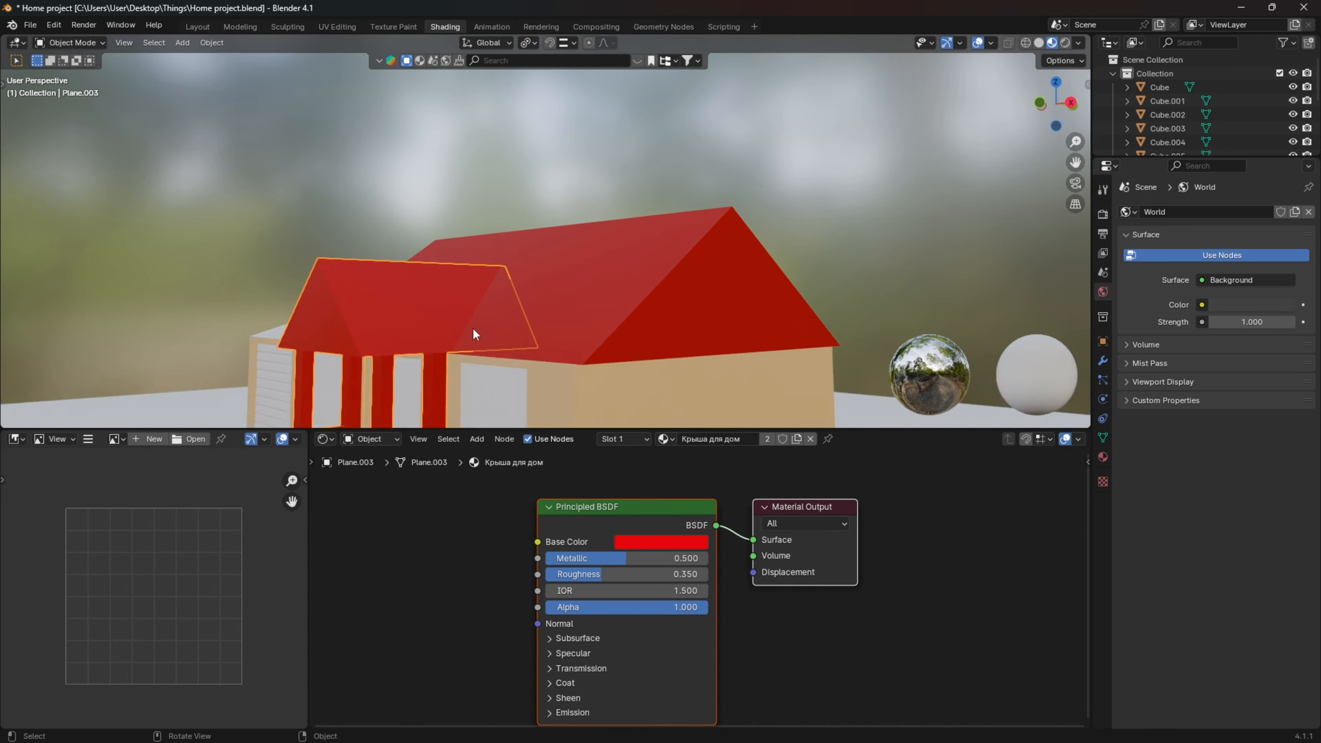
Select all faces of the porch columns through the mesh with X-ray and assign them to a new second material slot
mouse_move(472, 327)
middle_mouse_down()
mouse_move(619, 295)
mouse_move(477, 307)
middle_mouse_up()
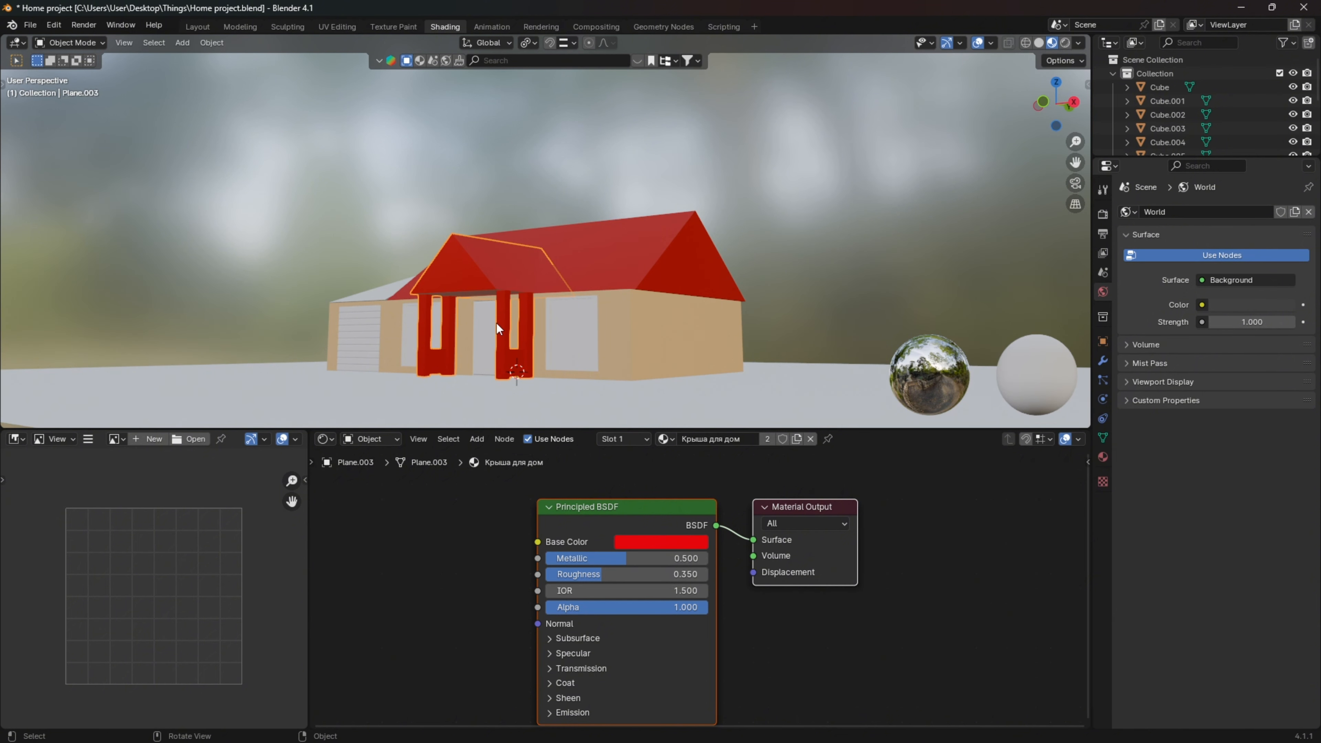
key("Tab")
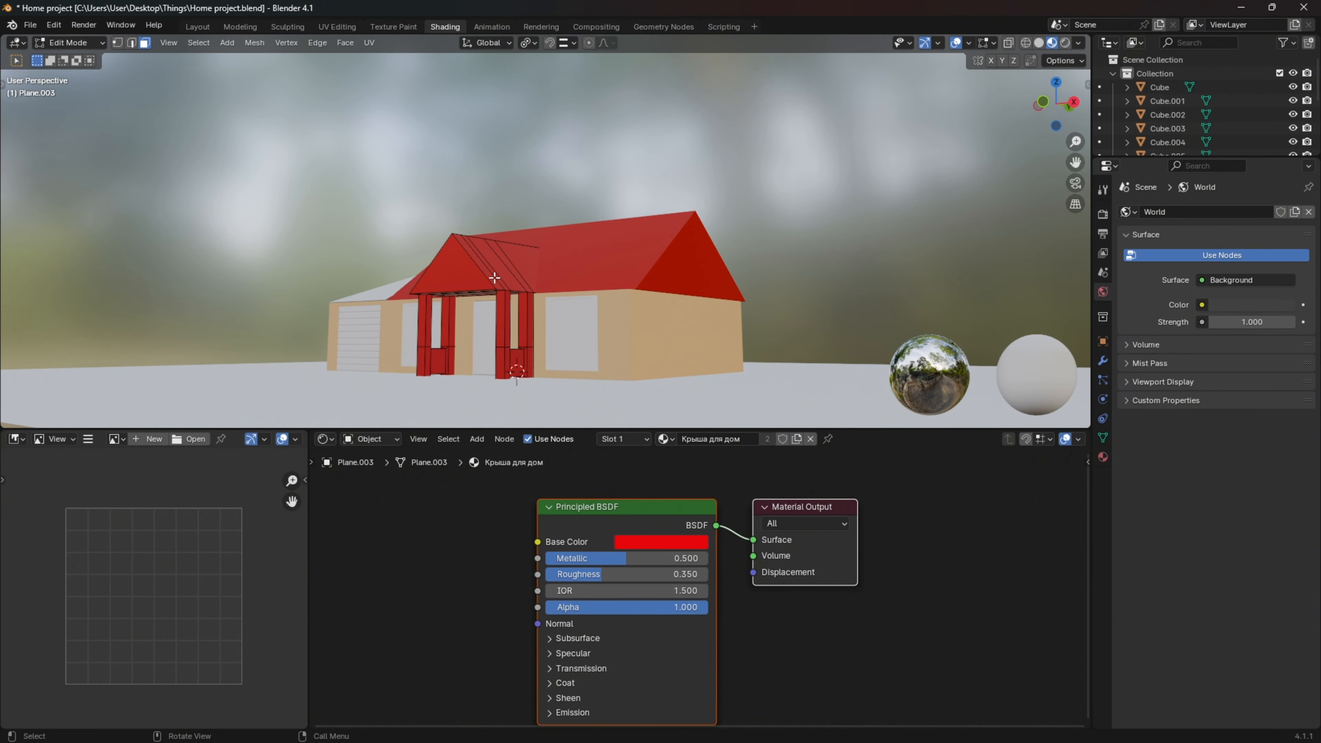
left_click(1007, 43)
left_click_drag(494, 304, 488, 339)
left_click_drag(396, 303, 470, 383)
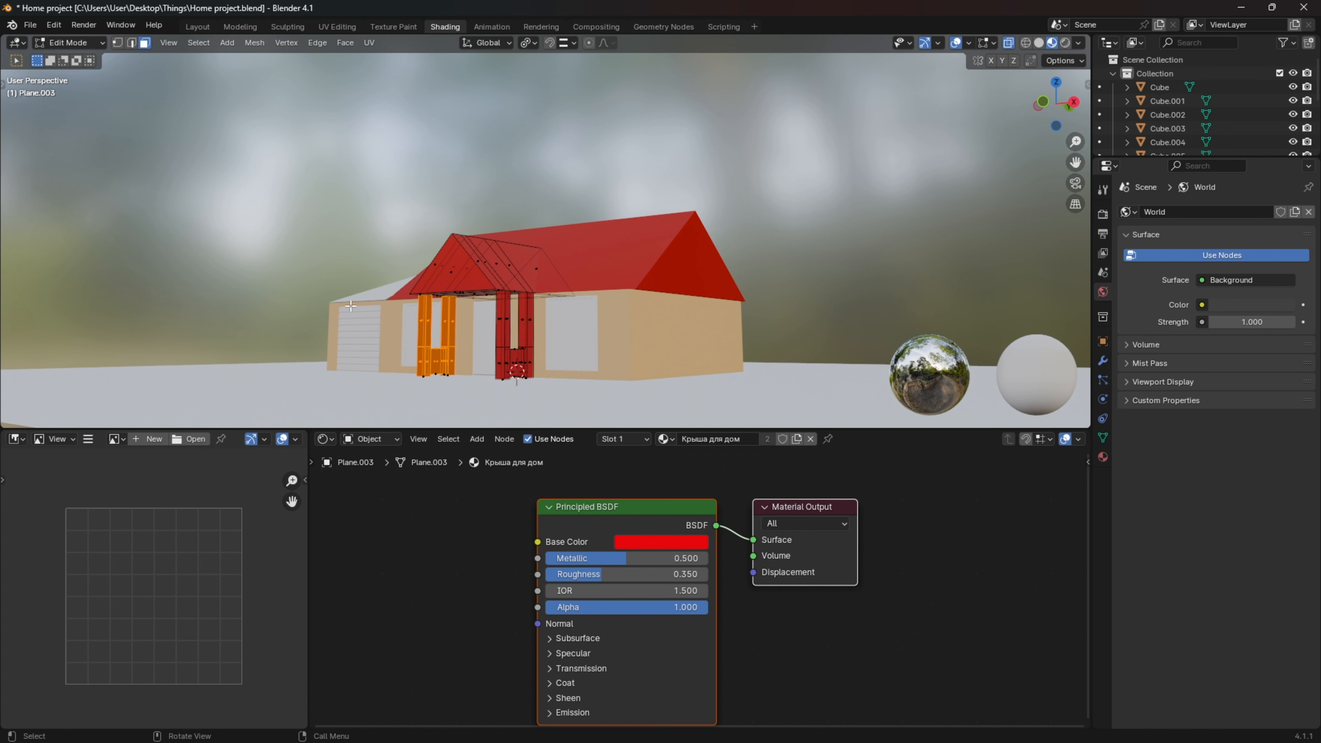
left_click_drag(349, 307, 609, 408)
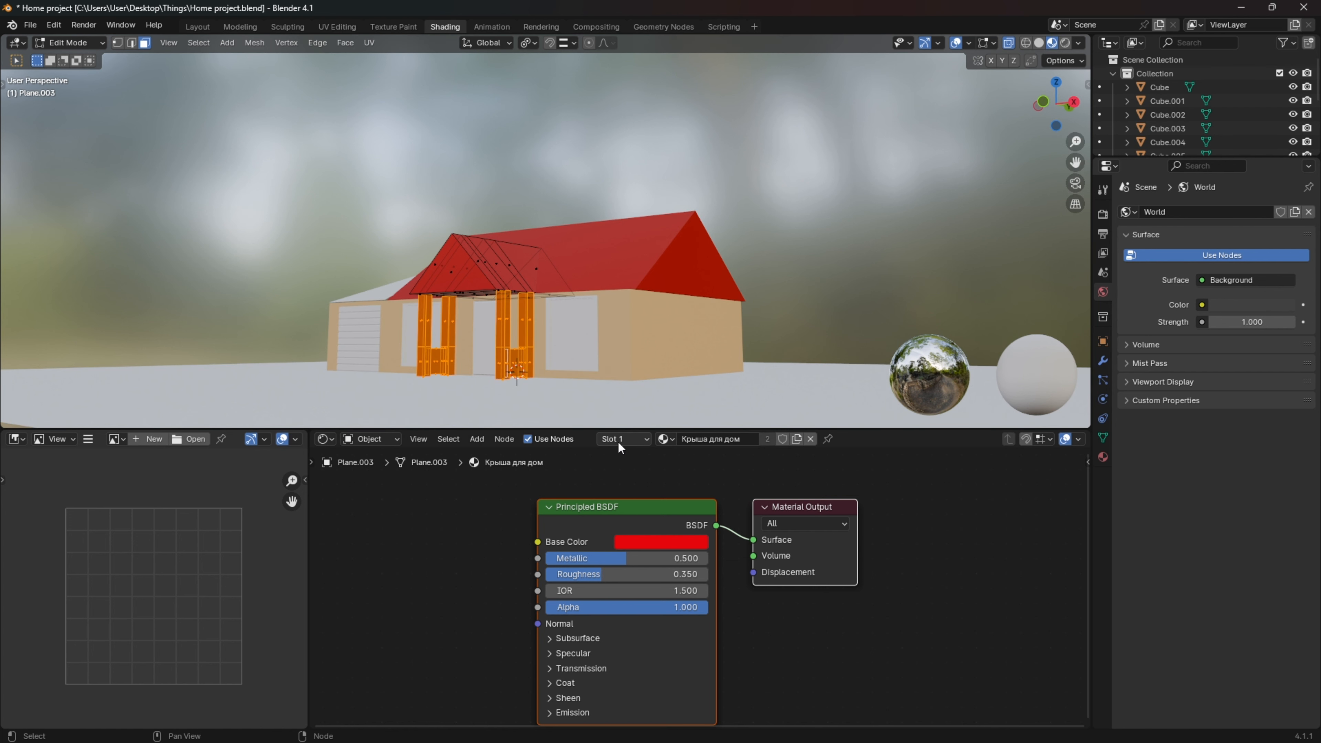
left_click(636, 439)
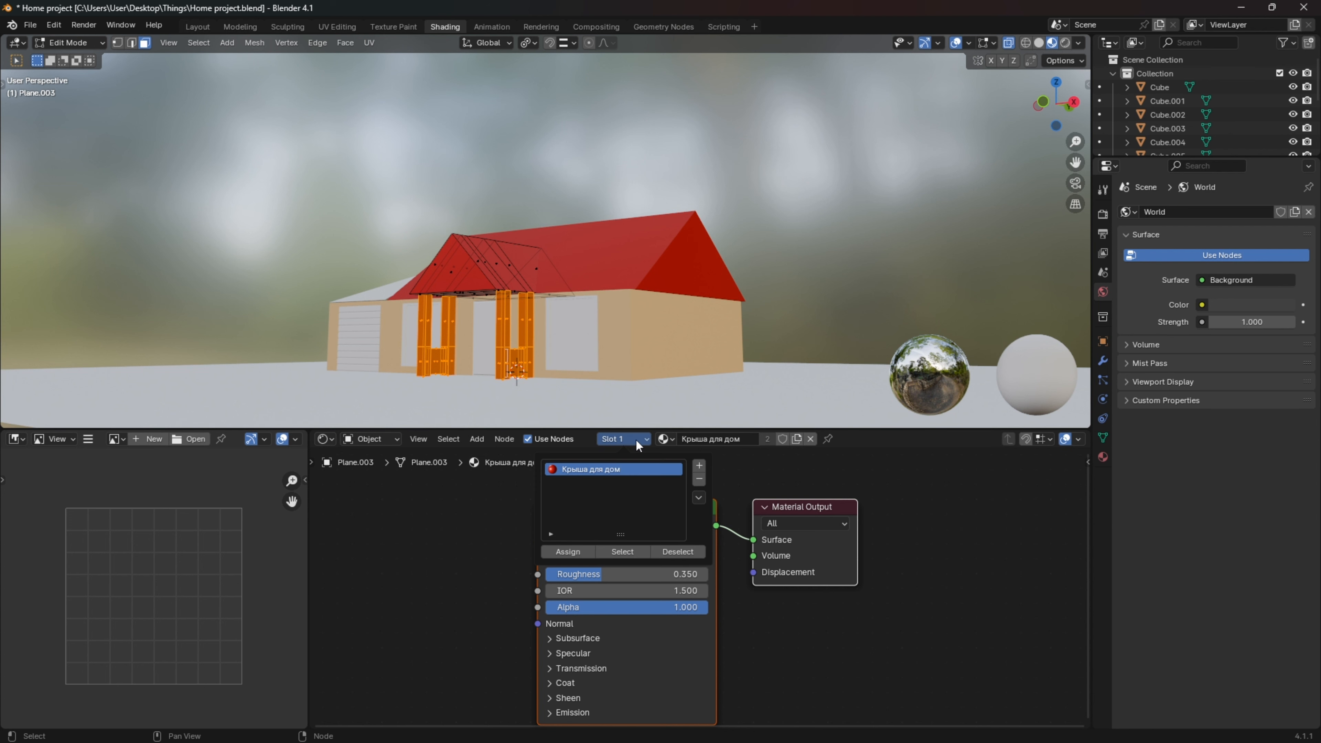
left_click(701, 466)
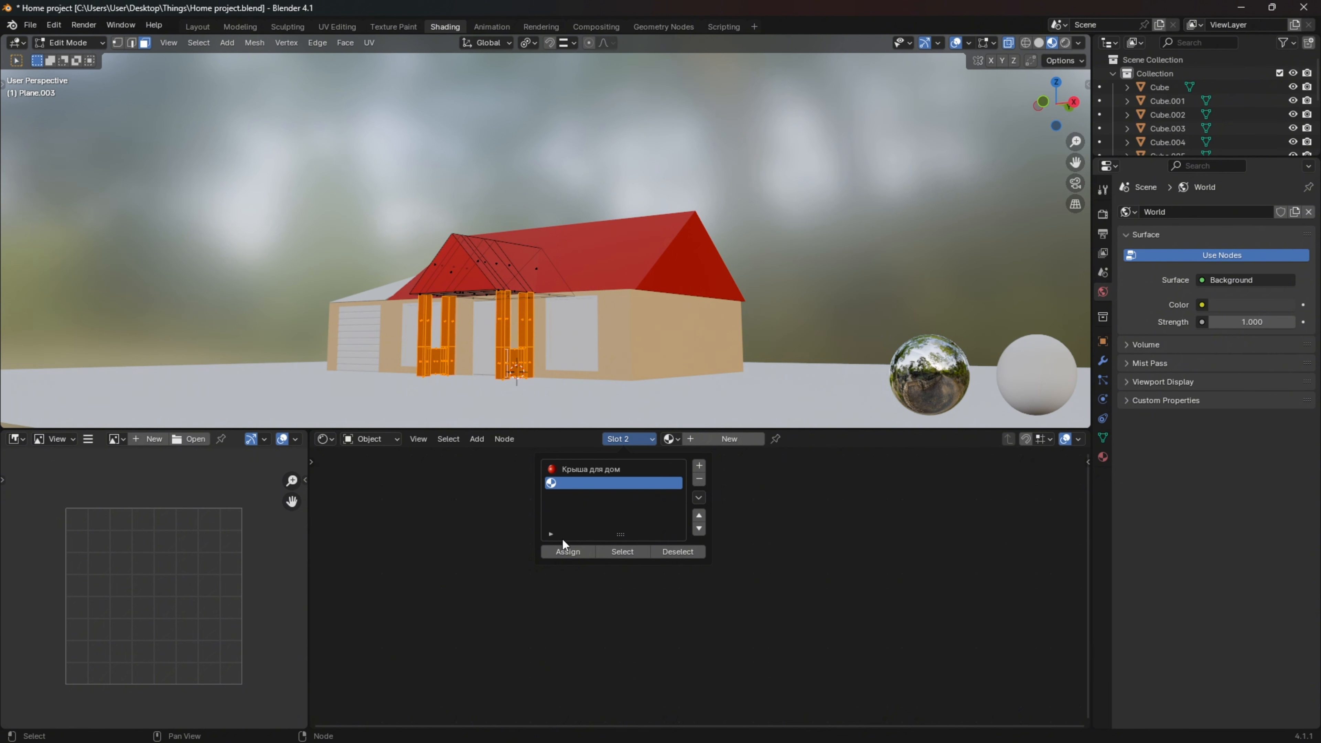
left_click(577, 556)
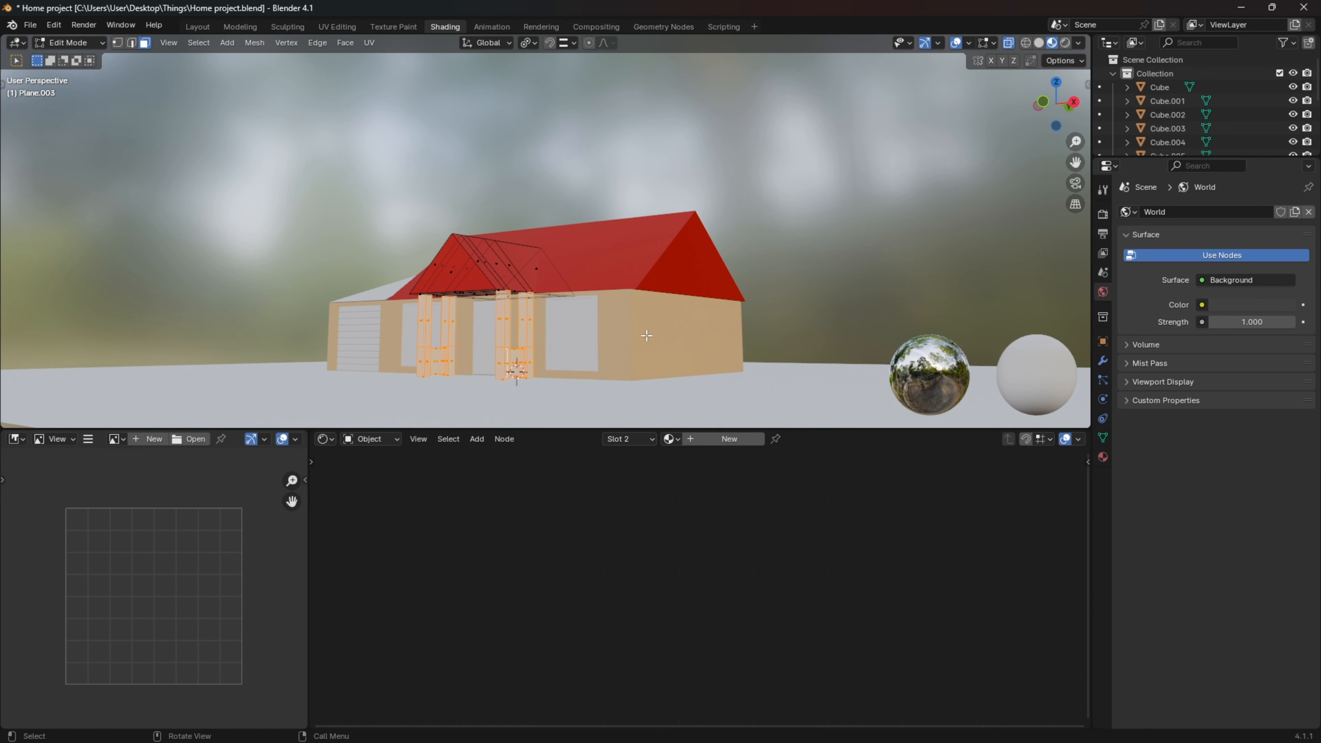
Put the walls' light orange material in the porch's second slot, rename it "wall", and return to Object Mode
left_click(676, 440)
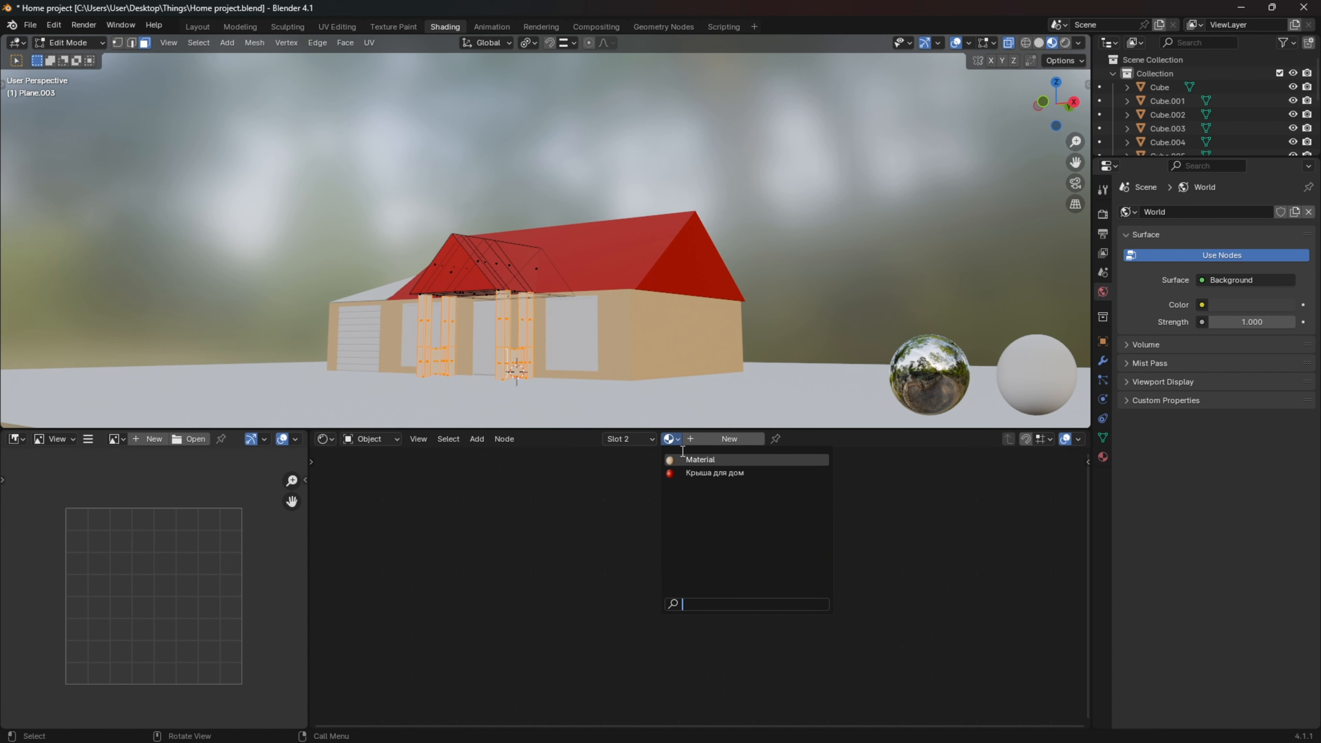
left_click(707, 460)
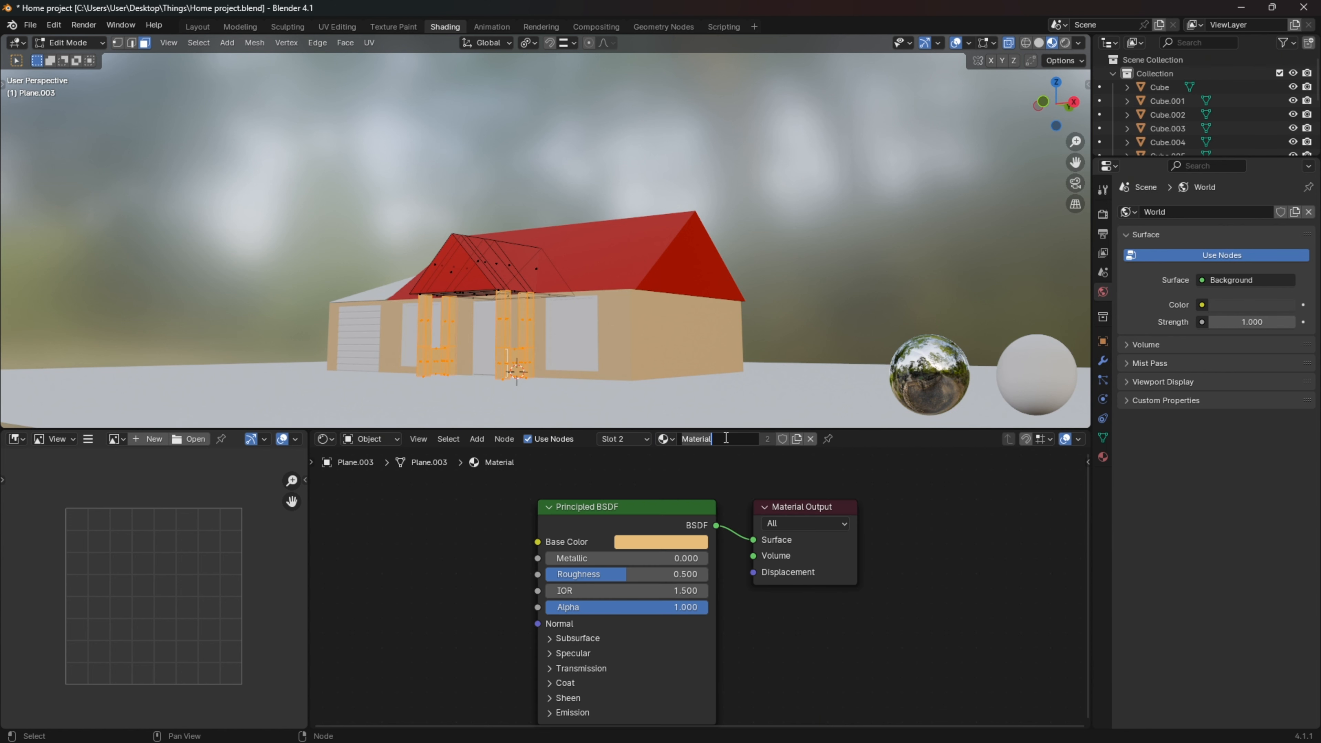
mouse_move(931, 741)
key("alt+shift")
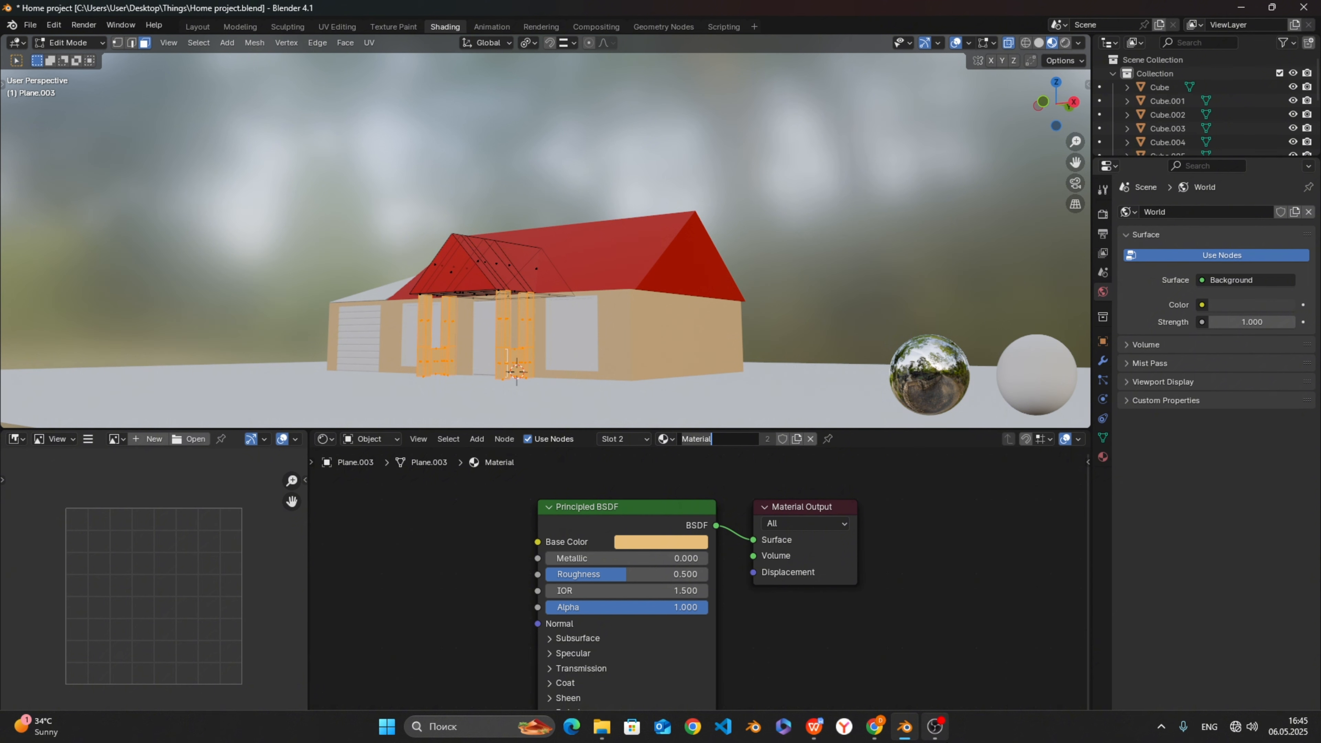
key("ctrl+BackSpace")
type("wall")
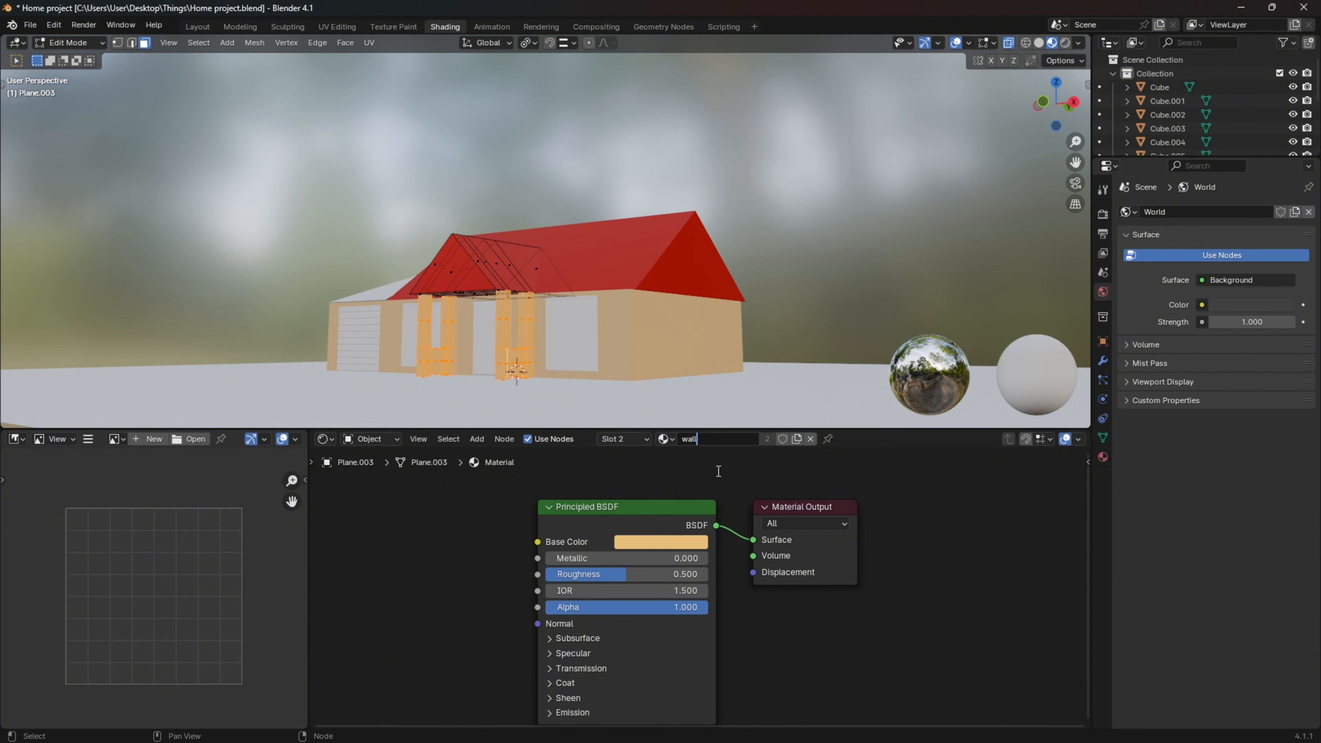
key("Return")
key("Tab")
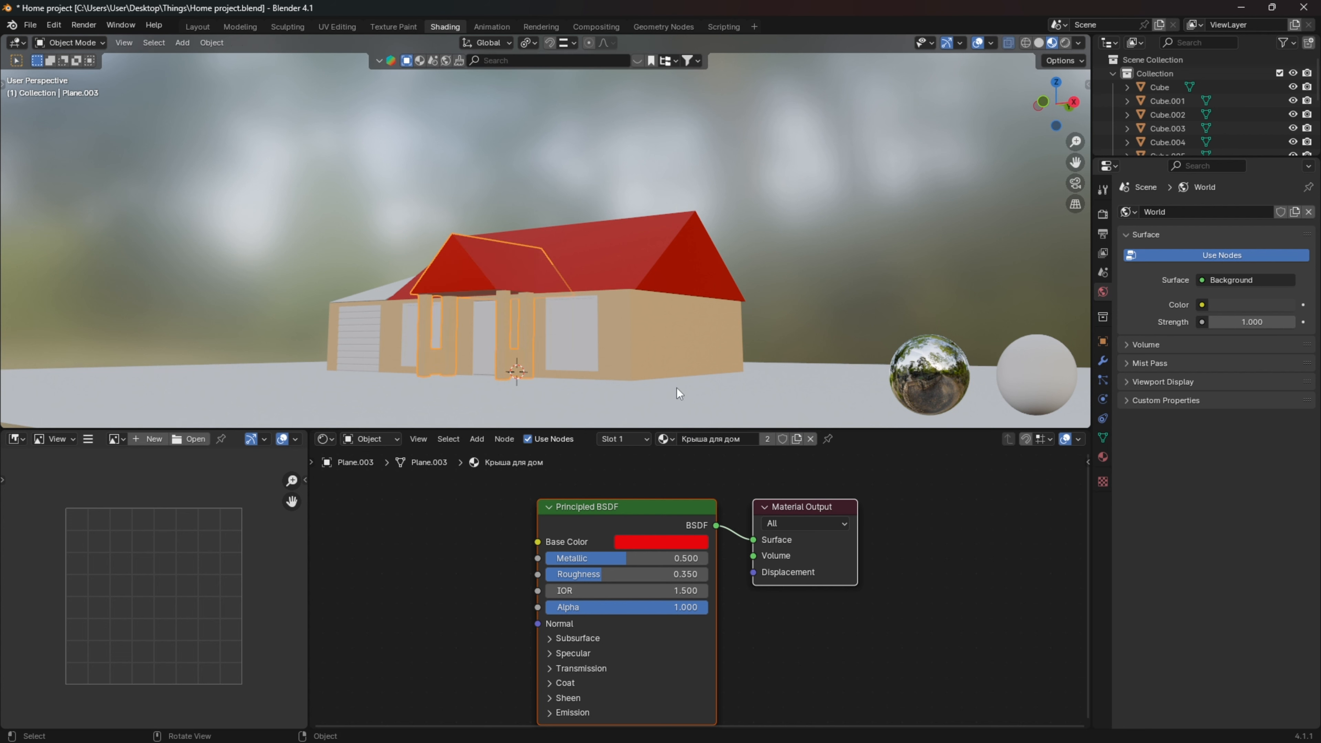
Rename the porch's red roof material "roof for home"
left_click(742, 439)
key("Home")
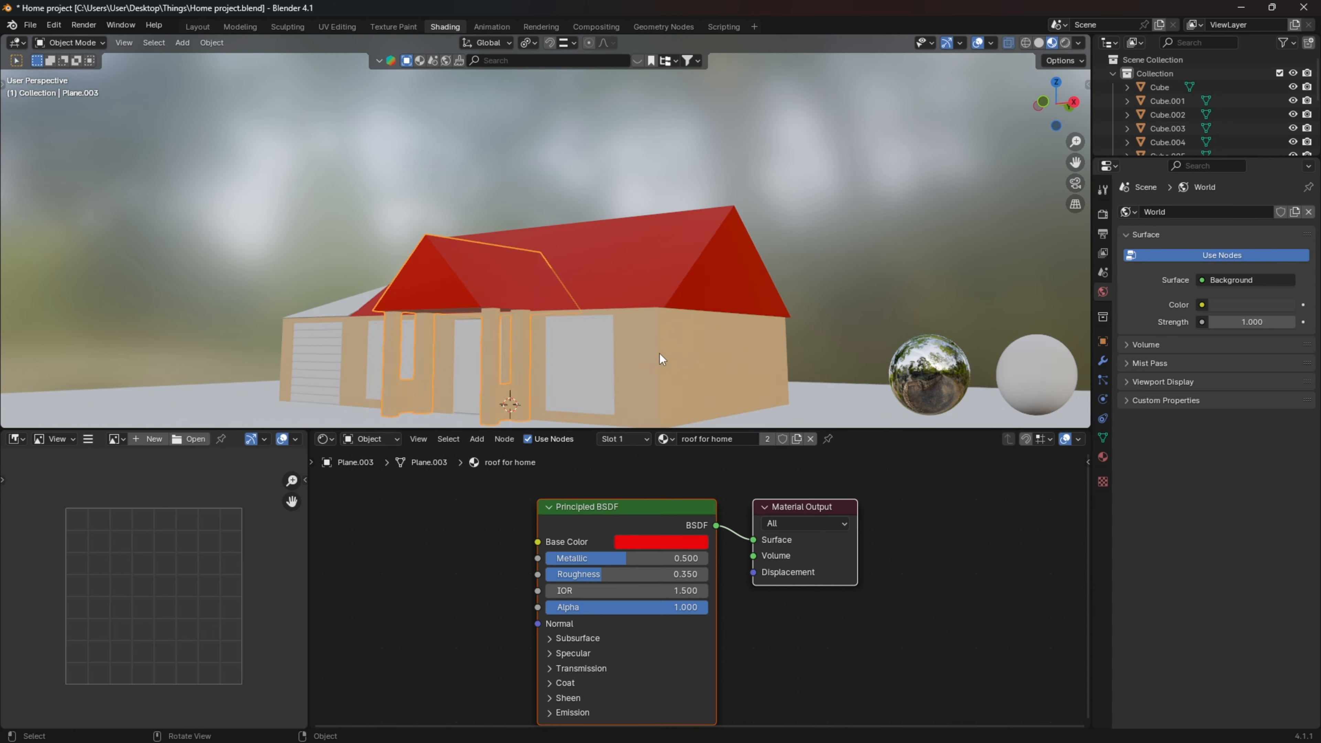
Give the large front window beside the porch a new material named "rama for window"
scroll(660, 353, "down", 1)
middle_click_drag(659, 353, 622, 362)
scroll(621, 361, "up", 1)
left_click(621, 362)
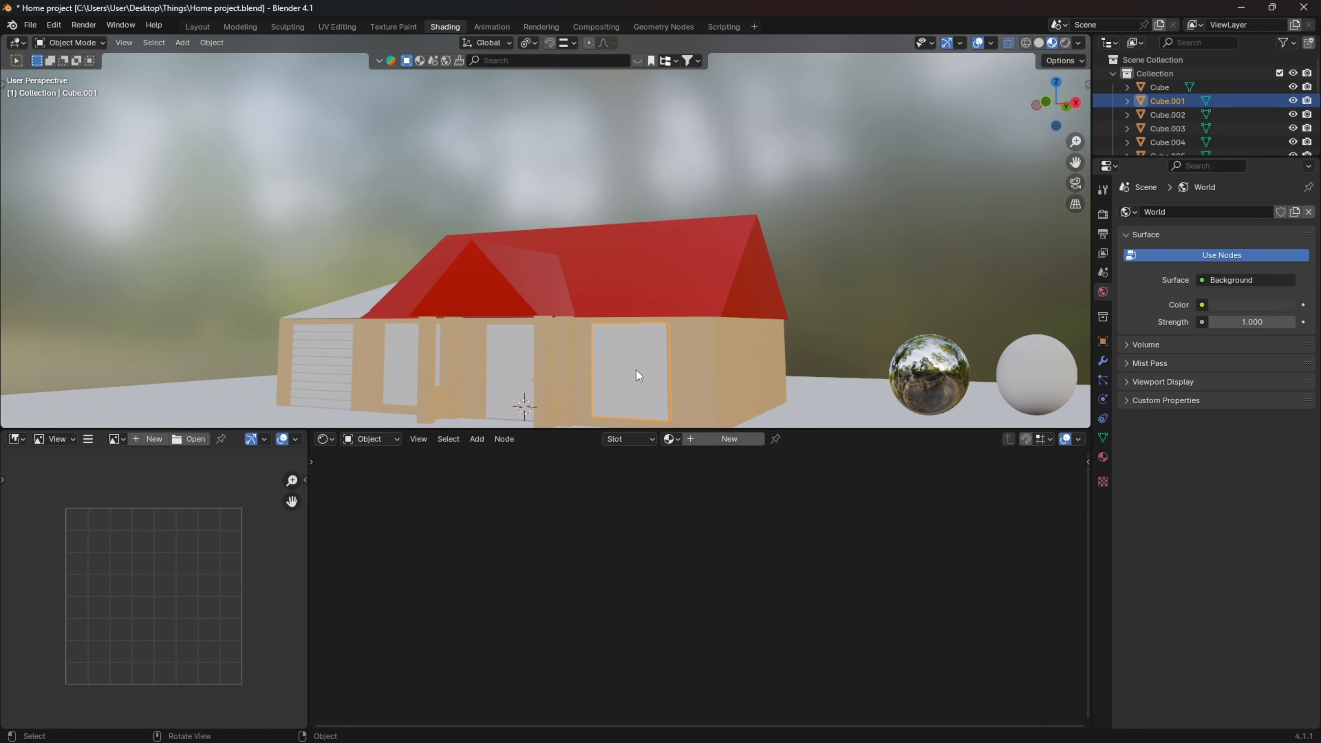
left_click_drag(599, 428, 581, 619)
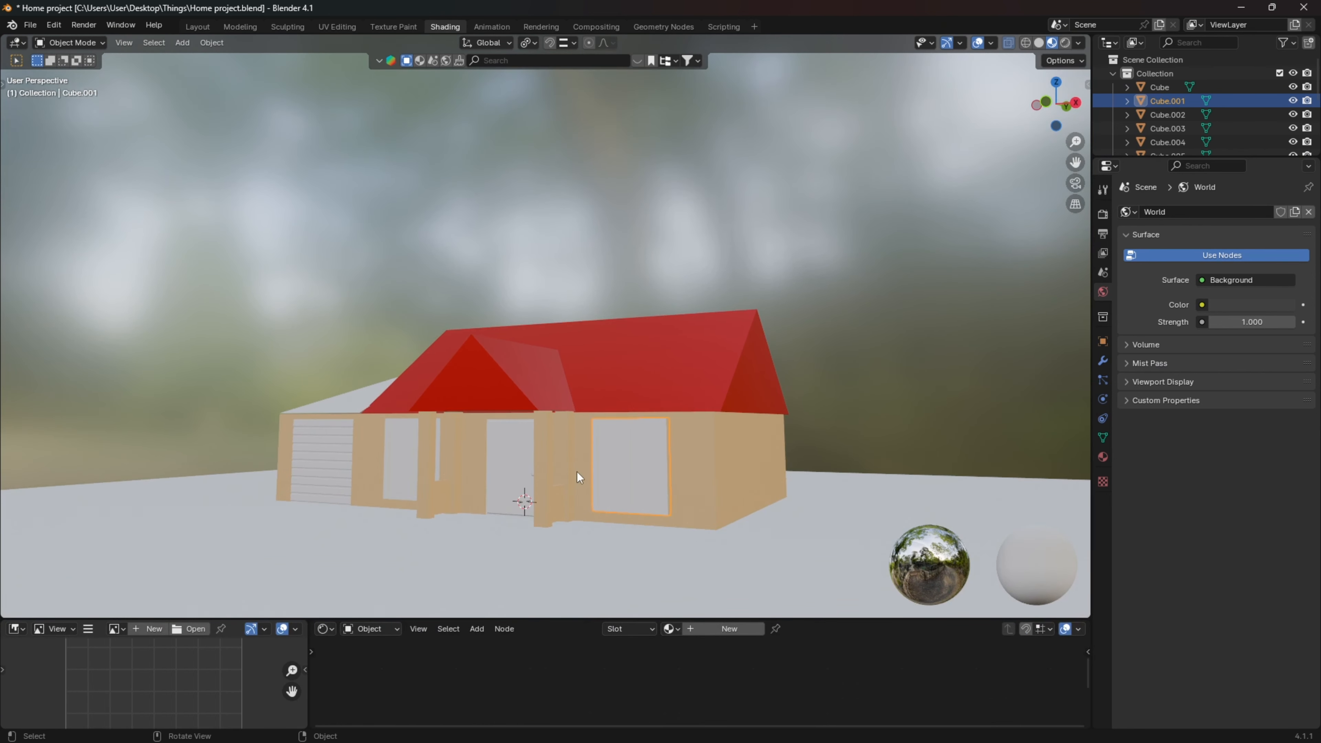
scroll(640, 493, "up", 5)
scroll(632, 490, "down", 8)
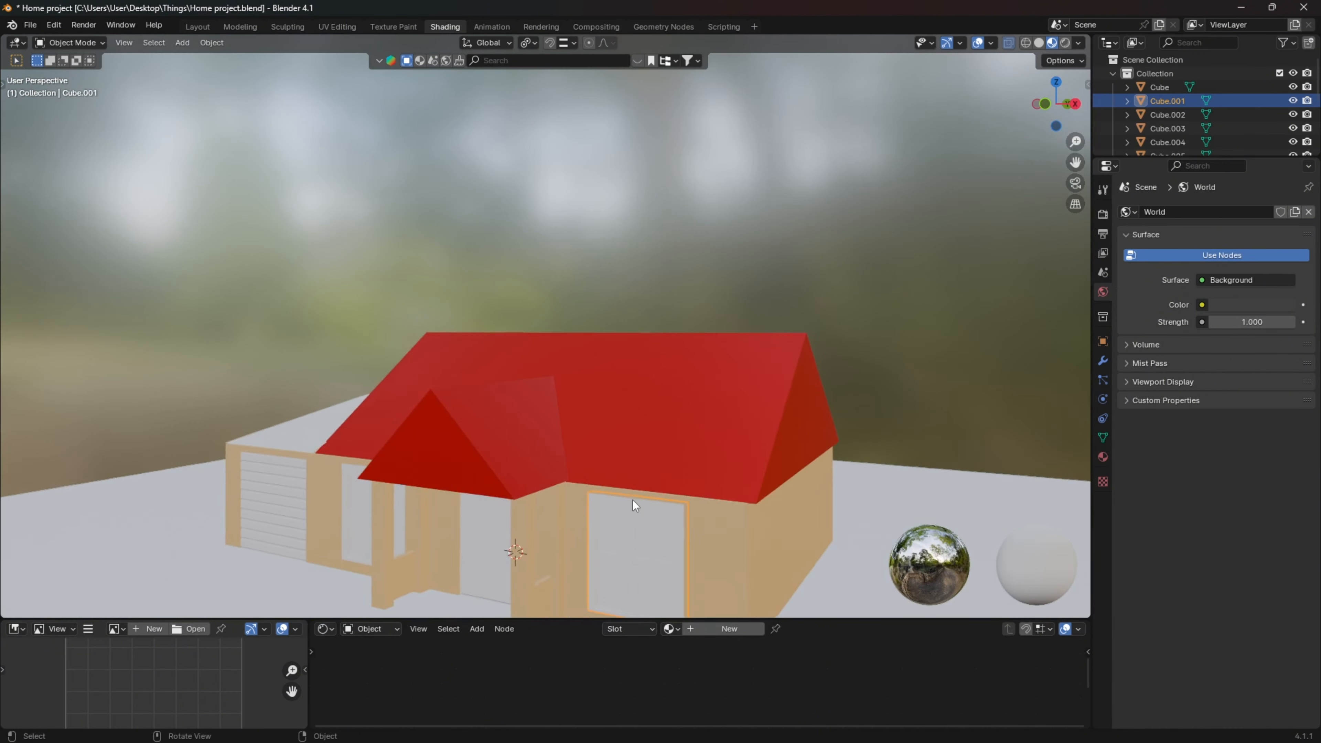
key("Tab")
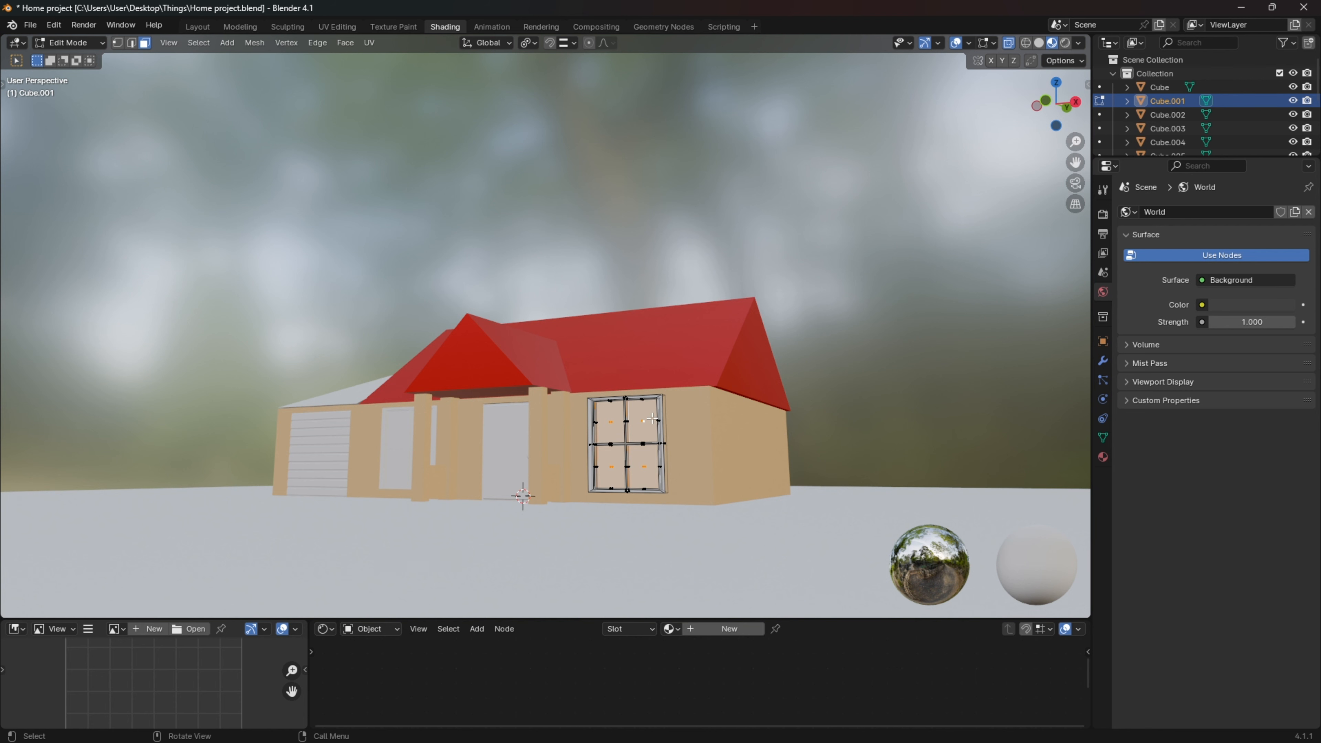
key("Tab")
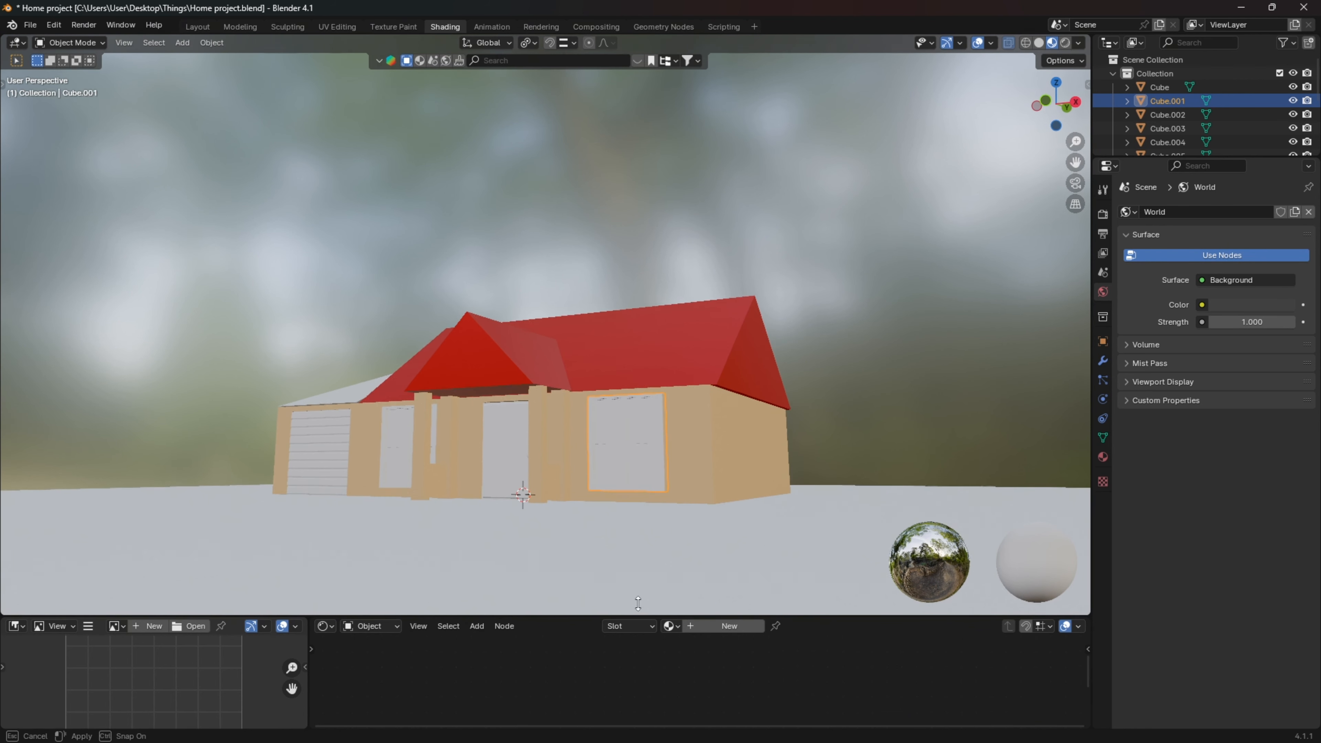
left_click_drag(638, 618, 638, 484)
left_click(718, 496)
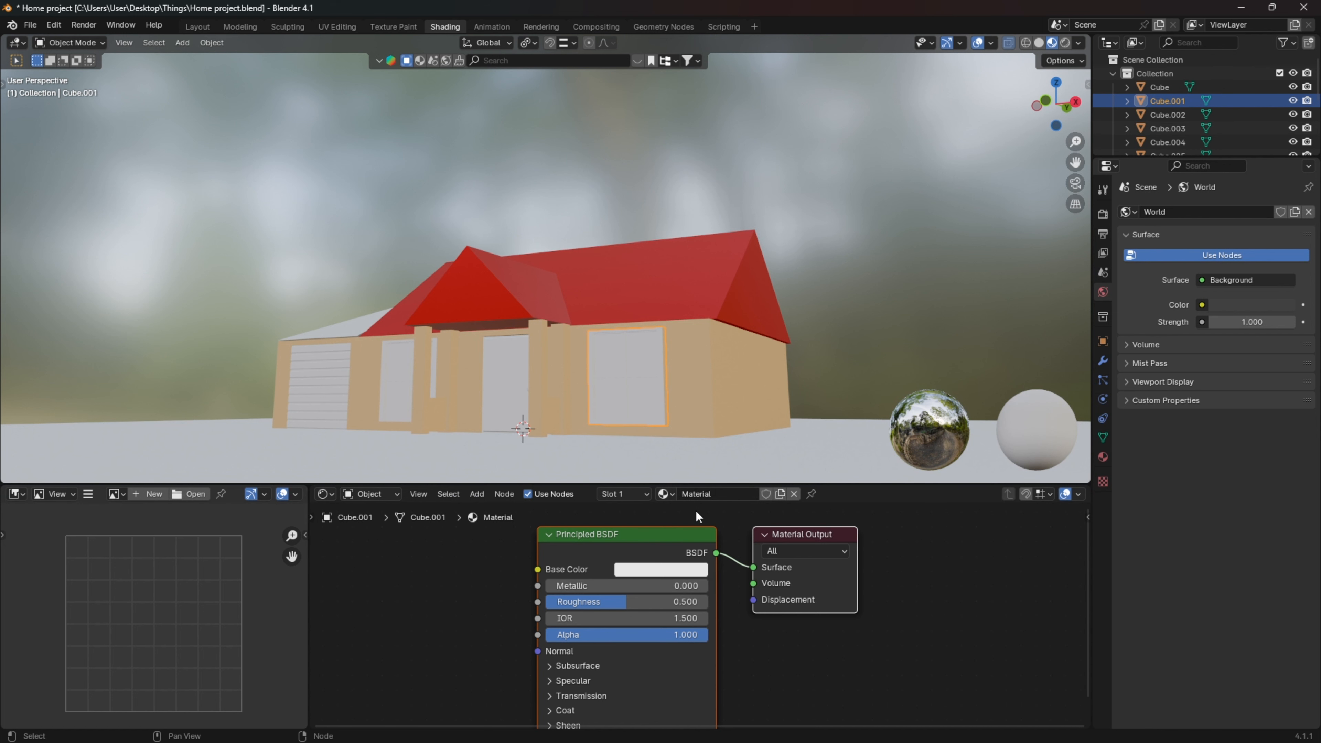
type("rama for window")
key("Return")
Set the window frame material's base color to a dark brown
left_click(661, 569)
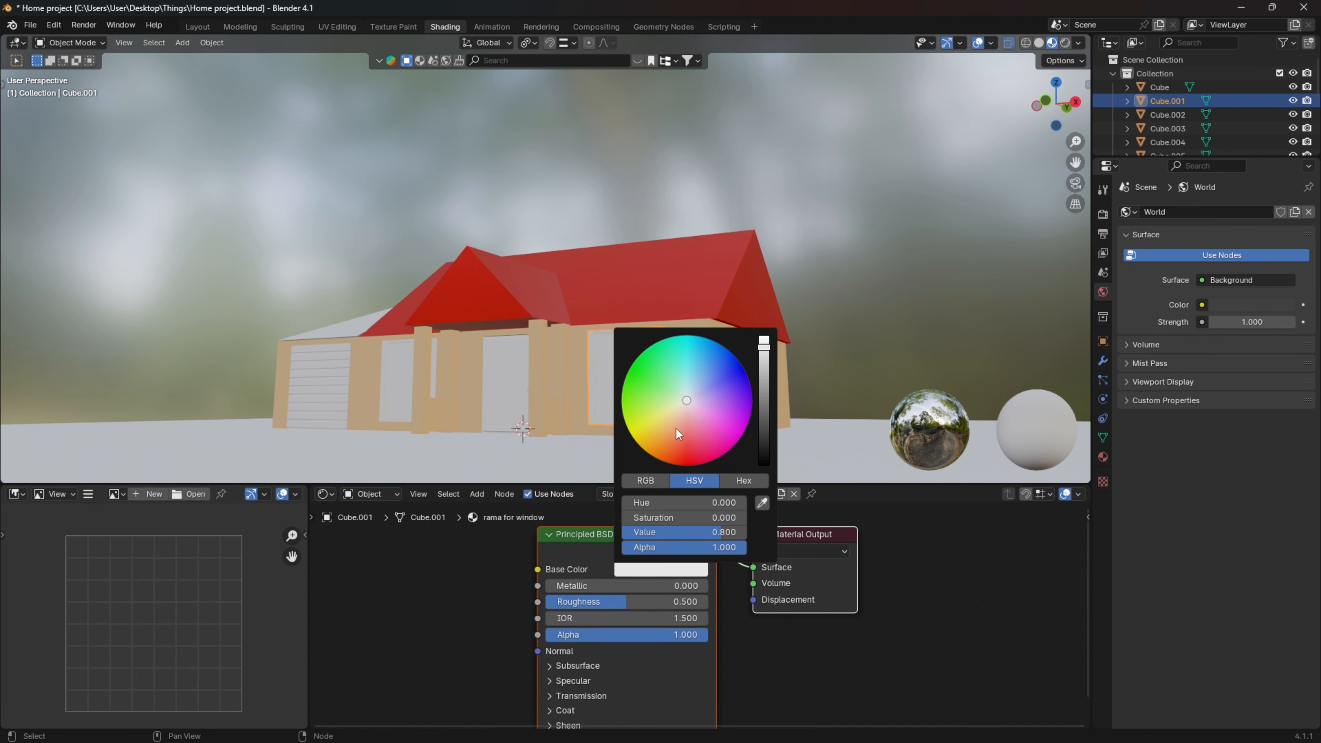
left_click(665, 427)
left_click_drag(666, 426, 664, 438)
left_click_drag(765, 363, 764, 411)
middle_click_drag(654, 405, 646, 405)
In Edit Mode, add a second material slot with a new material named "window" and assign it to the selected pane faces
key("Tab")
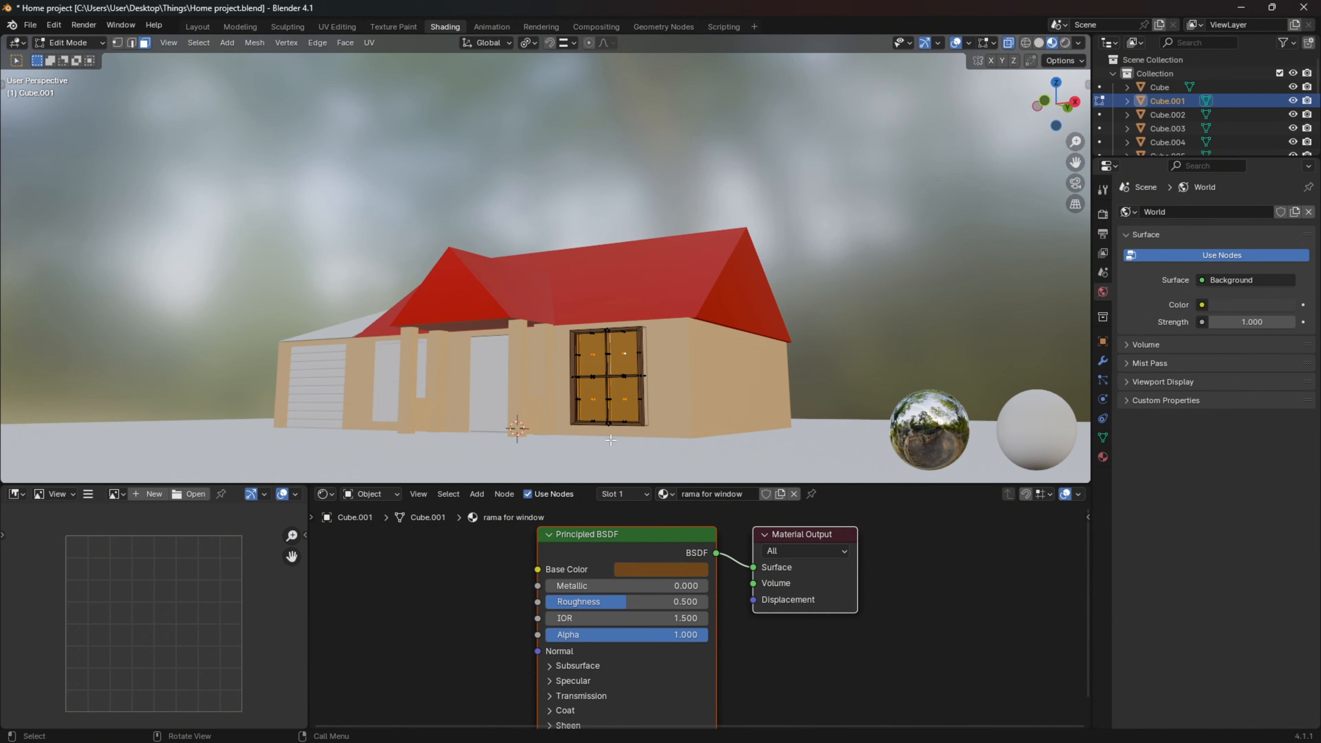
left_click(624, 496)
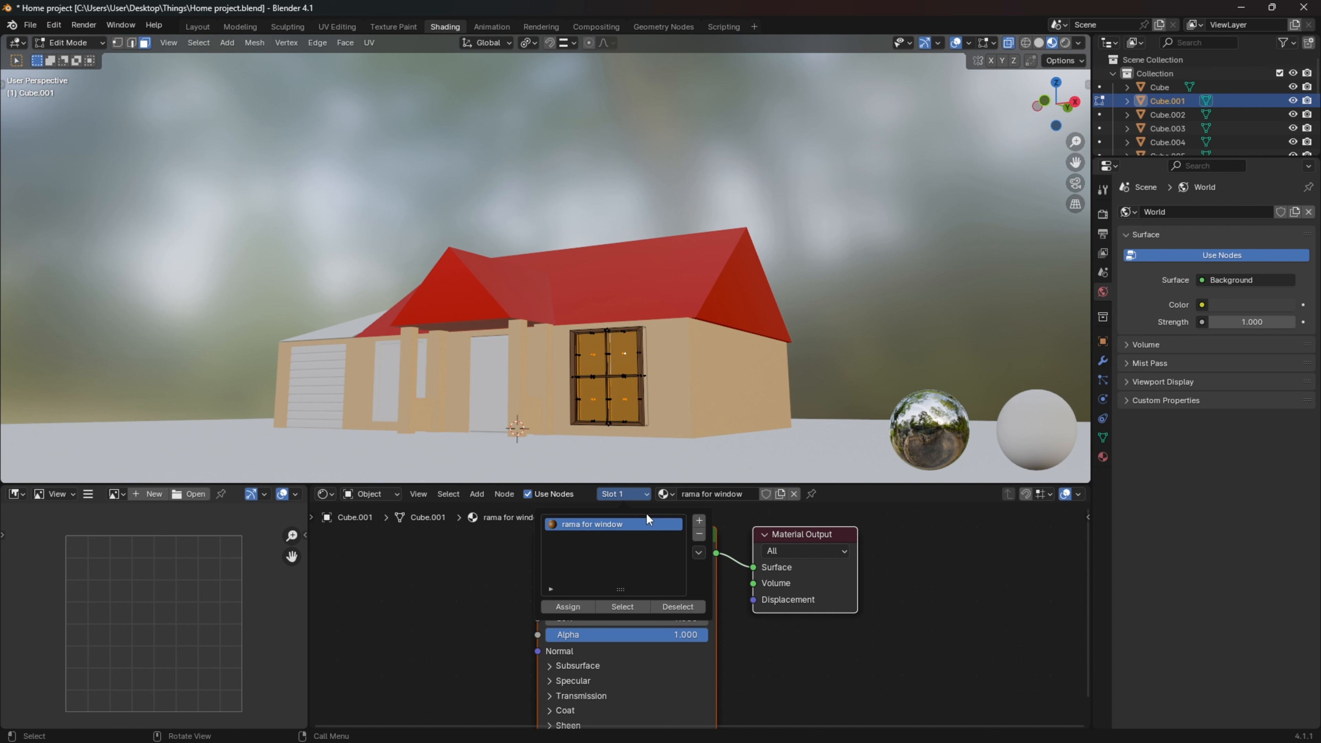
left_click(700, 524)
left_click(702, 494)
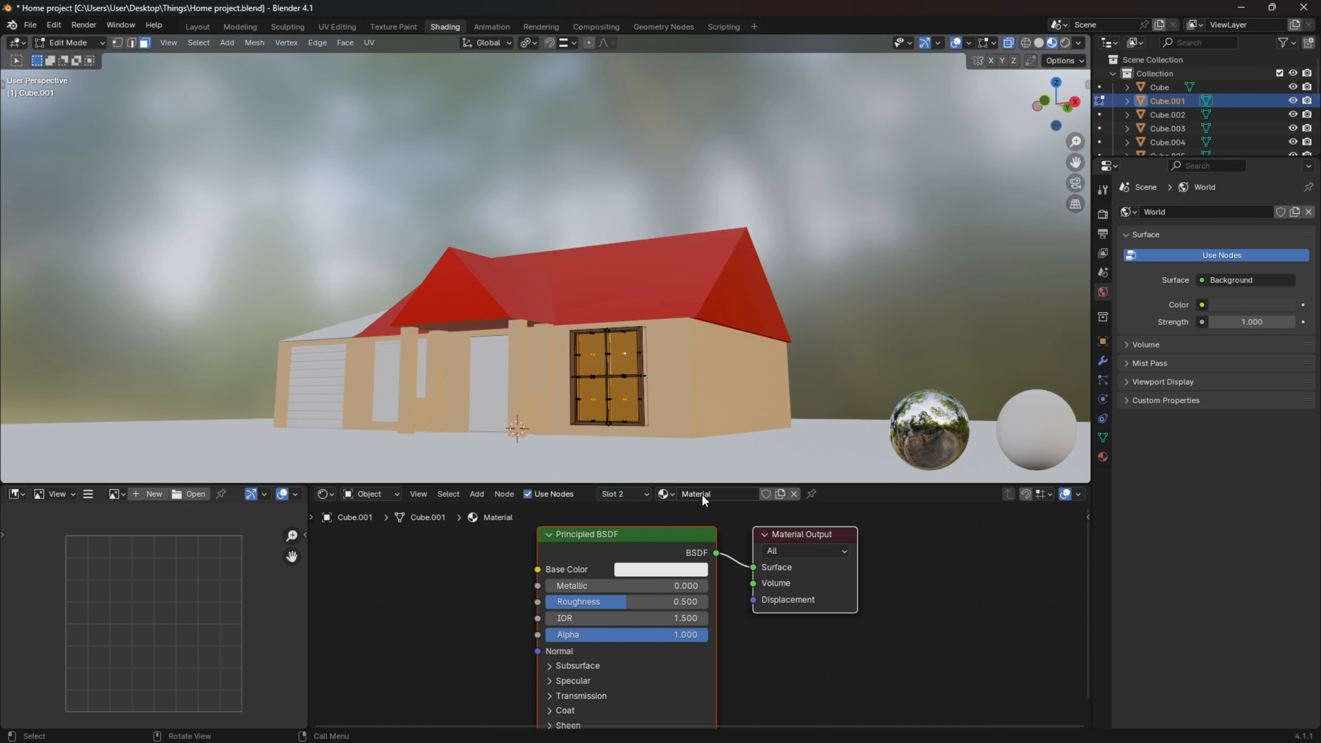
double_click(701, 494)
type("window")
key("Return")
left_click(624, 494)
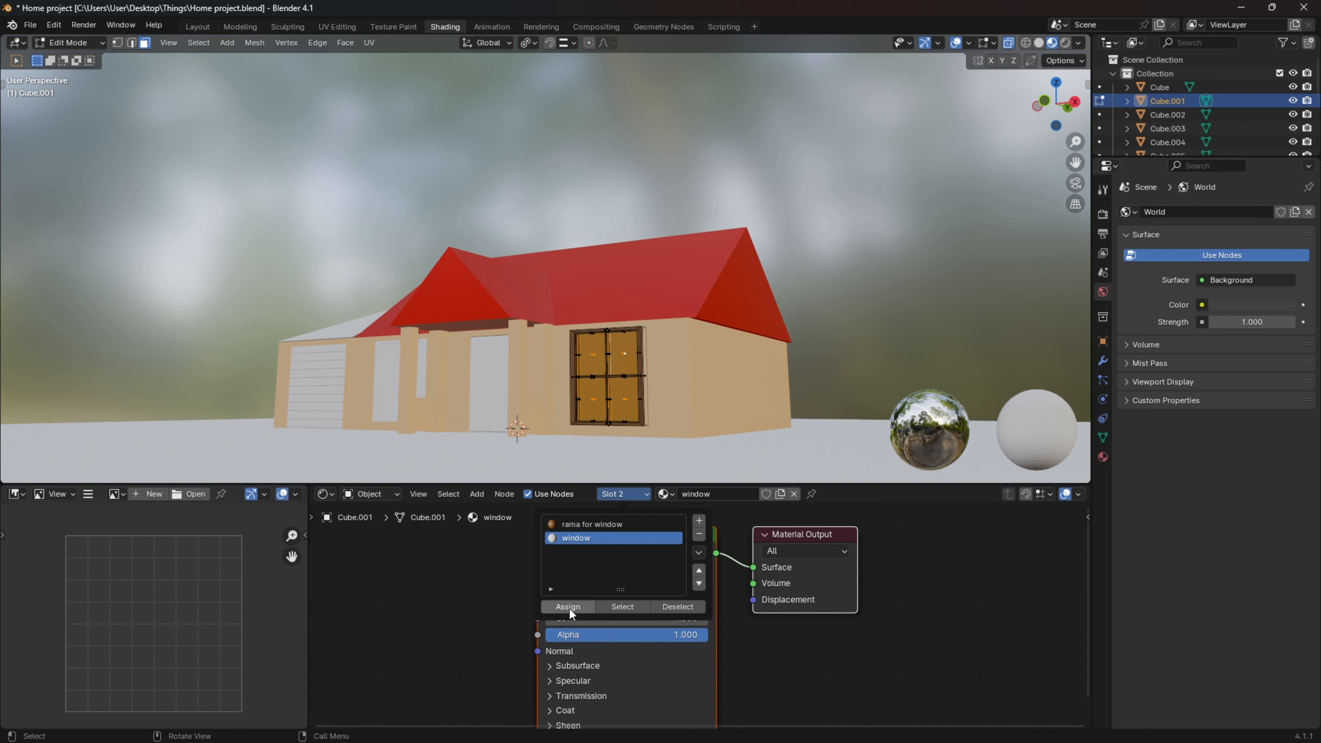
left_click(569, 607)
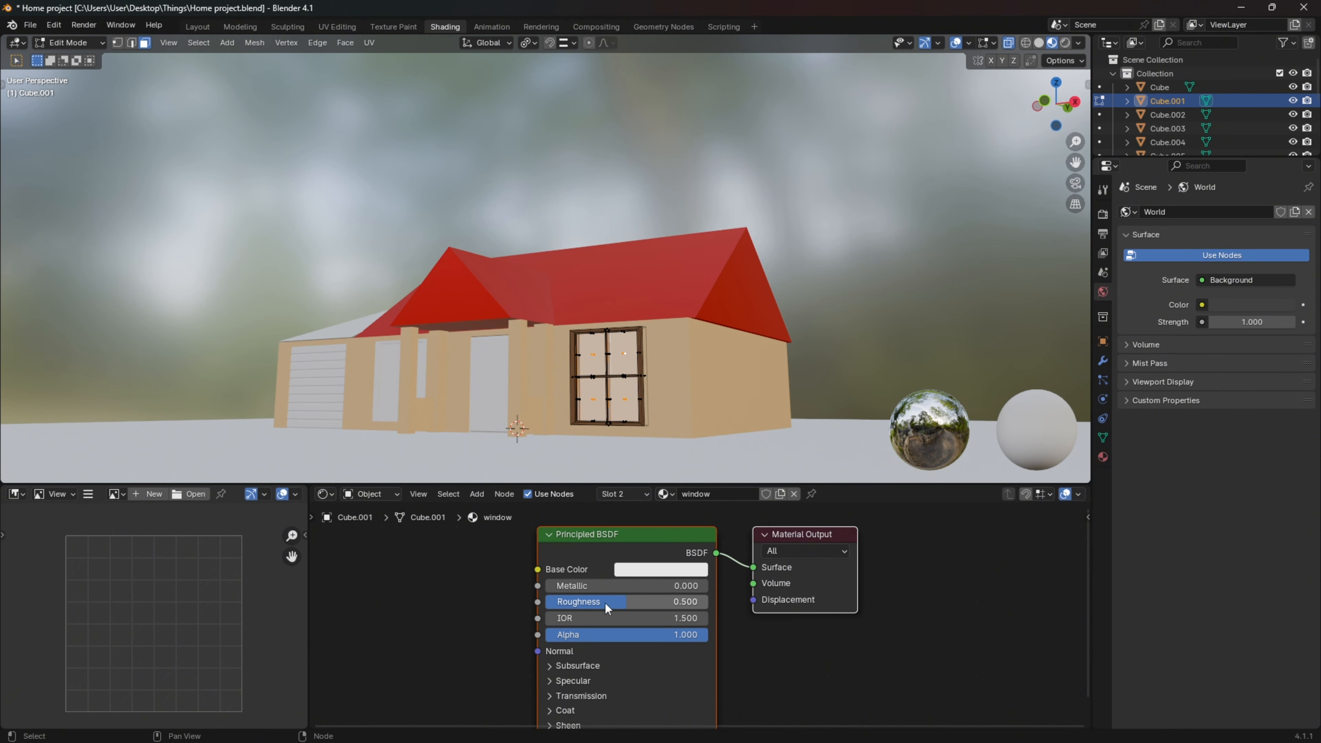
Set the pane material's Roughness to 0.2 and Metallic to 1, and return to Object Mode
left_click_drag(656, 608, 586, 607)
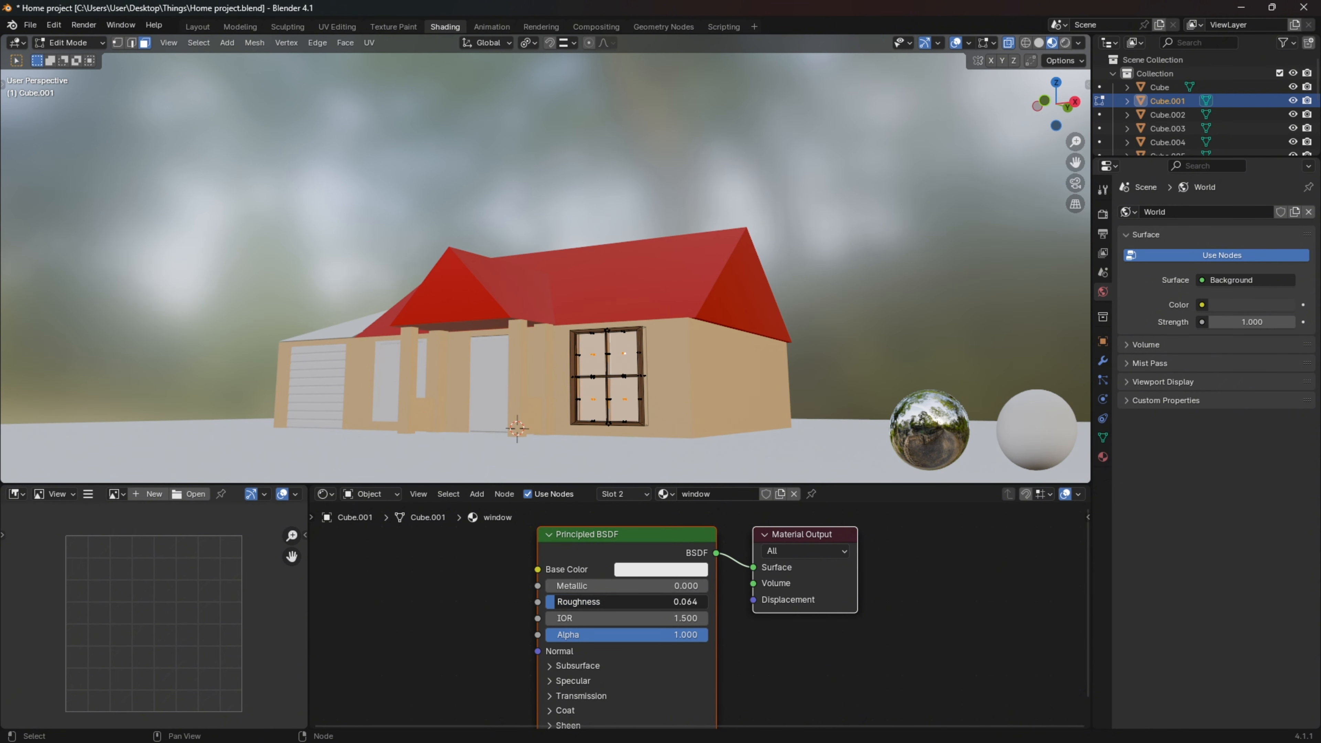
left_click(567, 602)
type("0.2")
key("Return")
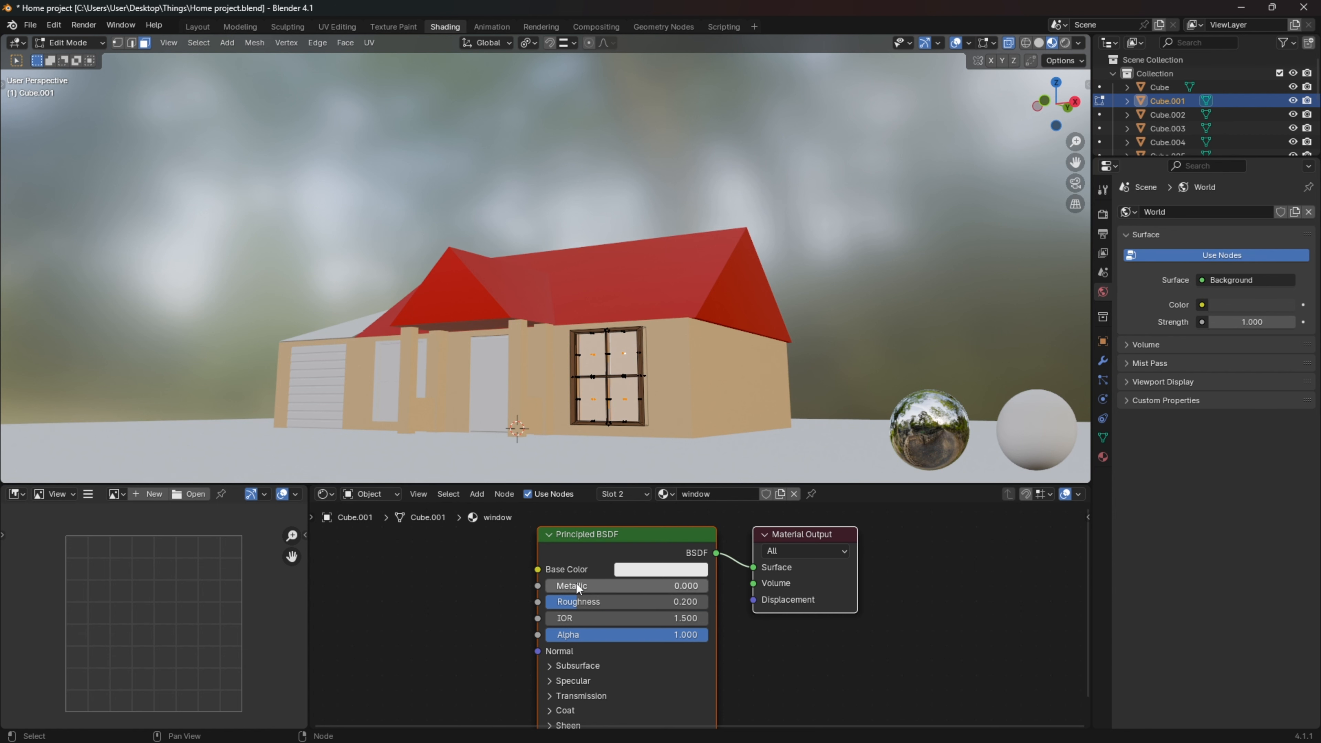
left_click_drag(572, 590, 705, 586)
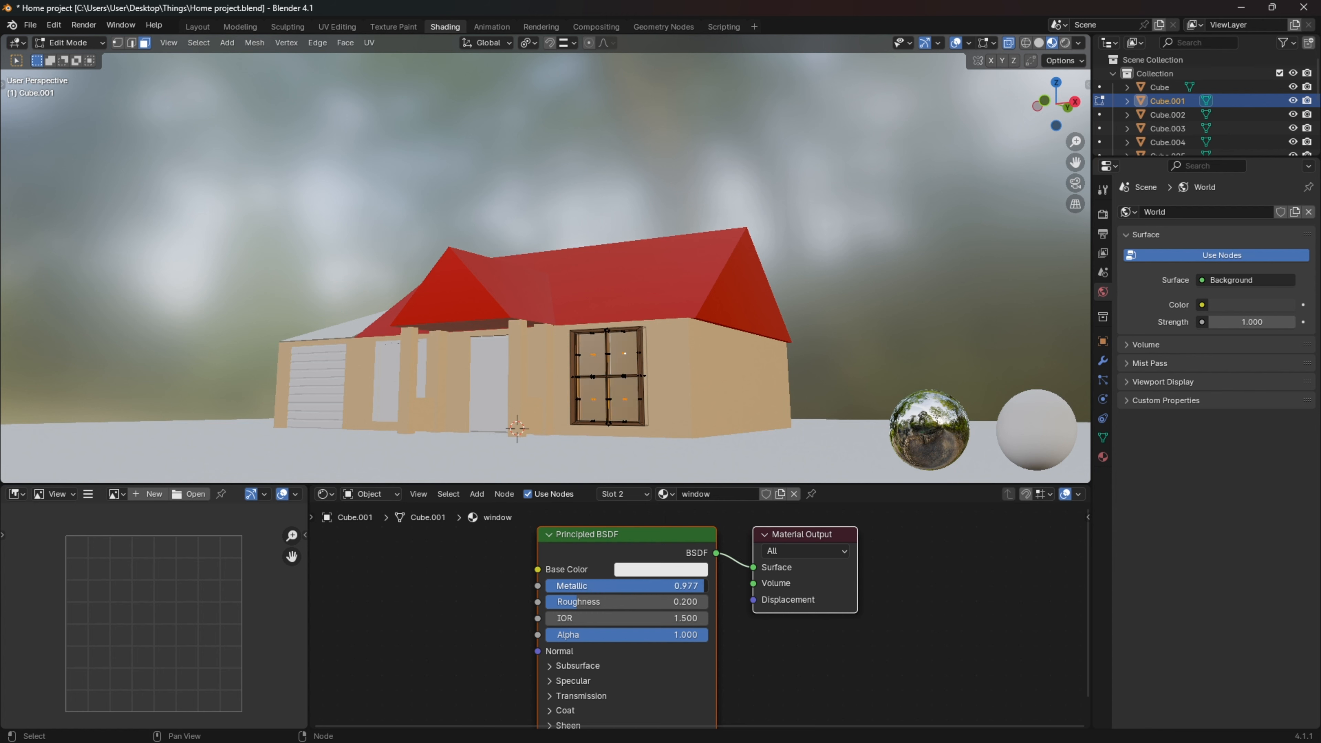
key("Tab")
Hide the ground plane Plane.004 in the viewport
scroll(675, 387, "down", 1)
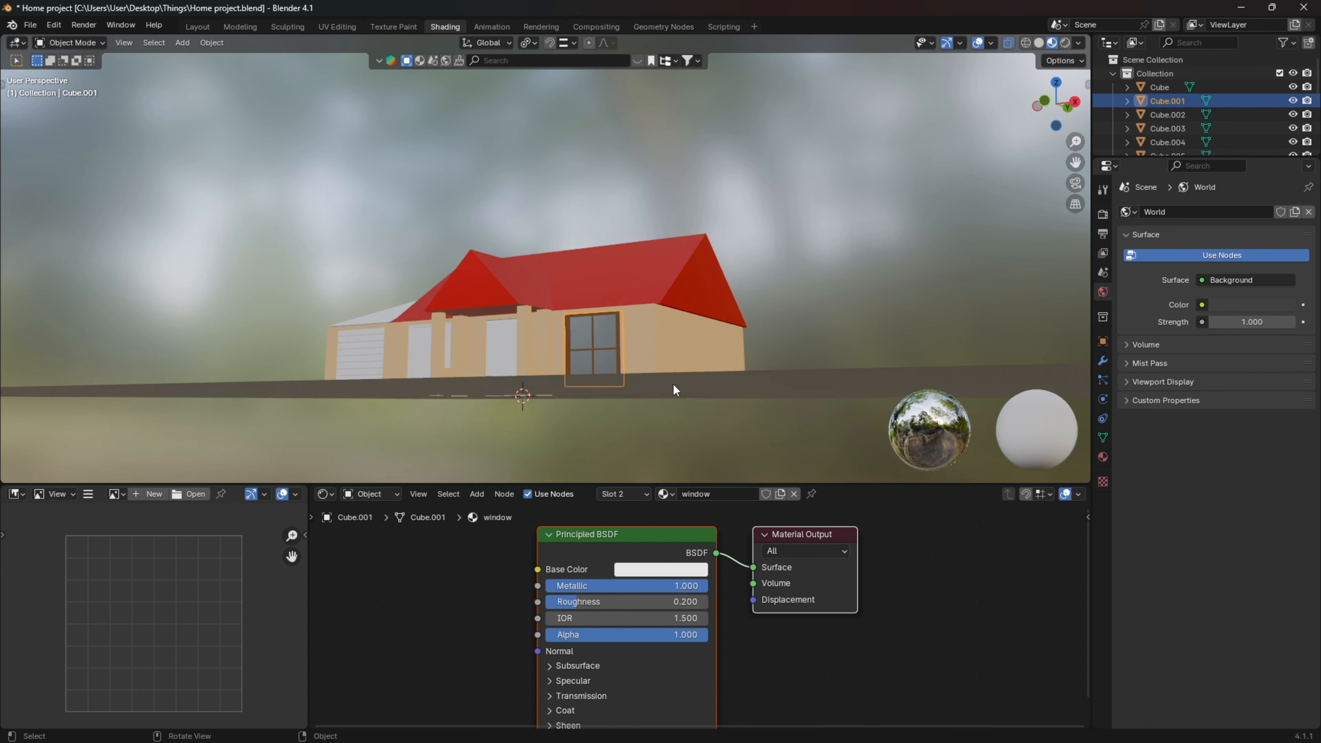
middle_click_drag(675, 387, 629, 380)
scroll(629, 392, "up", 1)
scroll(629, 380, "up", 3)
scroll(1284, 132, "down", 8)
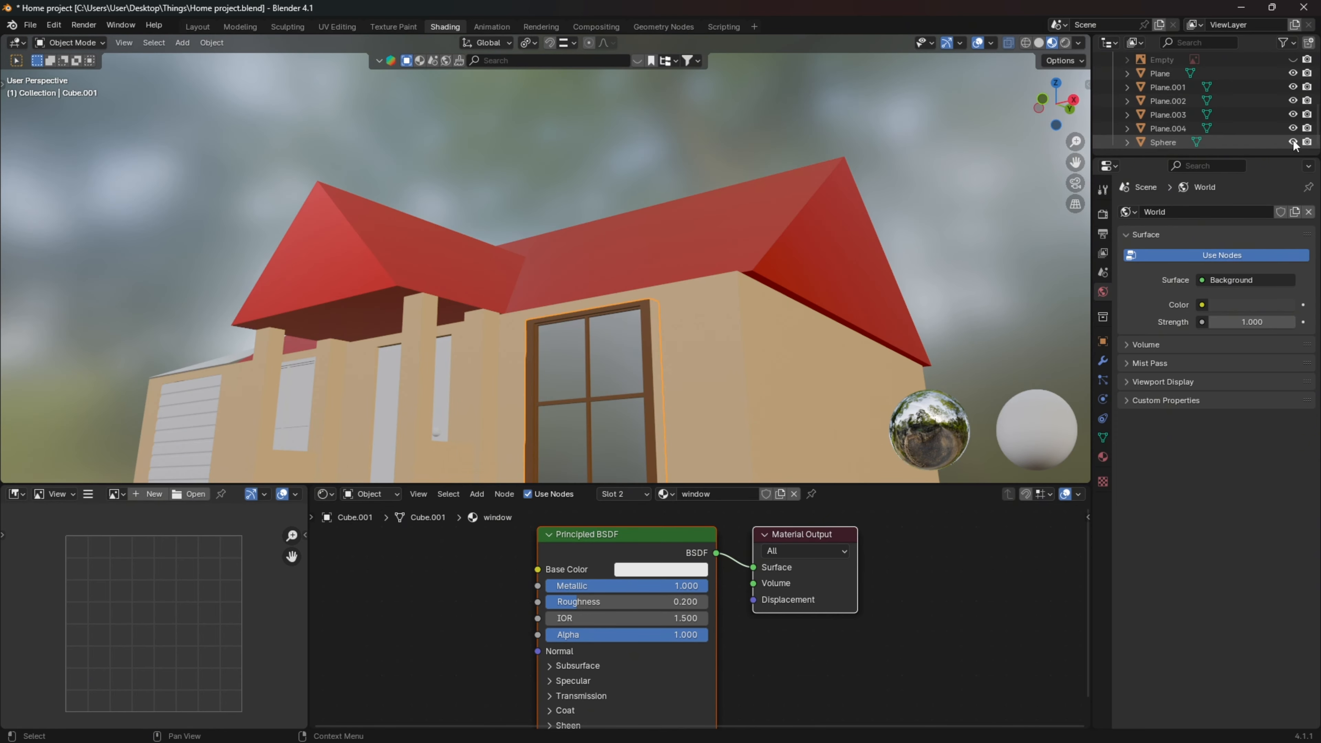
left_click(1293, 129)
Set the "window" pane material's Roughness to 0
left_click_drag(619, 604, 583, 604)
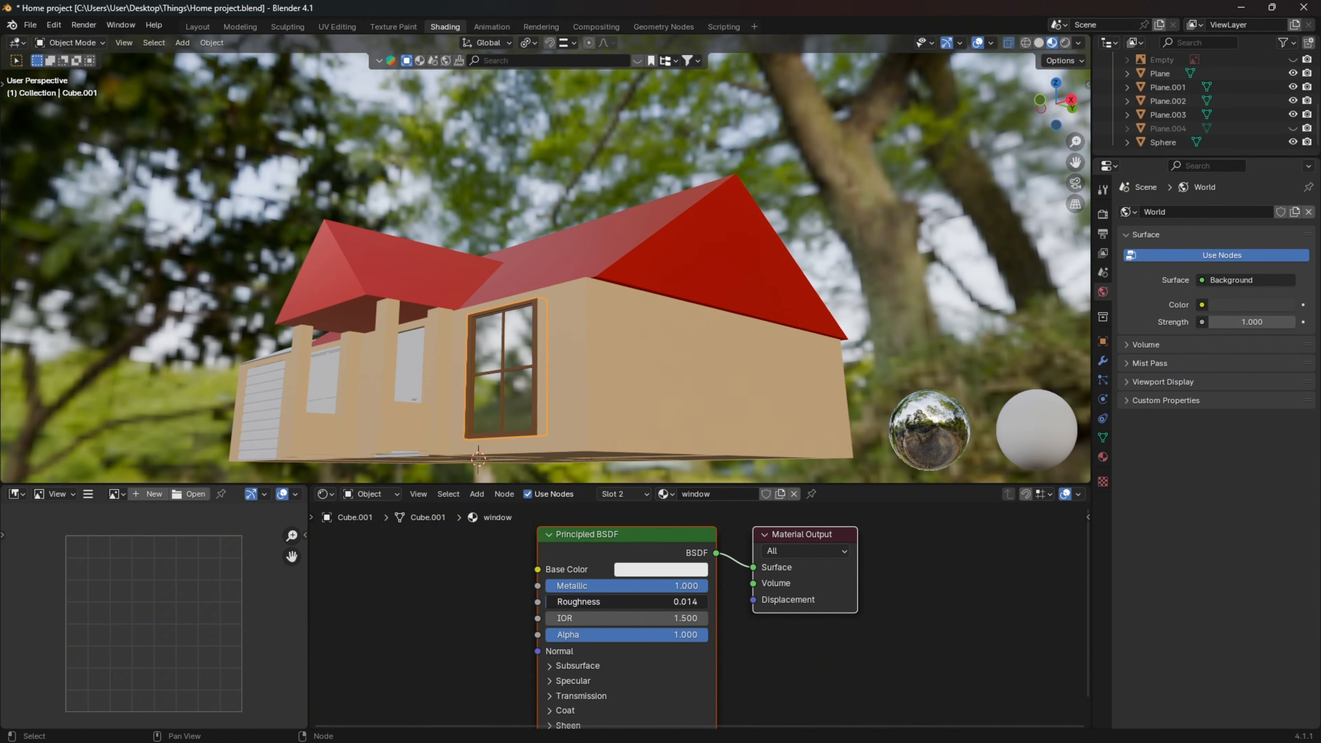
left_click(549, 601)
type("0")
key("Return")
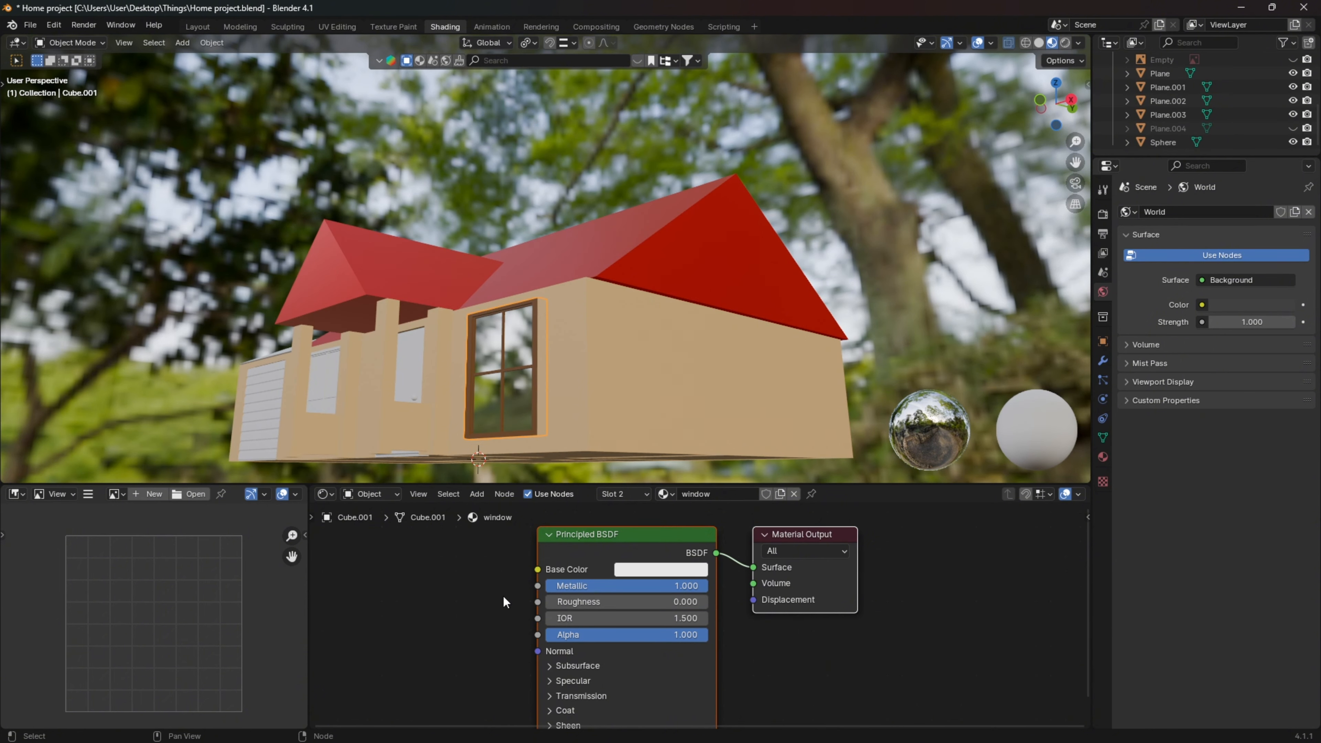
Apply the existing "rama for window" material to the window between the garage door and the porch
mouse_move(507, 351)
middle_mouse_down()
mouse_move(348, 362)
mouse_move(512, 369)
middle_mouse_up()
left_click(363, 363)
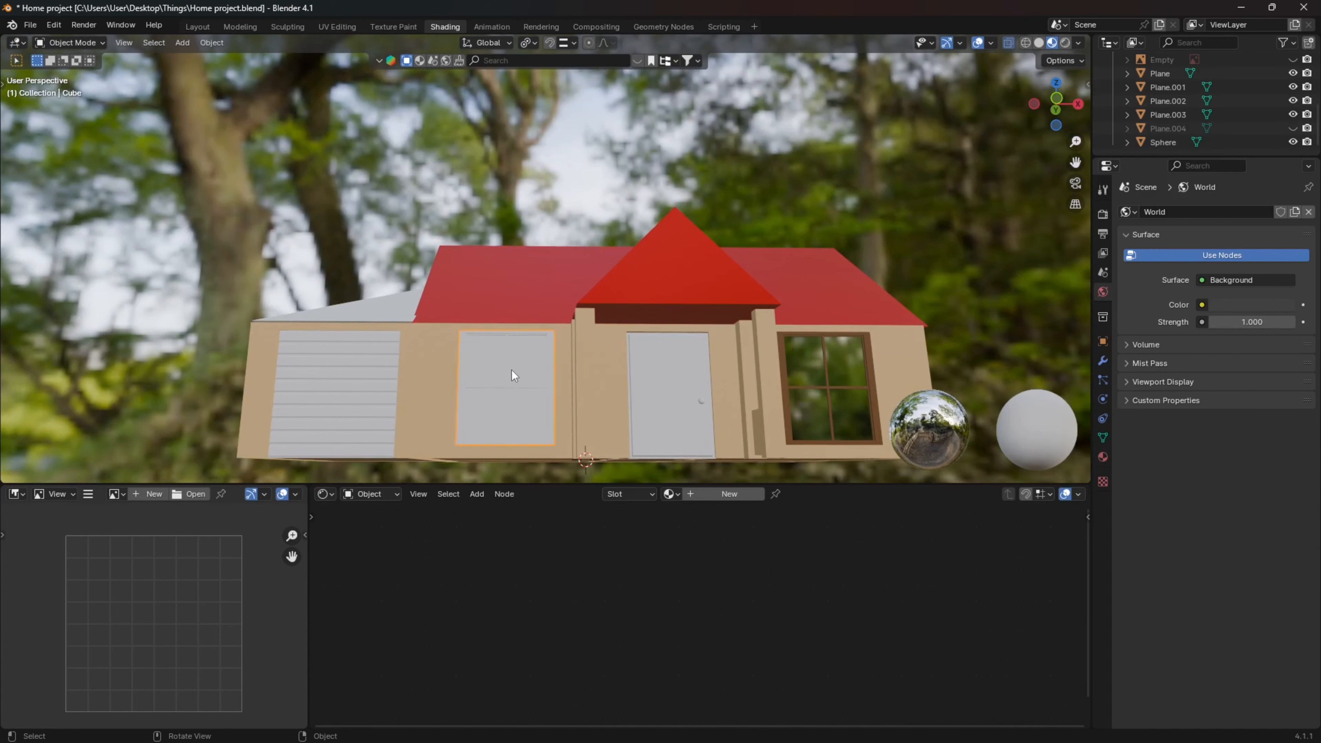
left_click(669, 494)
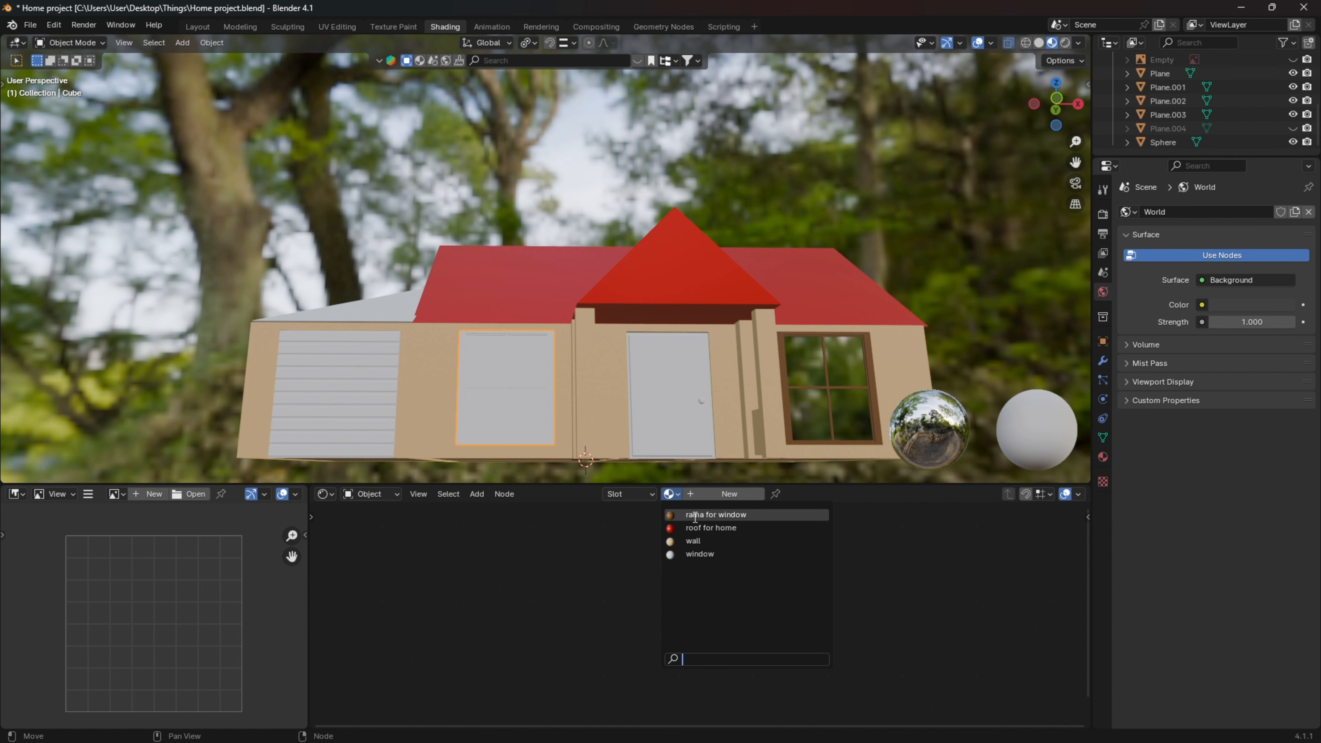
left_click(717, 515)
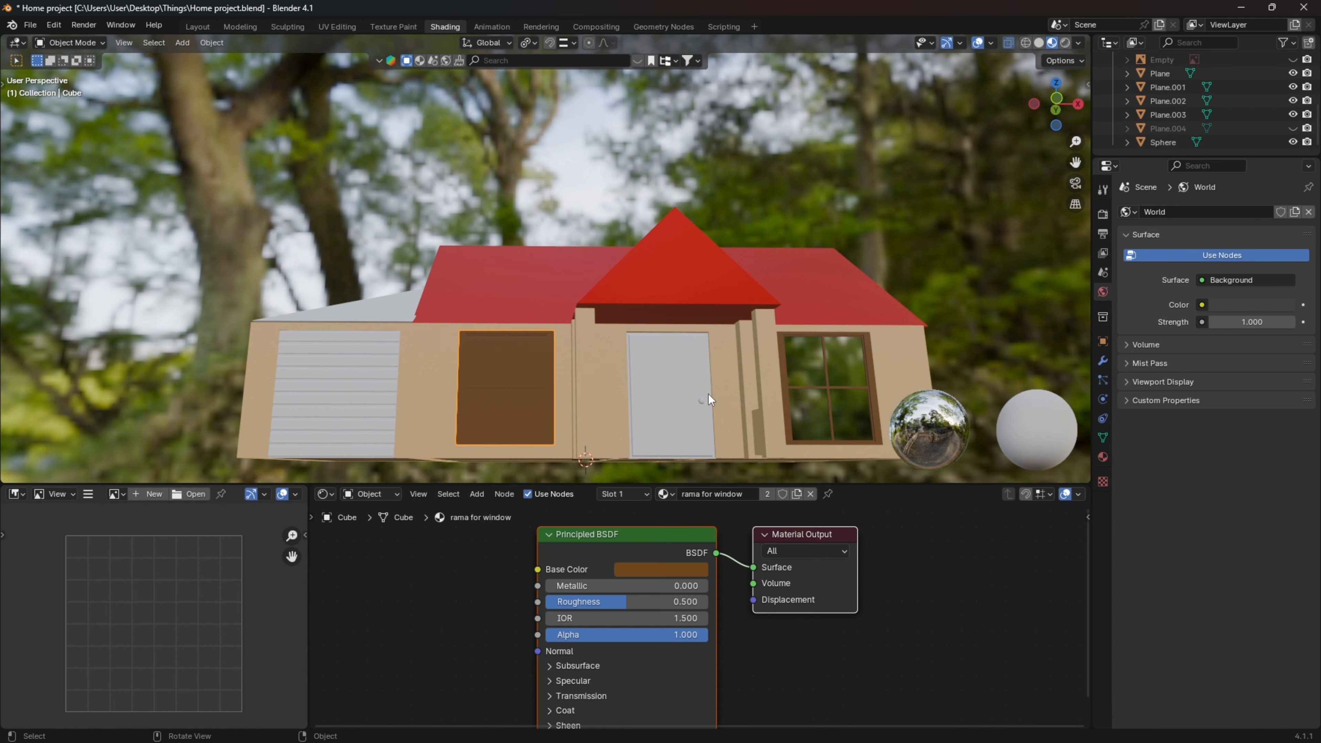
Add a second slot with the existing "window" material, assign it to this window's selected pane faces, and return to Object Mode
scroll(744, 361, "down", 2)
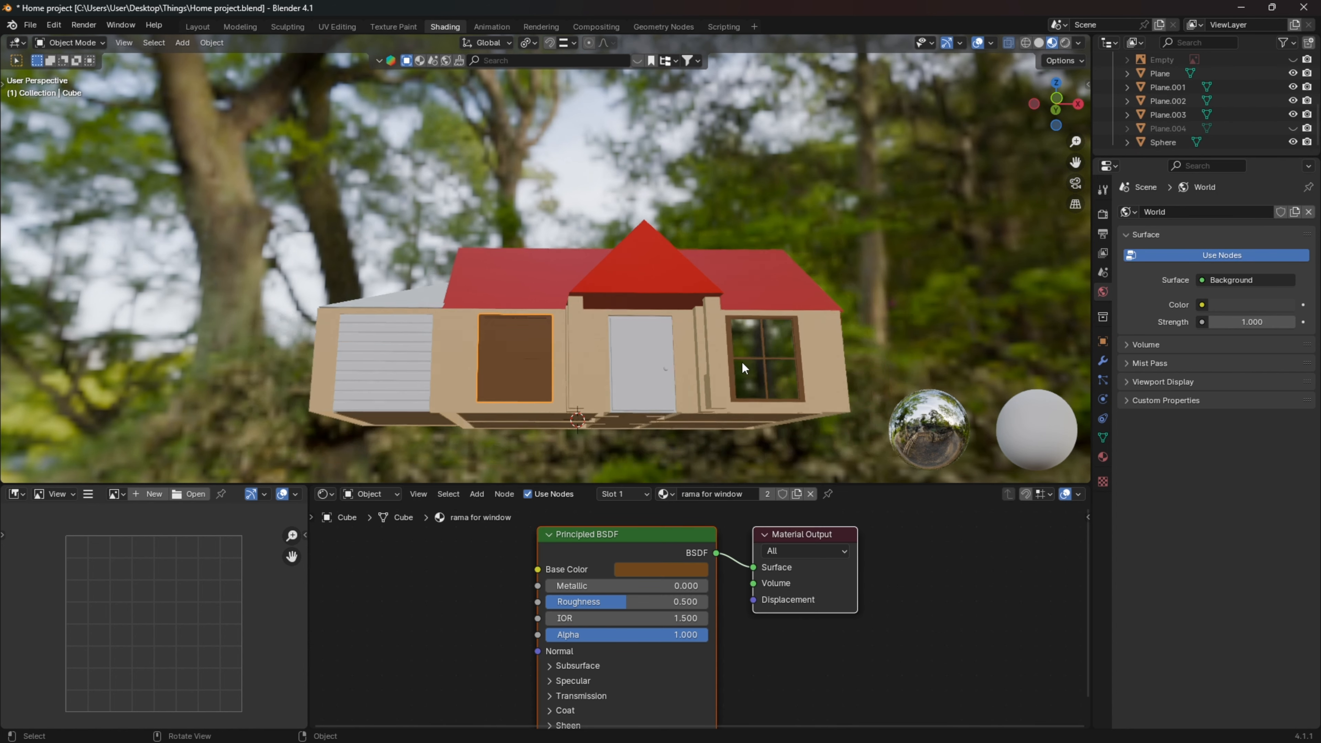
middle_click_drag(741, 361, 700, 374)
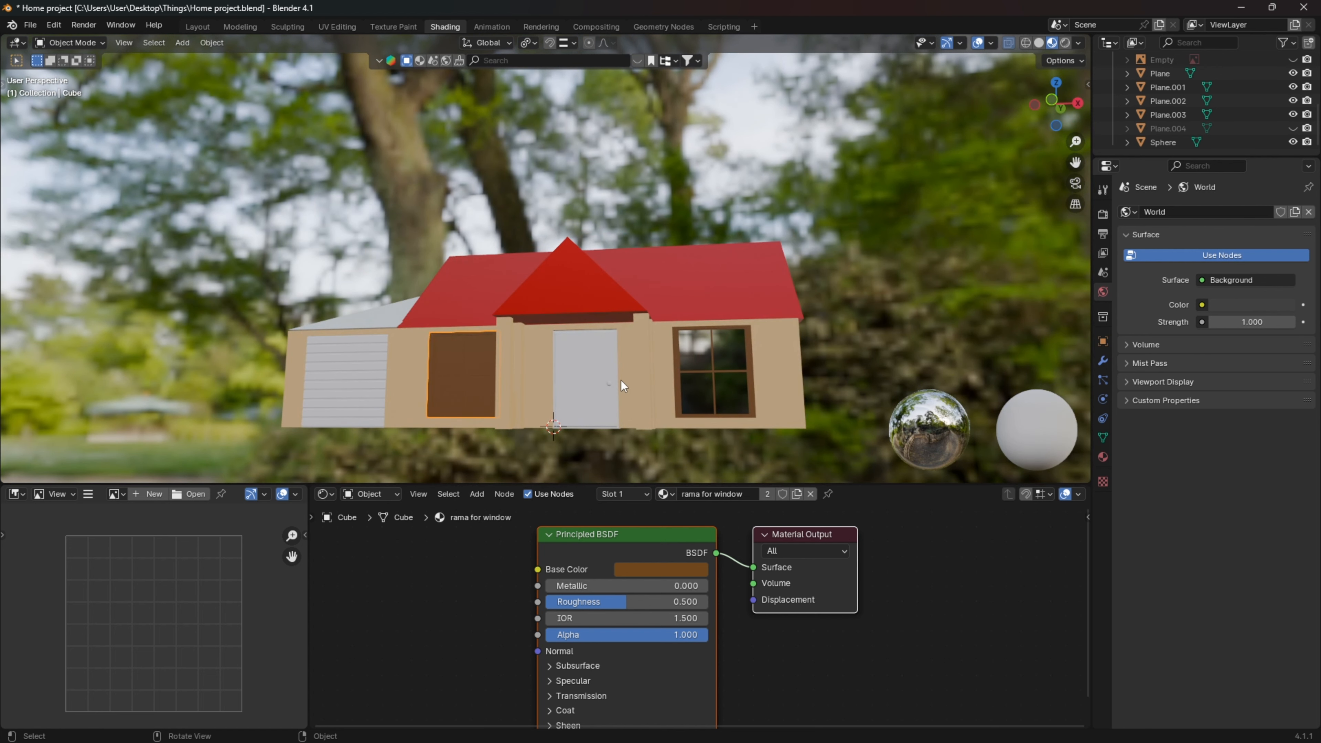
key("Tab")
left_click(623, 494)
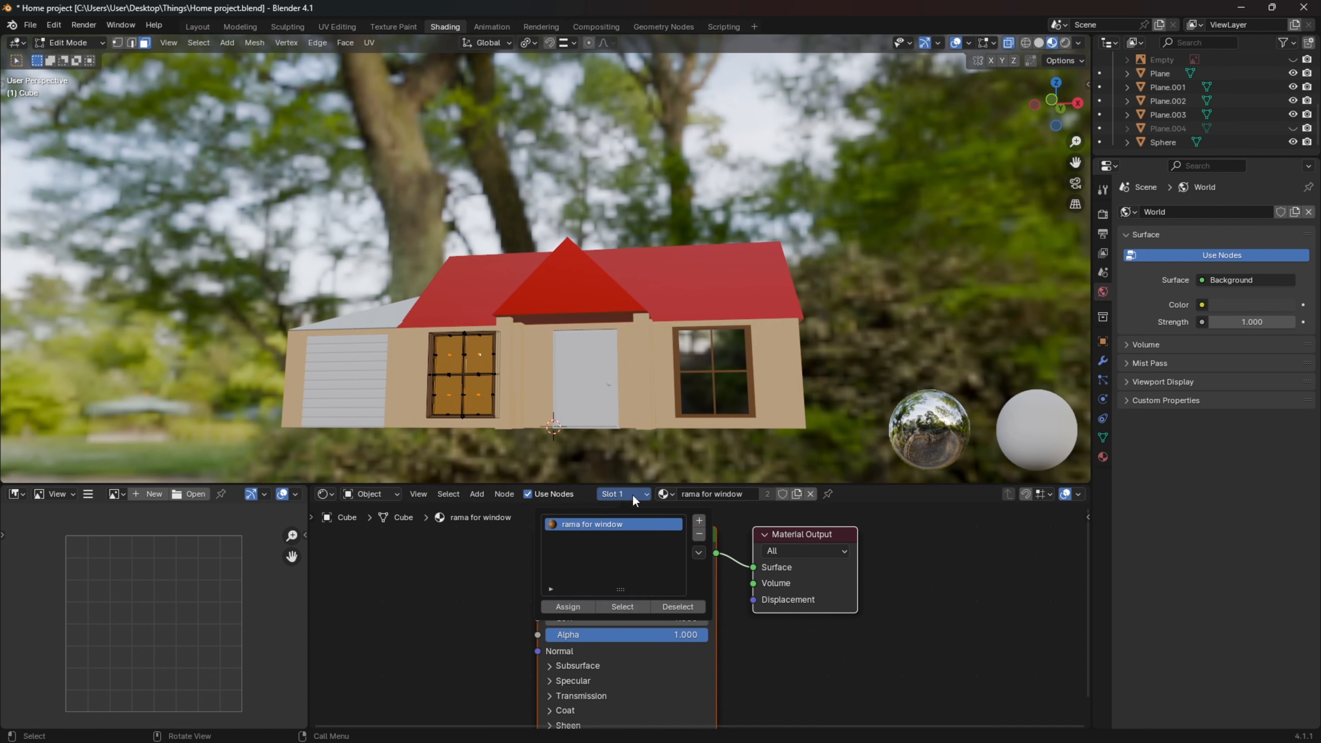
left_click(699, 520)
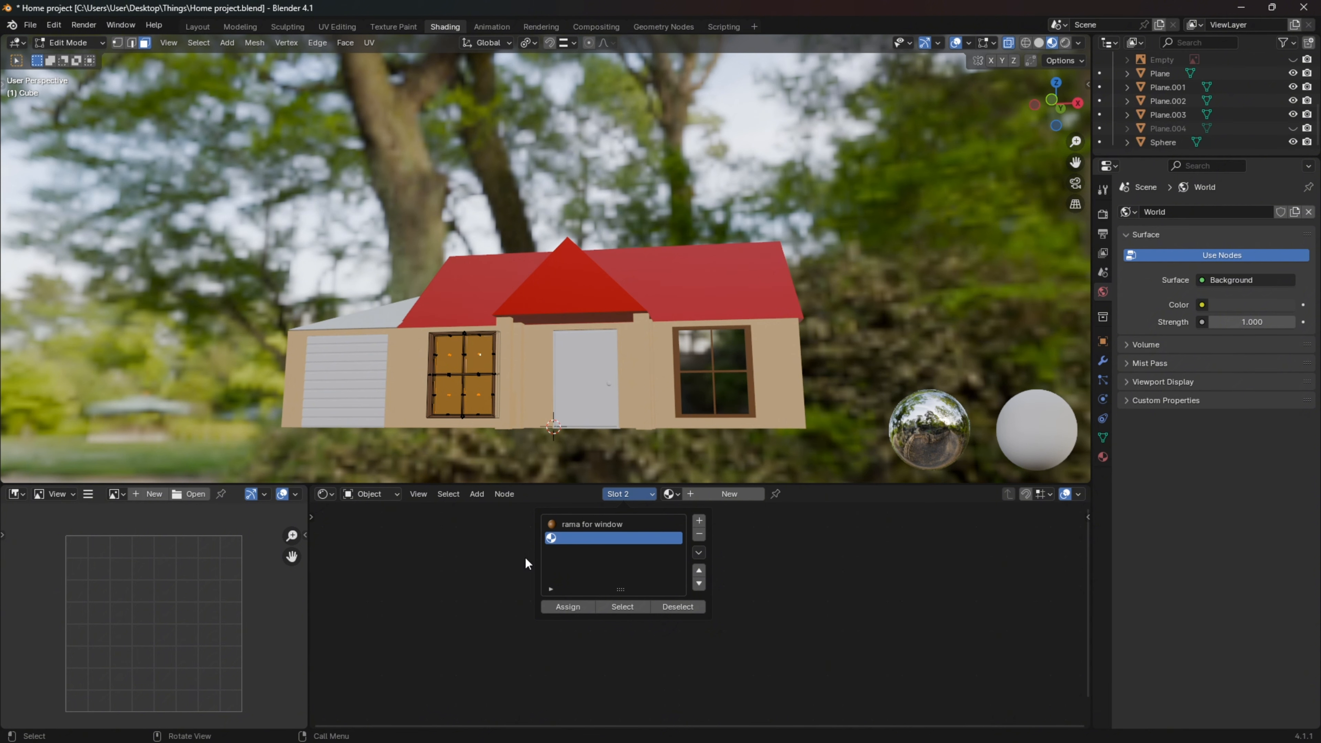
left_click(680, 491)
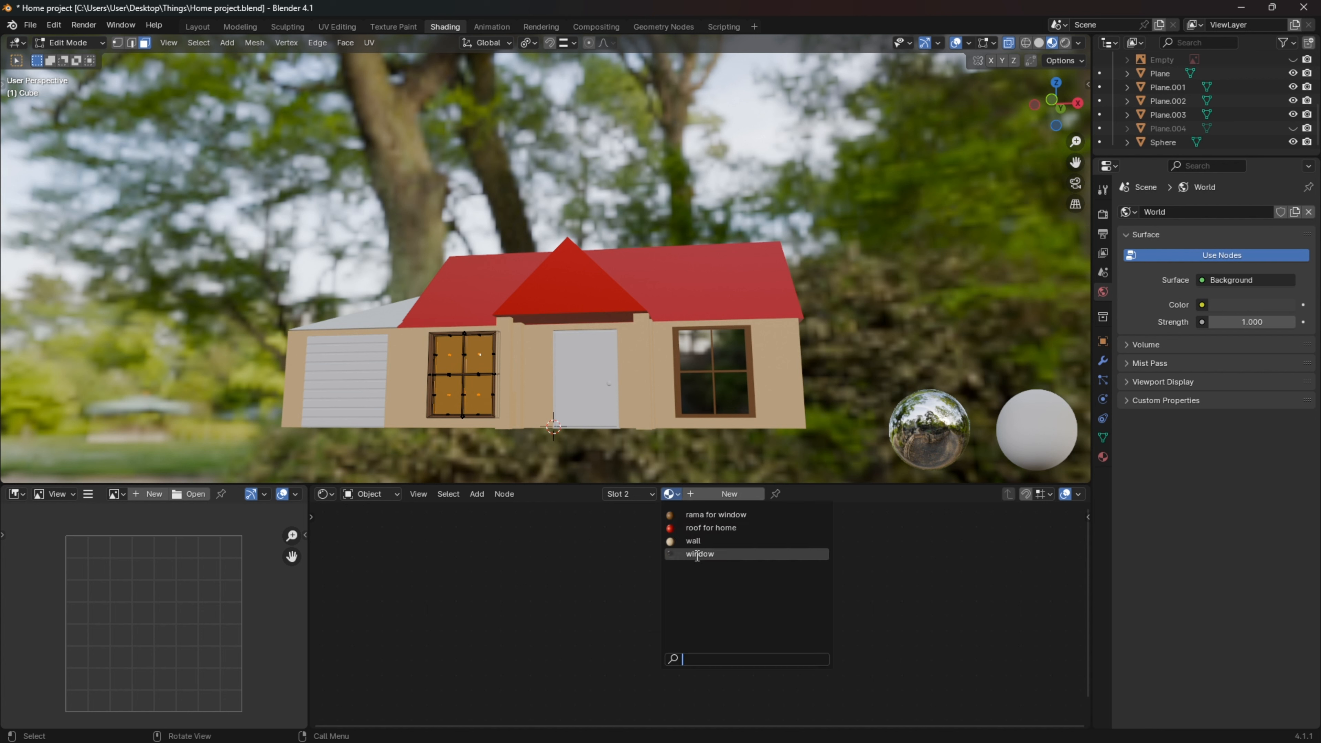
left_click(716, 554)
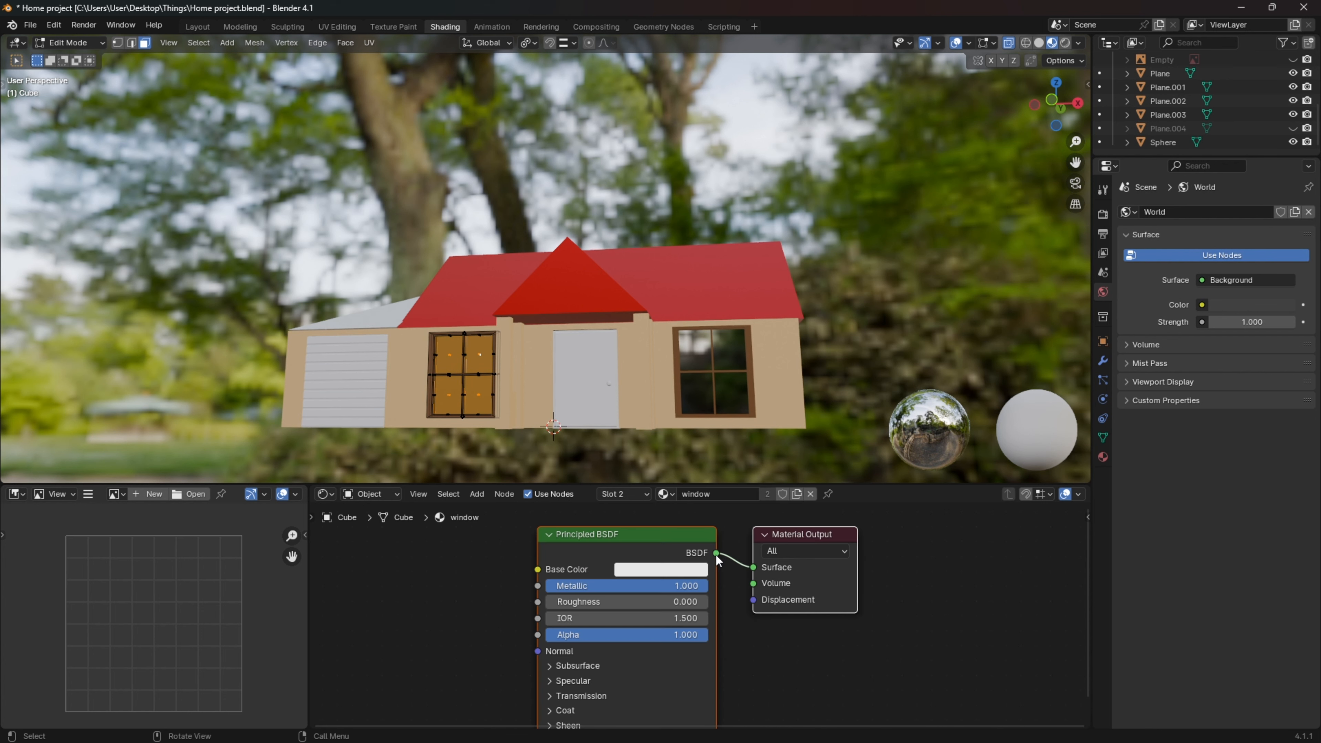
left_click(624, 494)
left_click(565, 606)
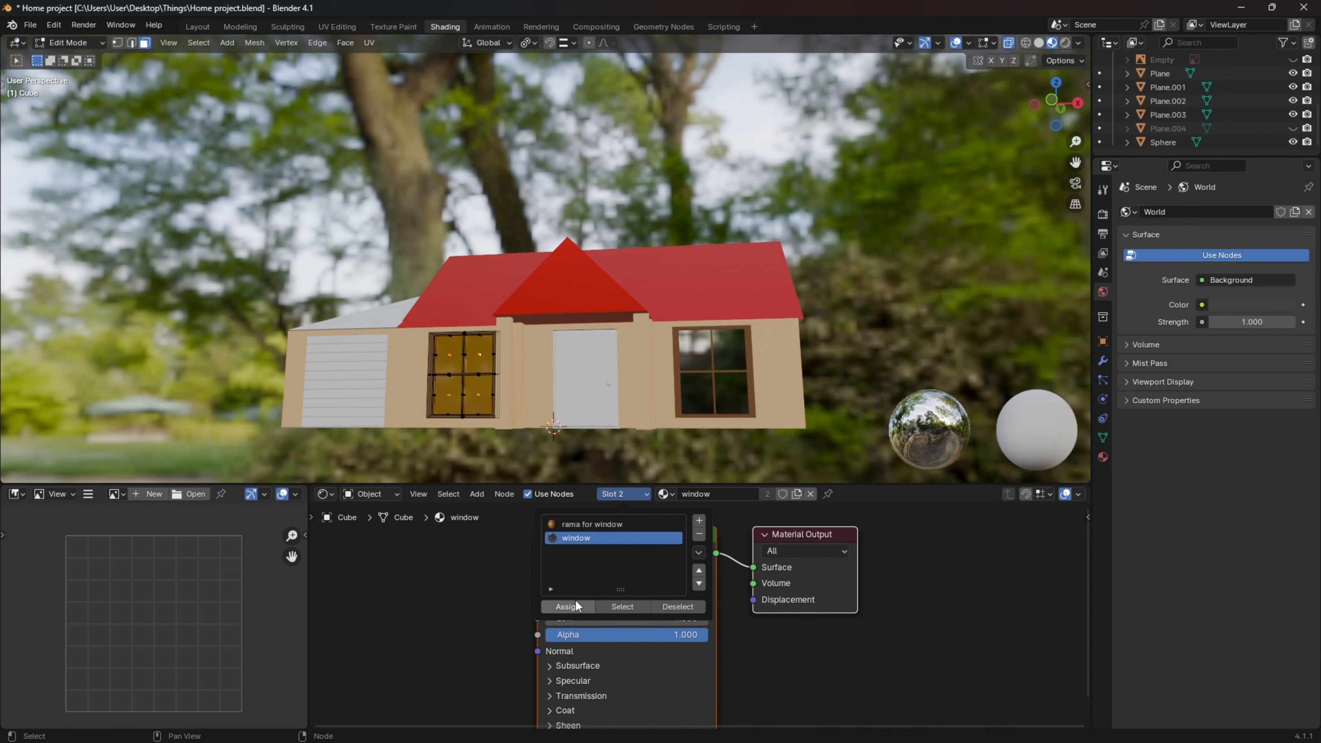
key("Tab")
Give the front door a new material with a blue base color and Metallic 1
middle_click_drag(886, 249, 650, 448)
scroll(580, 383, "up", 2)
left_click(521, 396)
scroll(521, 396, "up", 2)
scroll(597, 379, "down", 2)
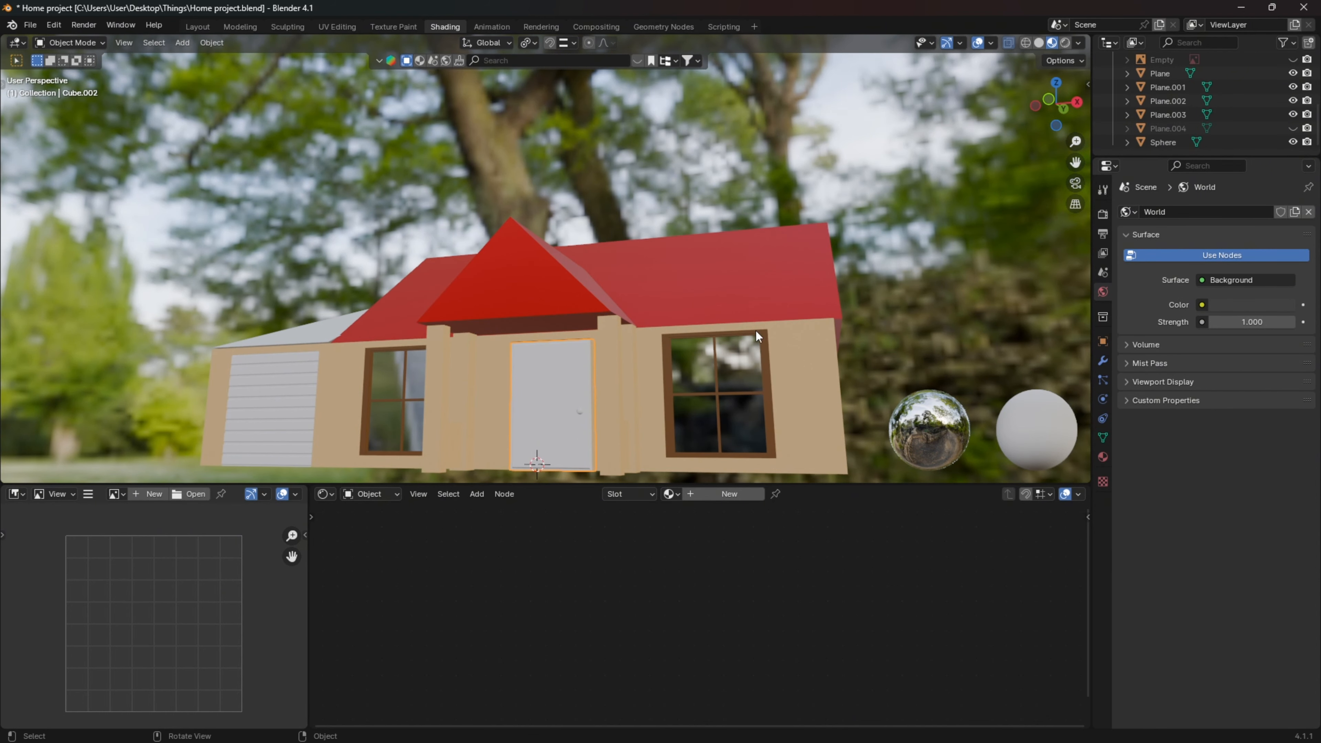
scroll(767, 351, "down", 1)
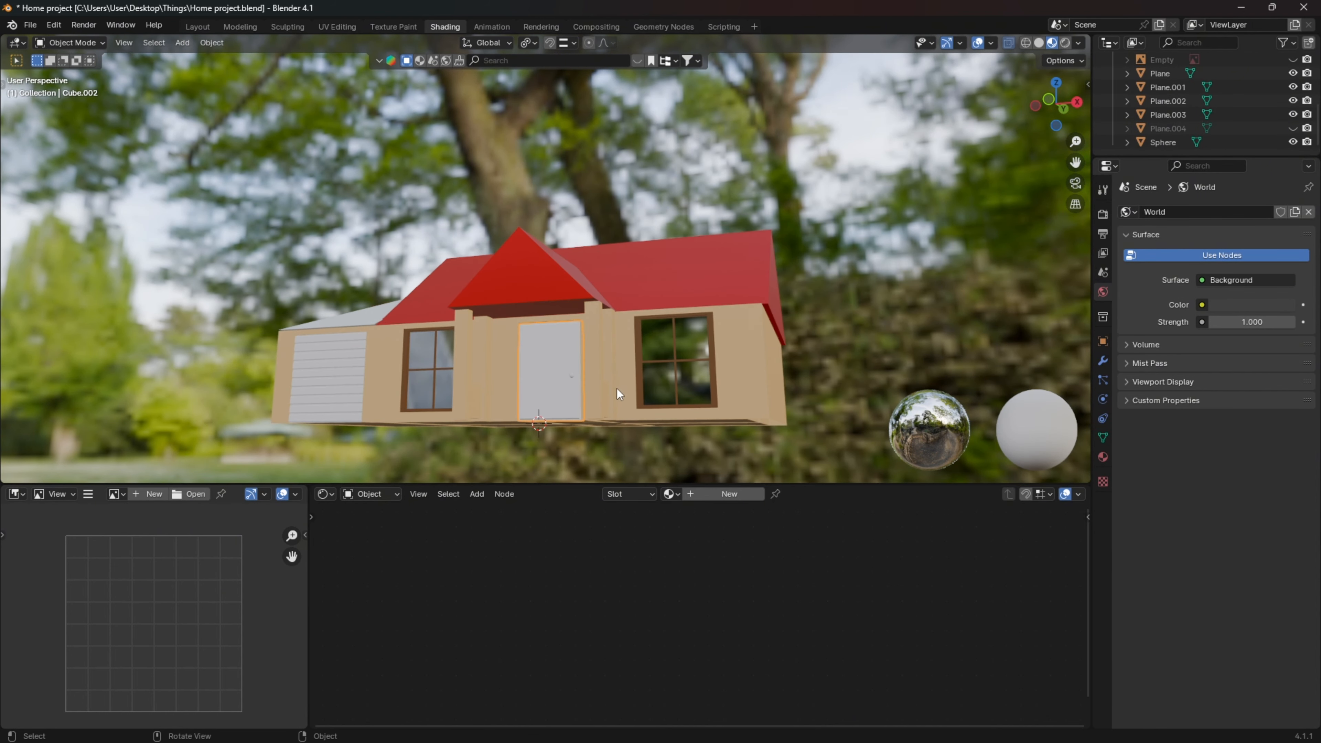
middle_click_drag(582, 382, 600, 415)
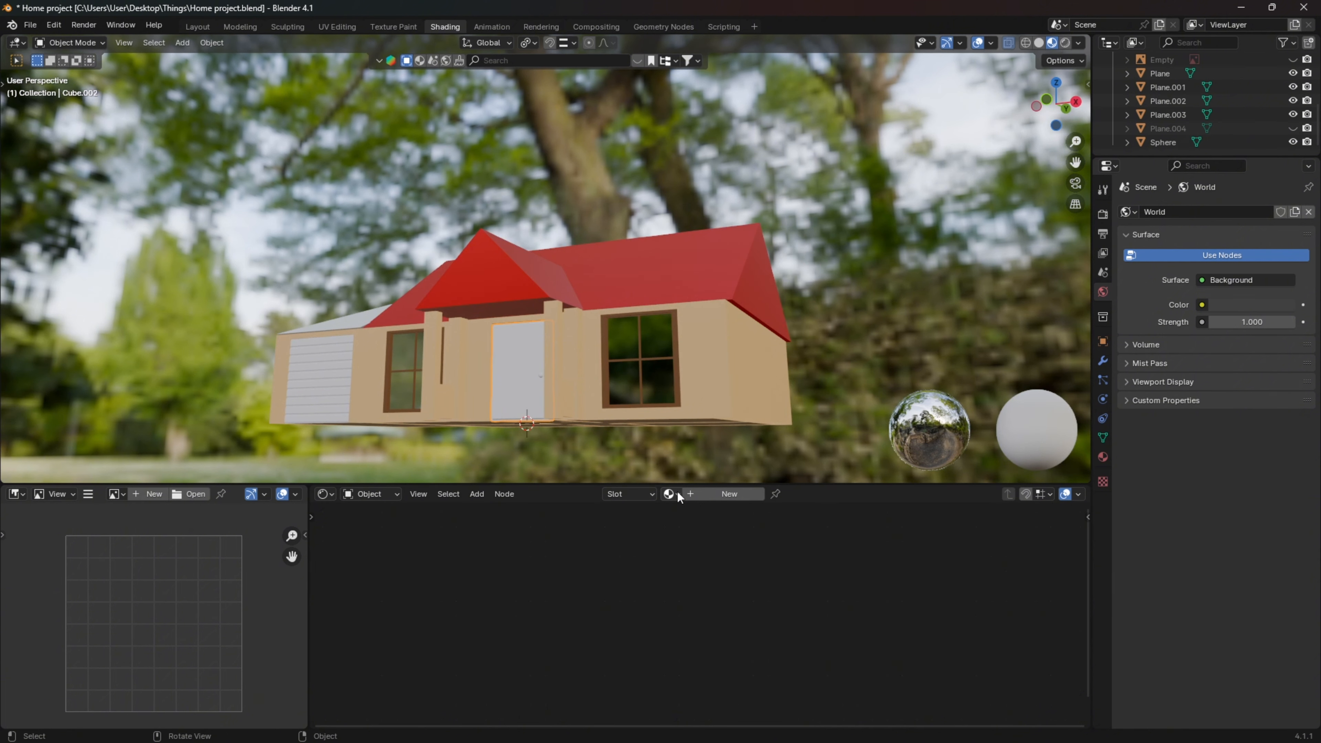
left_click(706, 495)
left_click(739, 566)
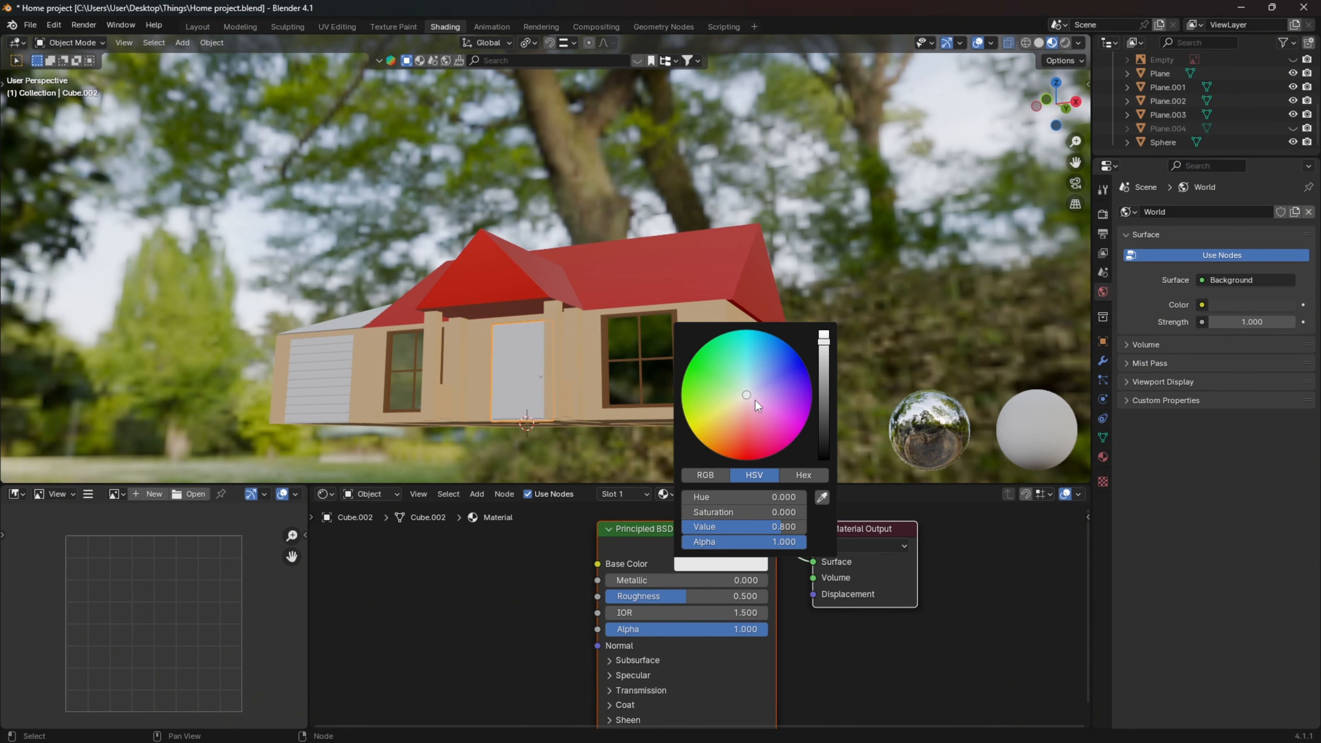
left_click_drag(749, 393, 824, 374)
left_click_drag(620, 580, 780, 580)
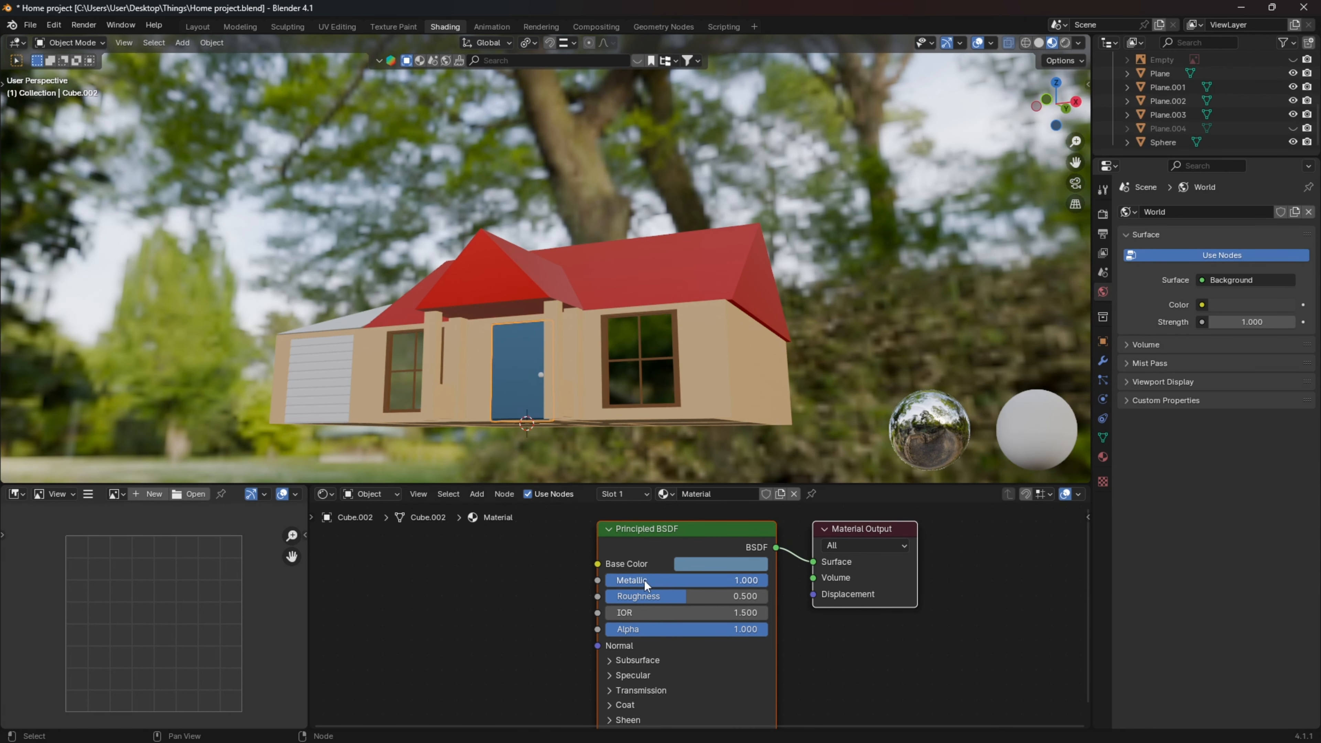
Give the front door's knob a new material with Metallic 1 and Roughness 0.35
scroll(526, 338, "up", 2)
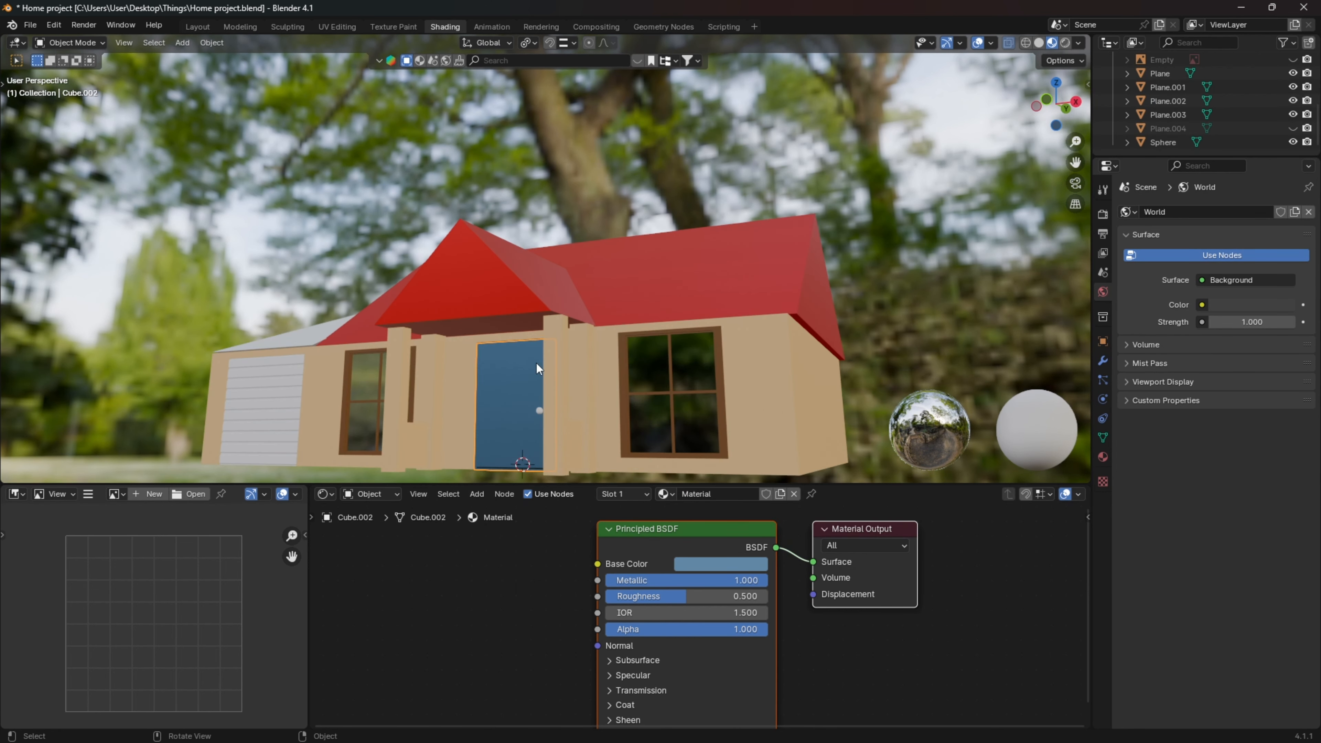
middle_click_drag(537, 363, 665, 354)
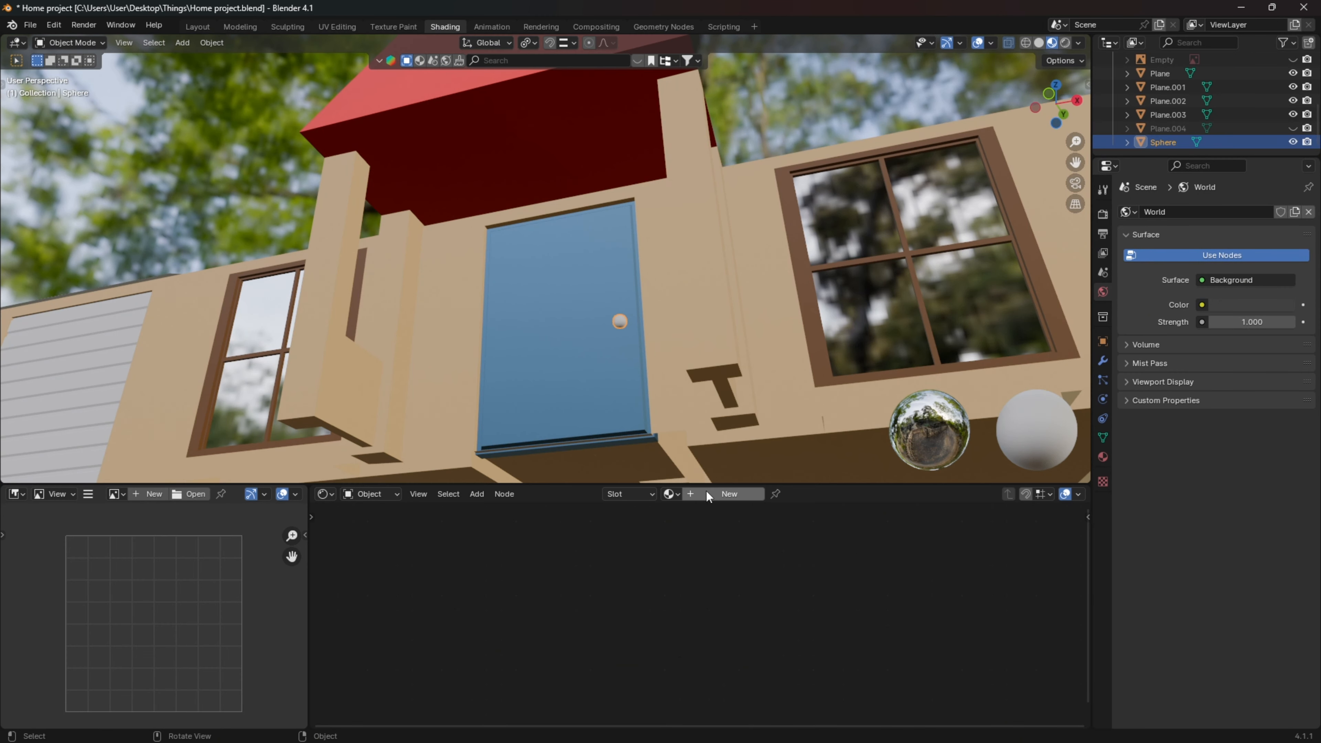
left_click(710, 494)
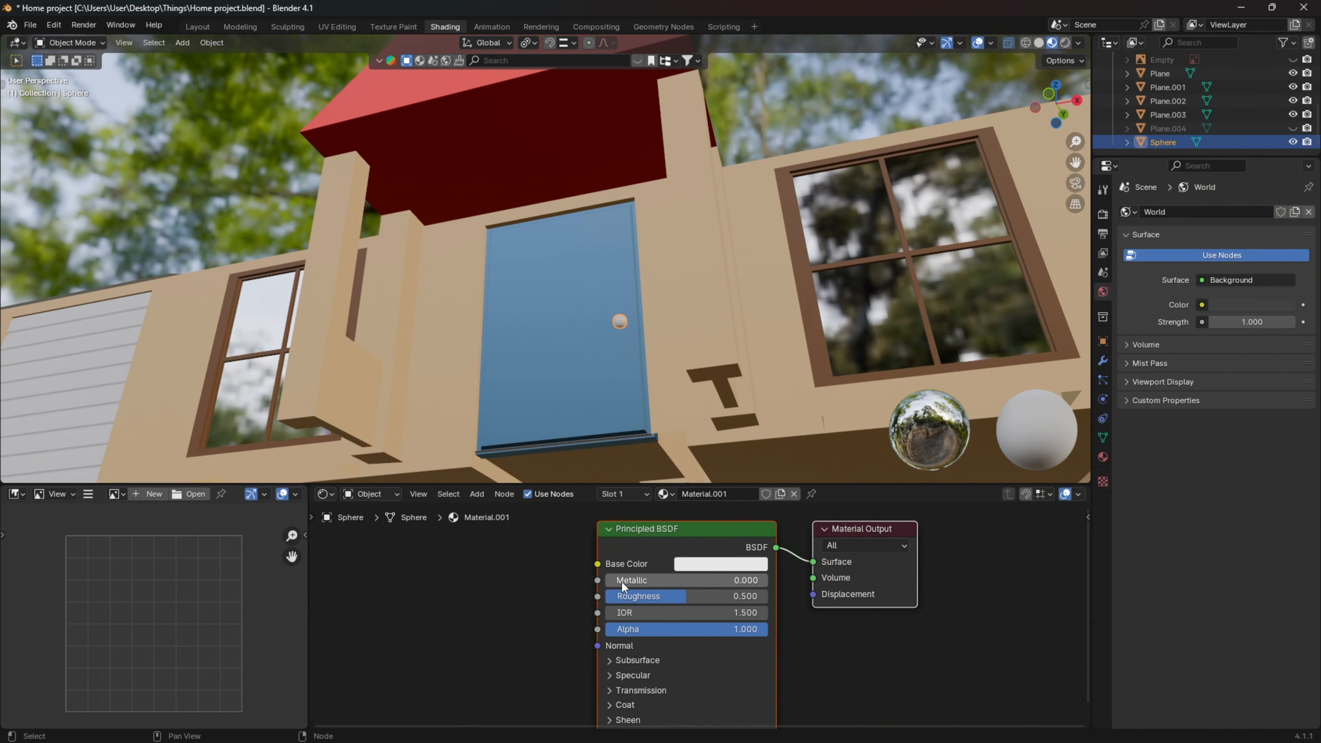
left_click_drag(623, 585, 788, 586)
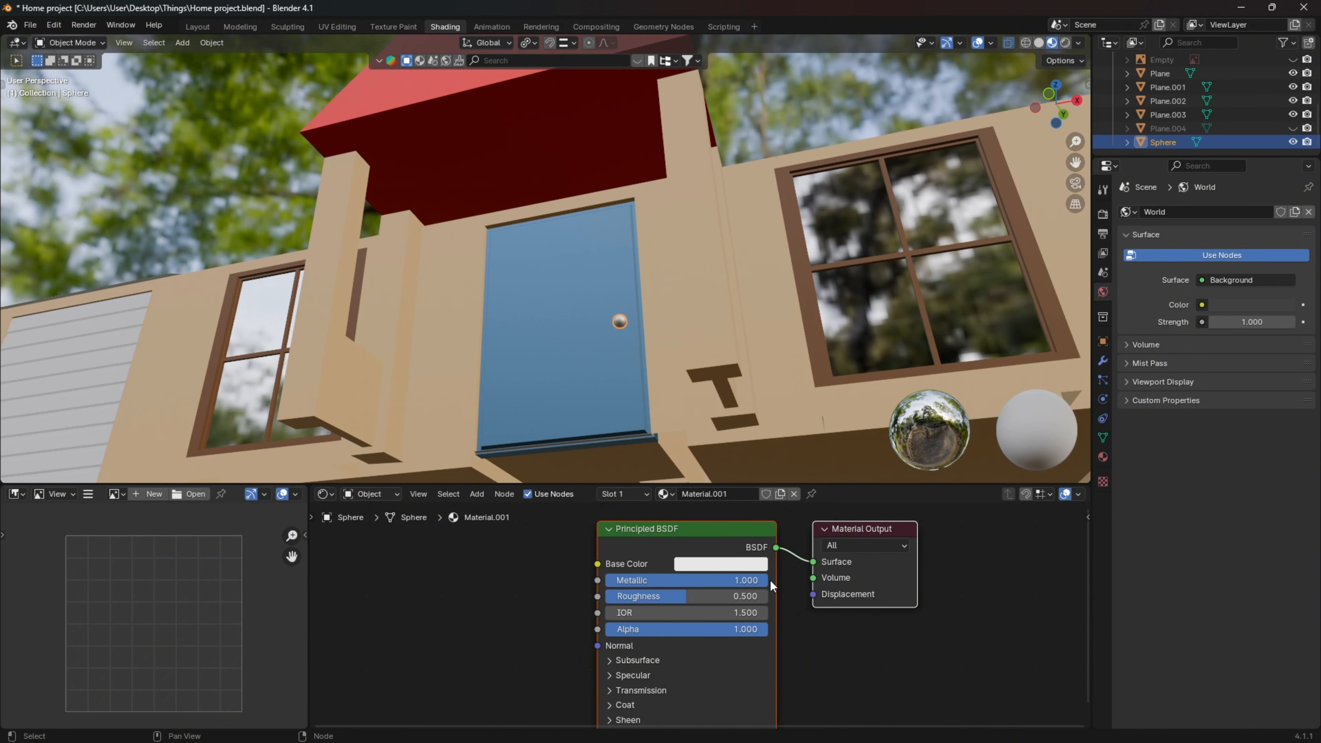
left_click(703, 596)
type("0.35")
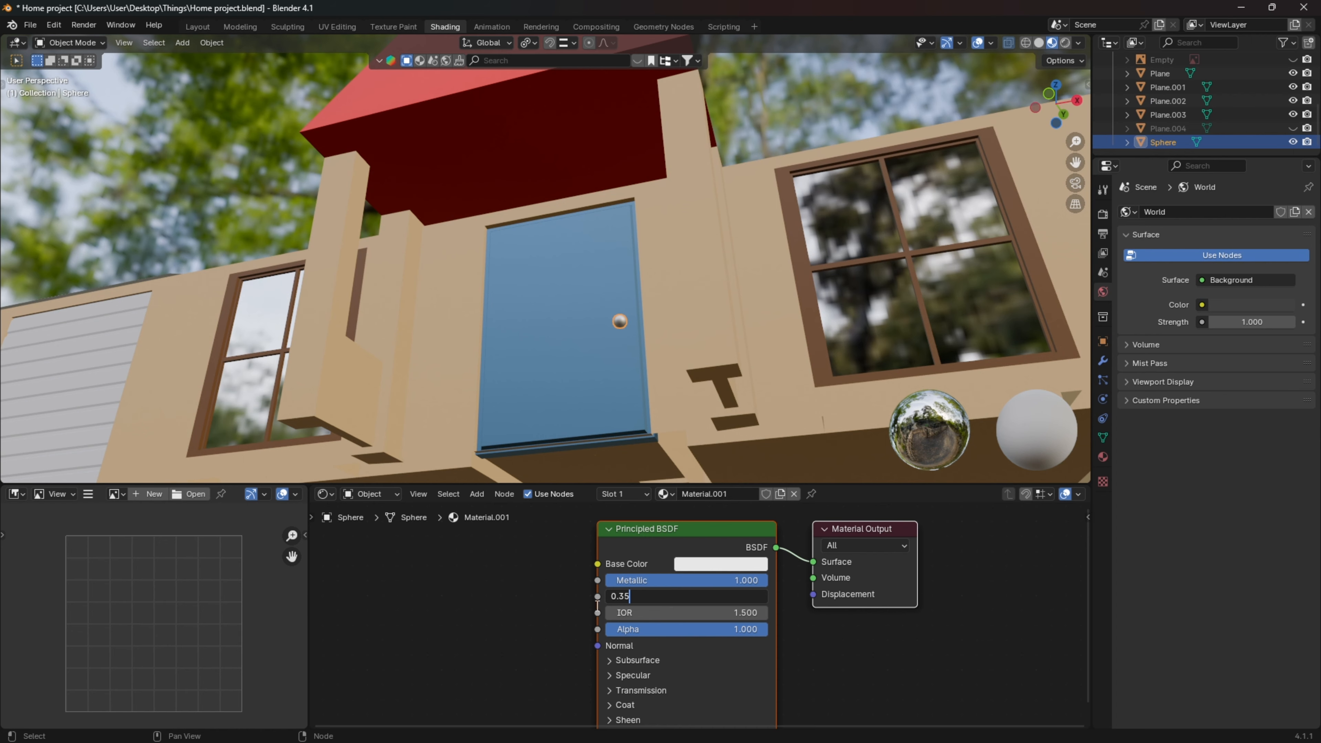
key("Return")
left_click(201, 226)
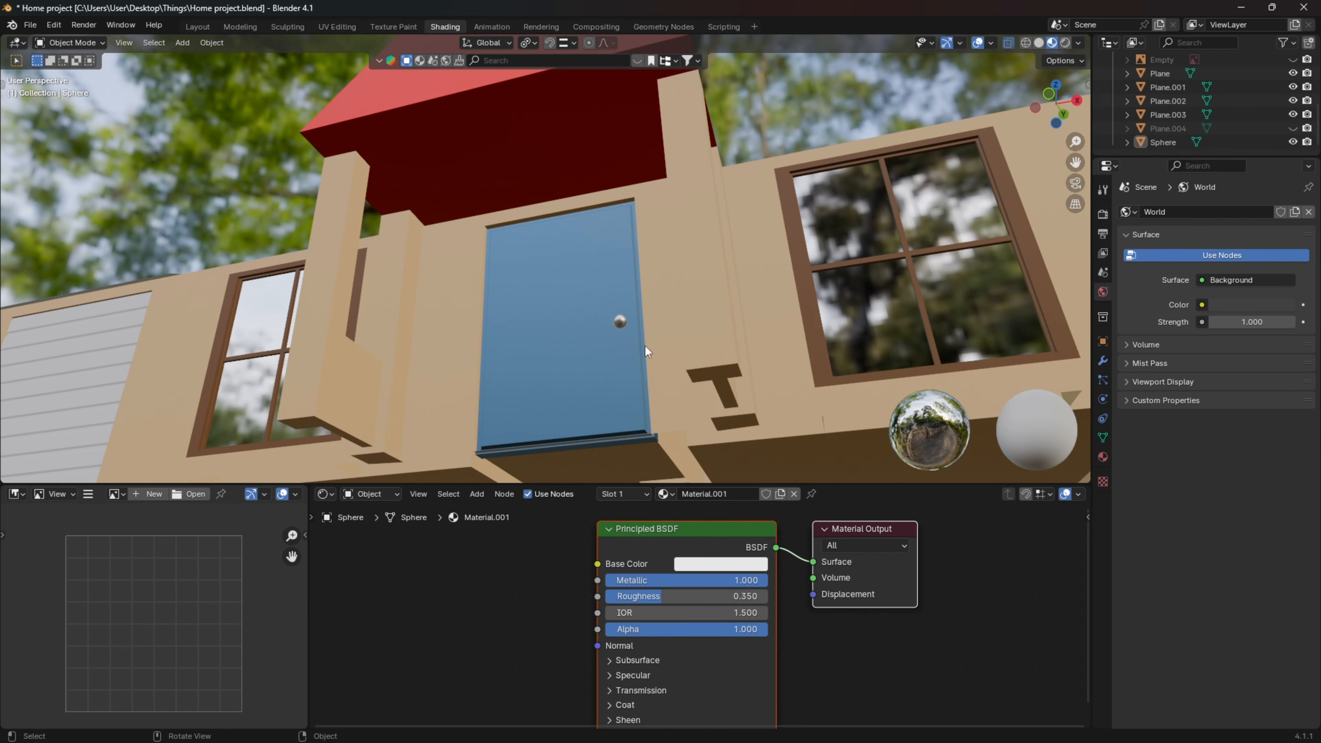
Apply the existing "roof for home" material to the garage roof, leaving nothing selected
middle_click_drag(623, 318, 754, 385)
scroll(720, 360, "down", 3)
left_click(536, 360)
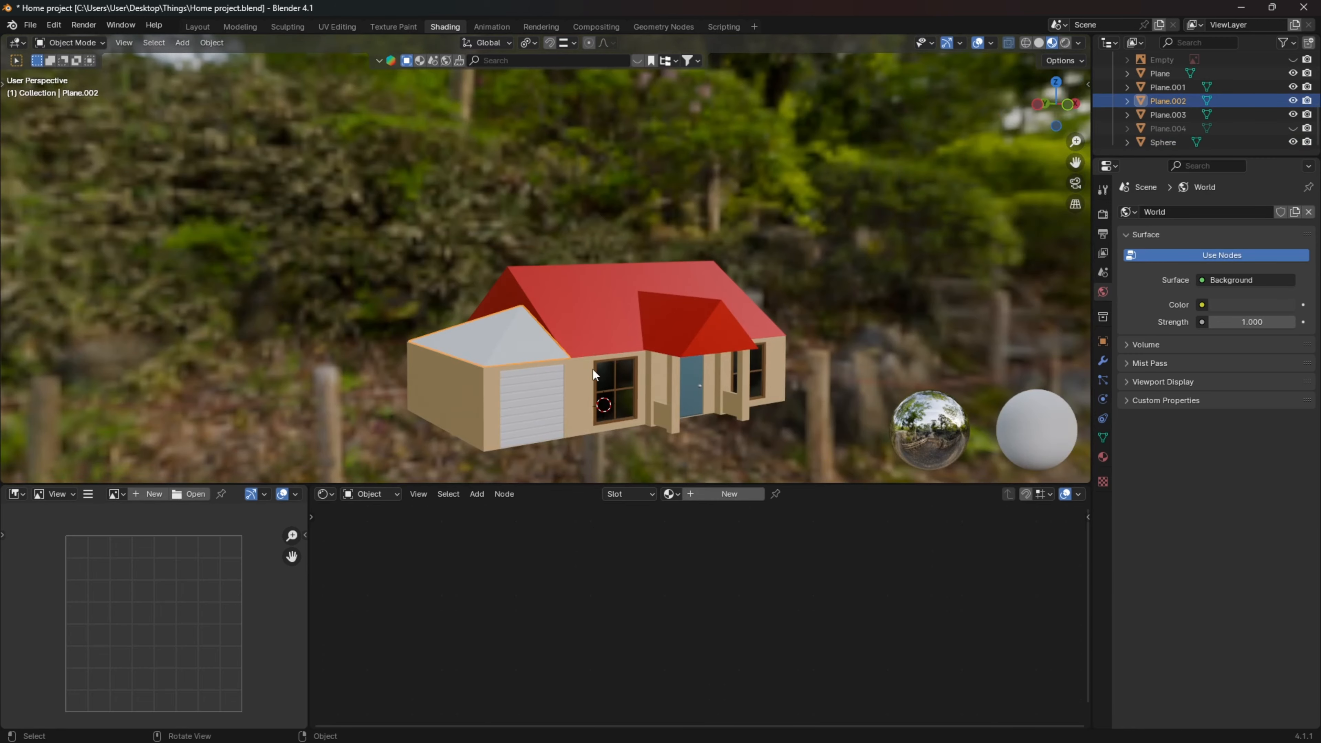
middle_click_drag(592, 369, 591, 296)
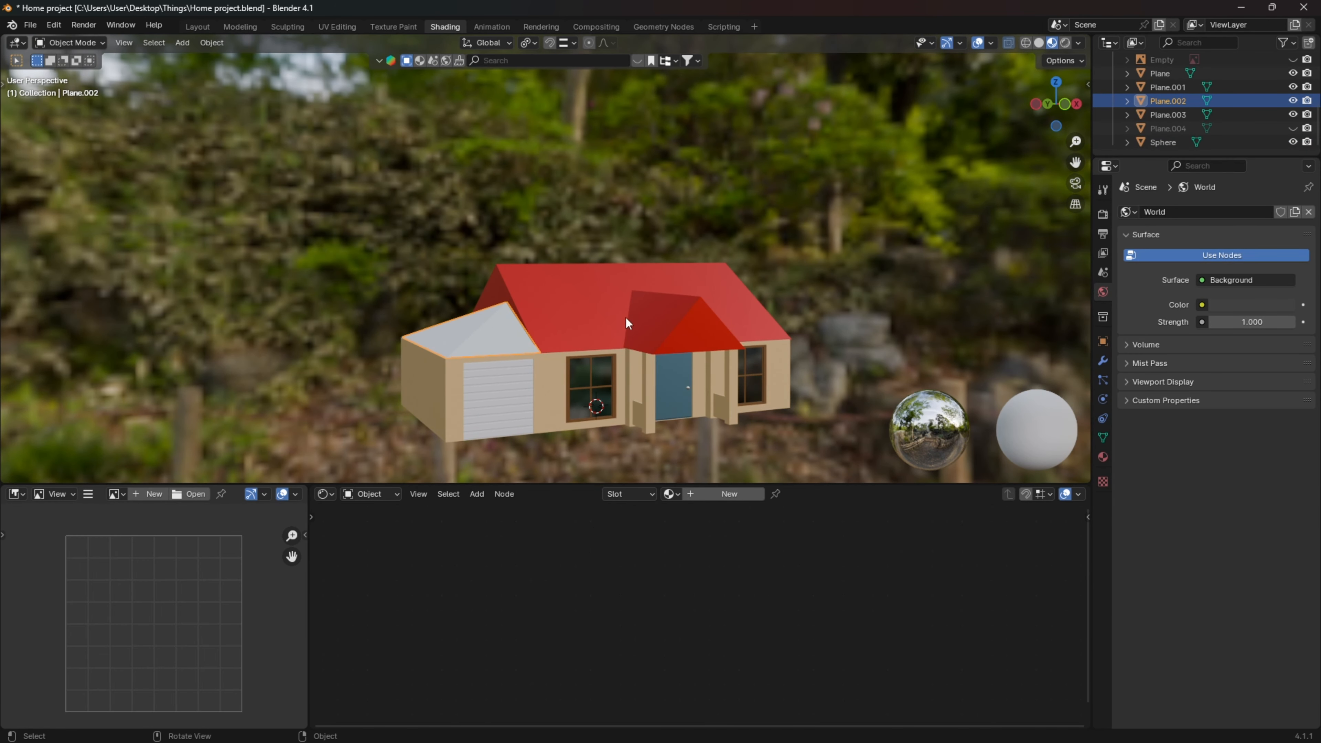
left_click(670, 493)
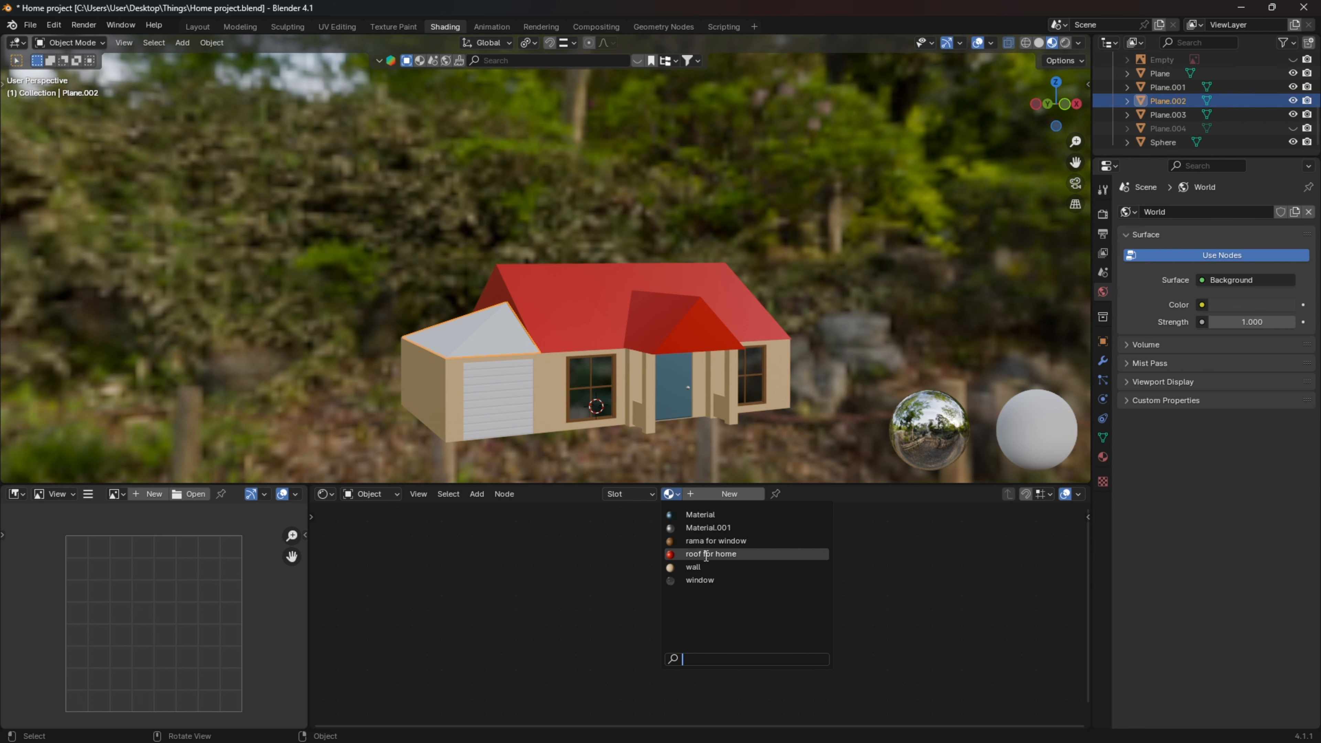
left_click(720, 555)
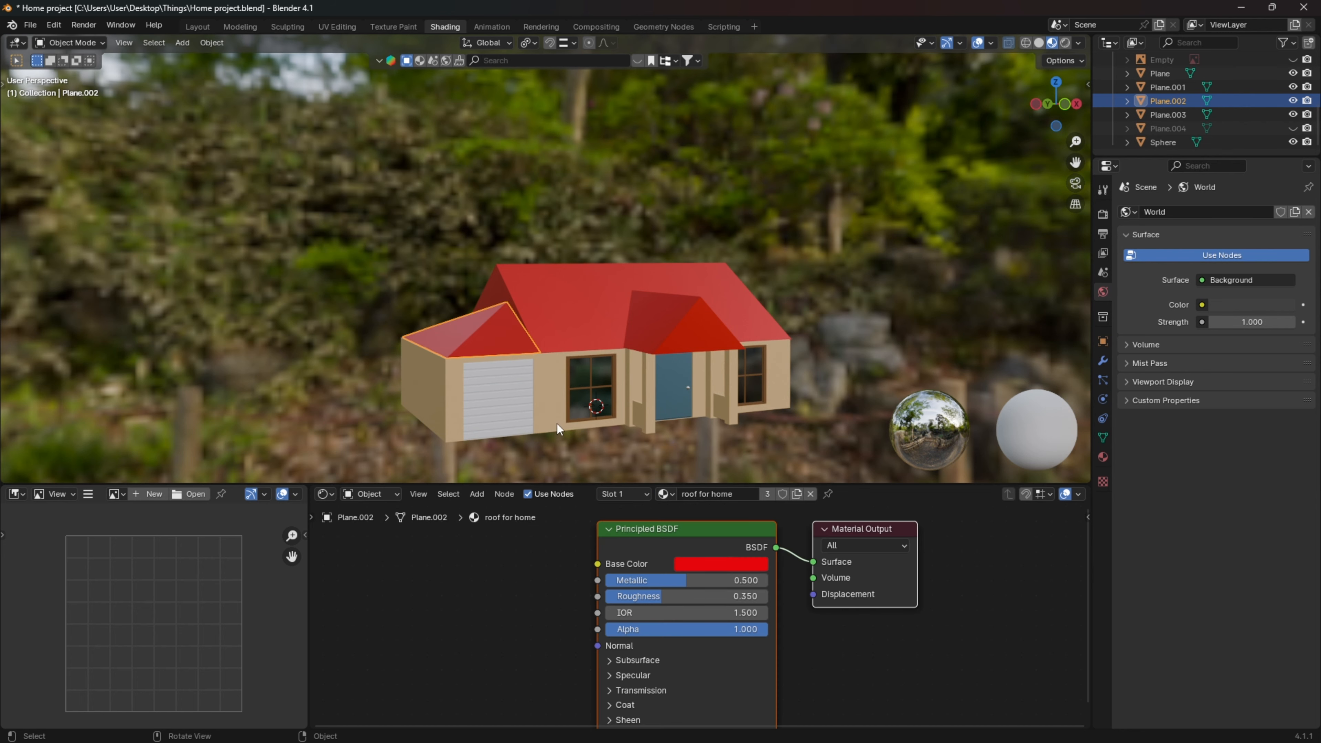
middle_click_drag(557, 424, 713, 343)
key("alt+a")
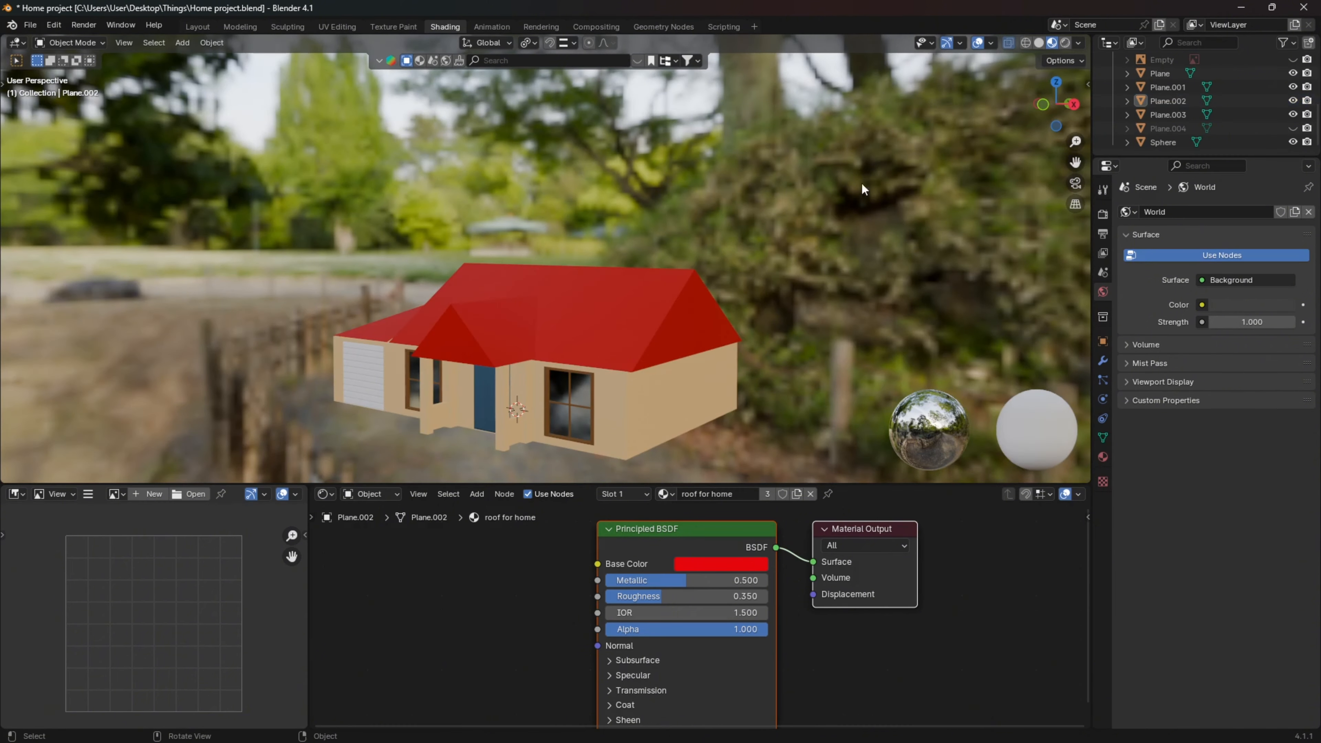
Assign the main roof's two triangular gable faces to a new second slot with the existing "wall" material, and return to Object Mode
middle_click_drag(741, 293, 479, 303)
left_click(709, 278)
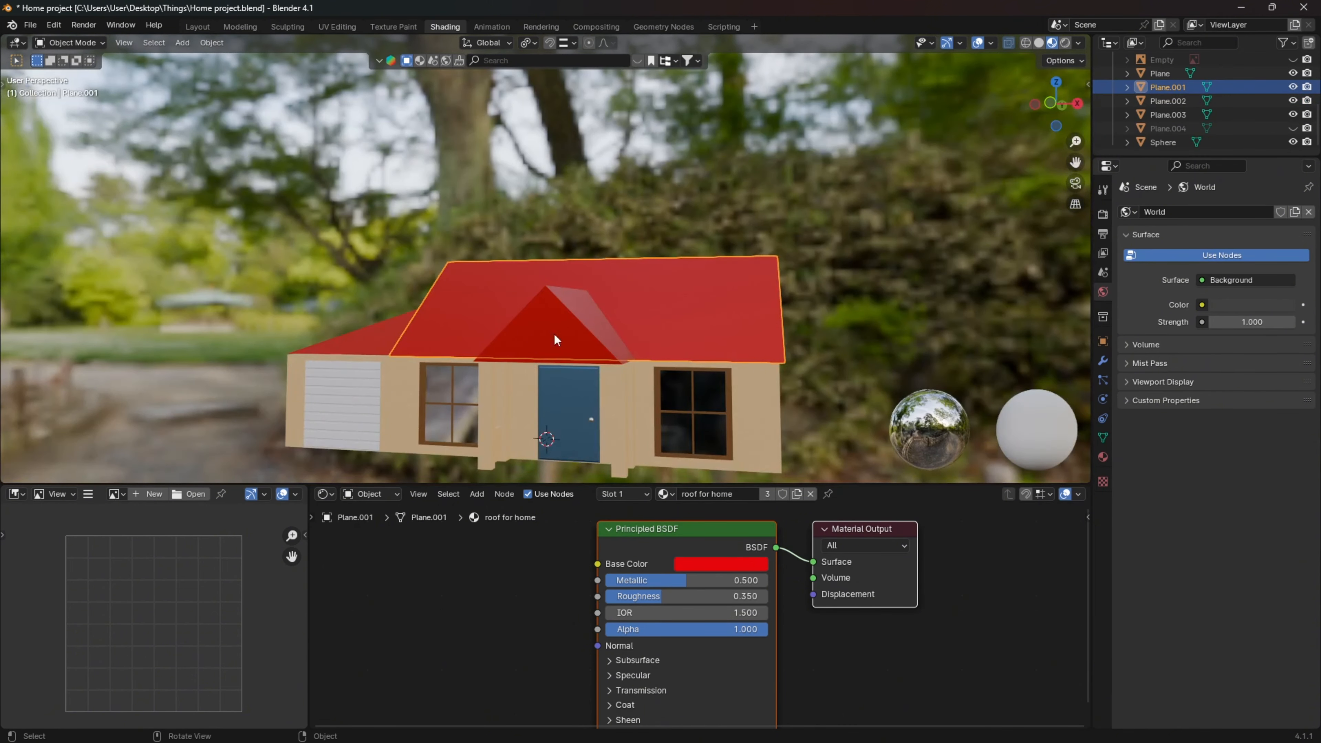
middle_click_drag(572, 330, 690, 362)
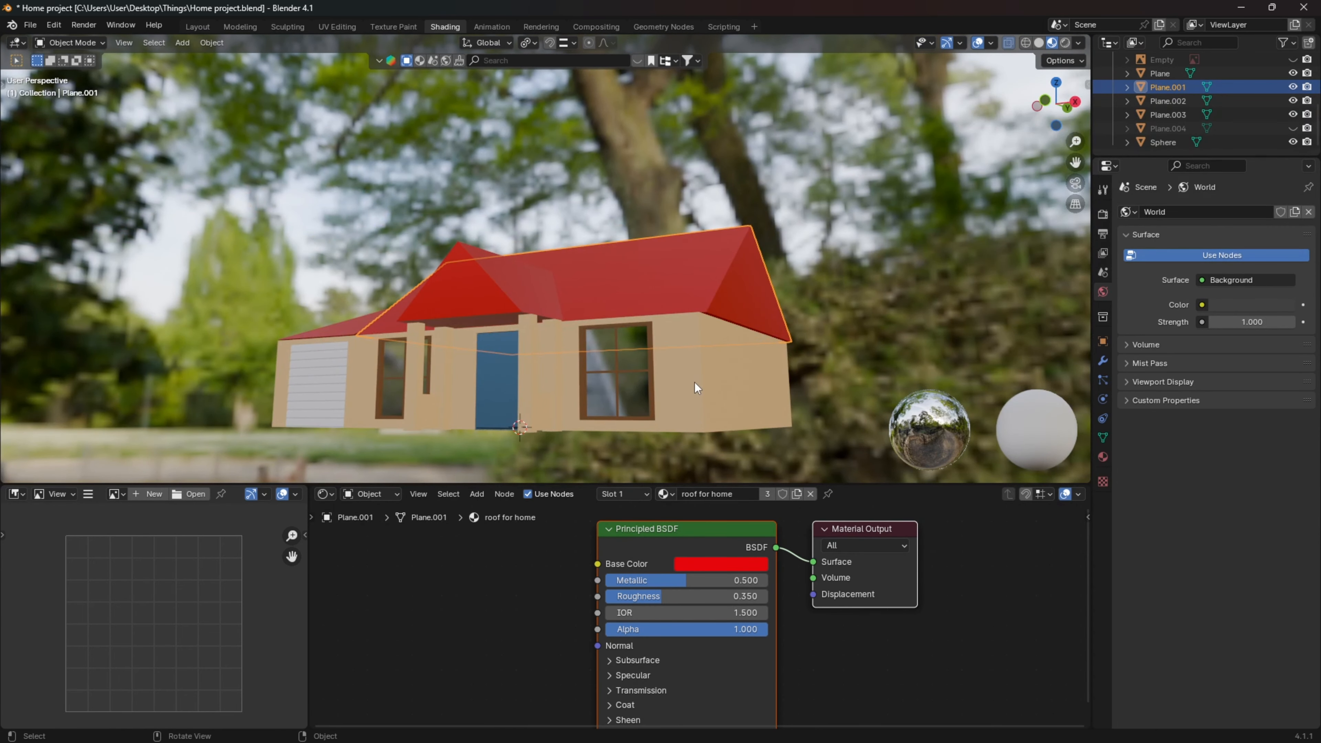
middle_click_drag(715, 334, 646, 282)
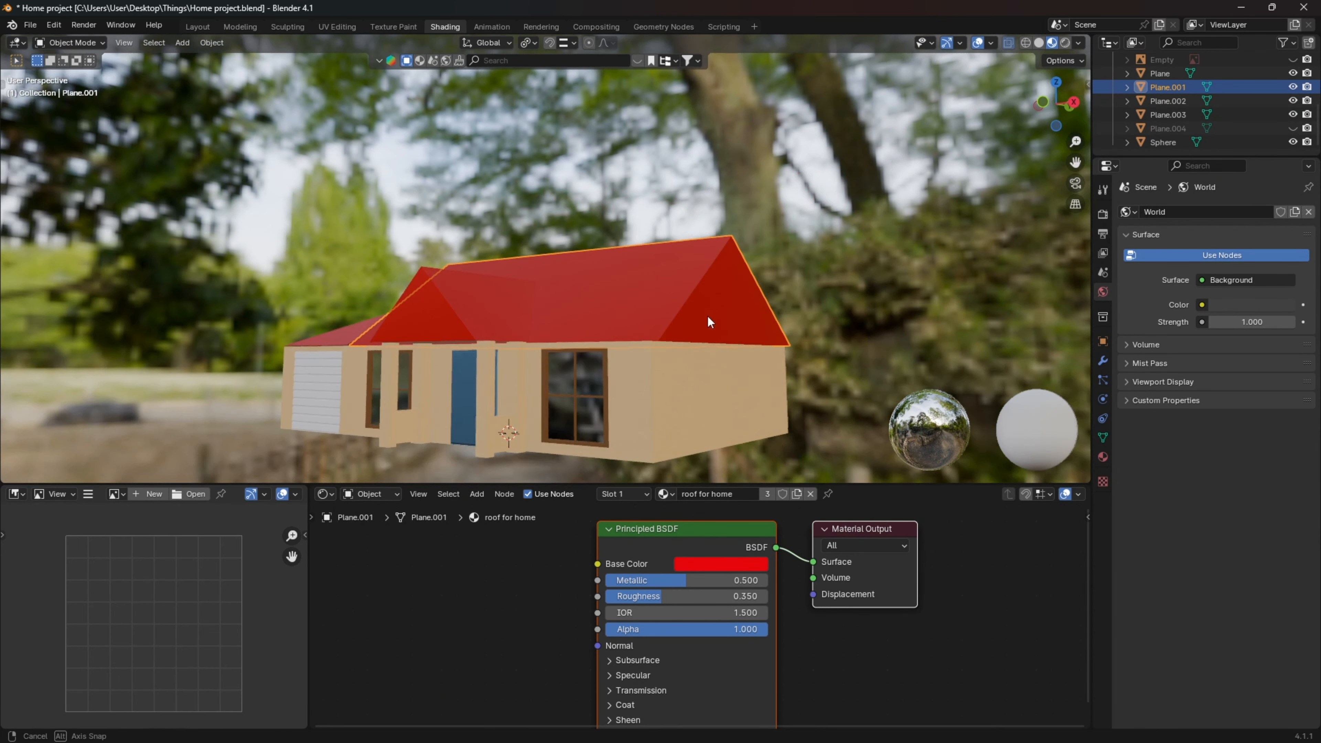
key("Tab")
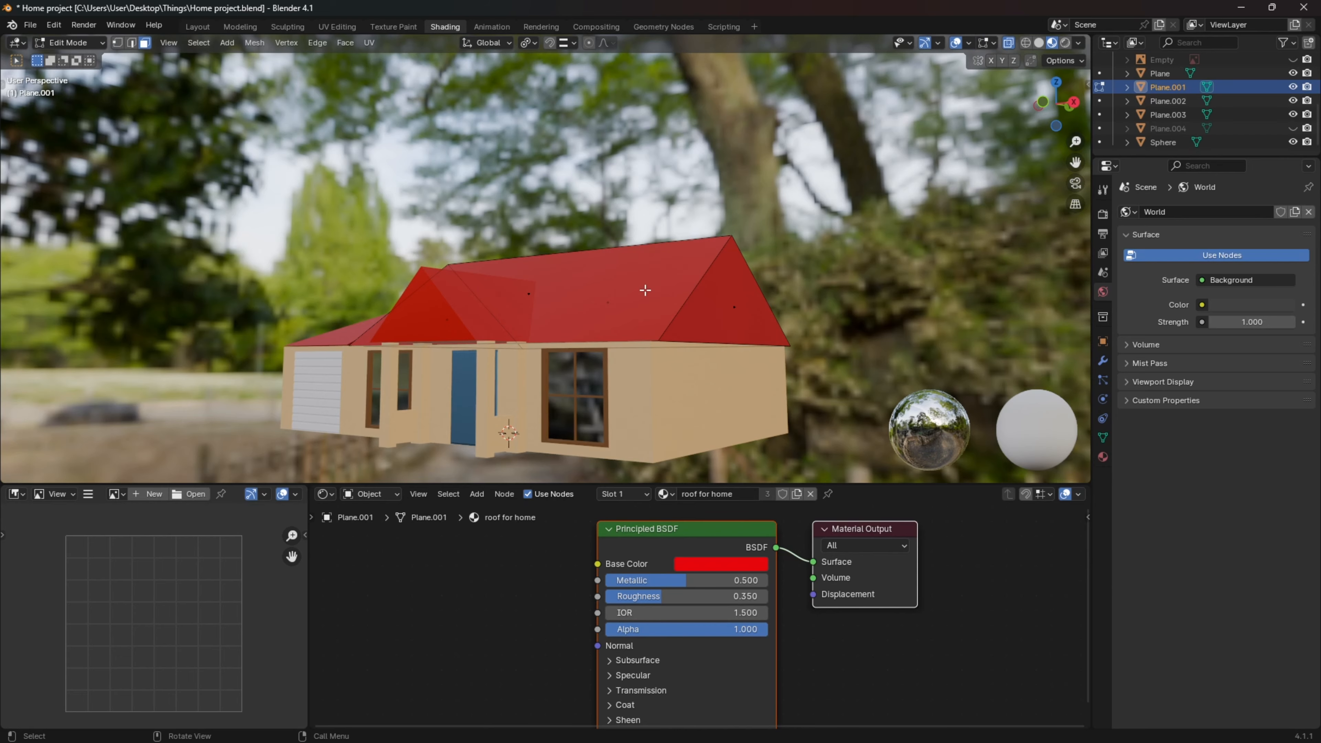
left_click(752, 295)
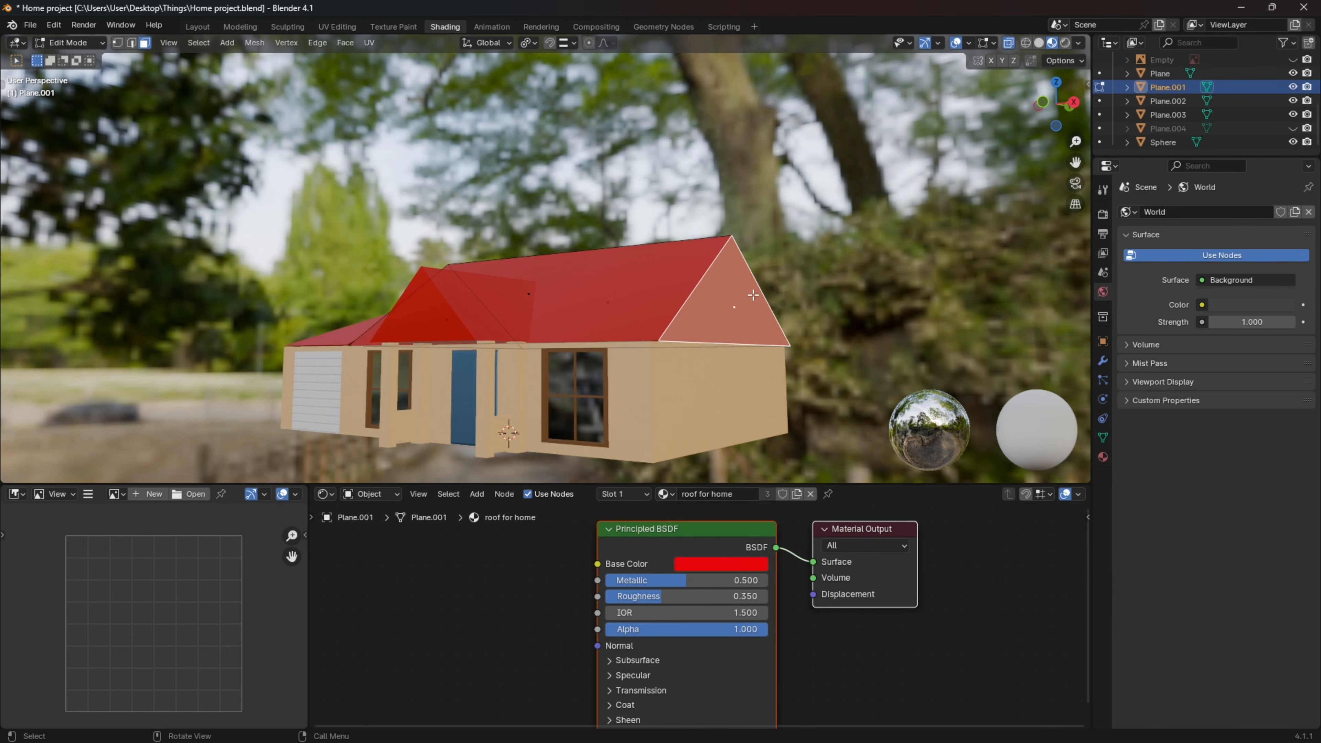
middle_click_drag(396, 307, 545, 281)
left_click(534, 315, "shift")
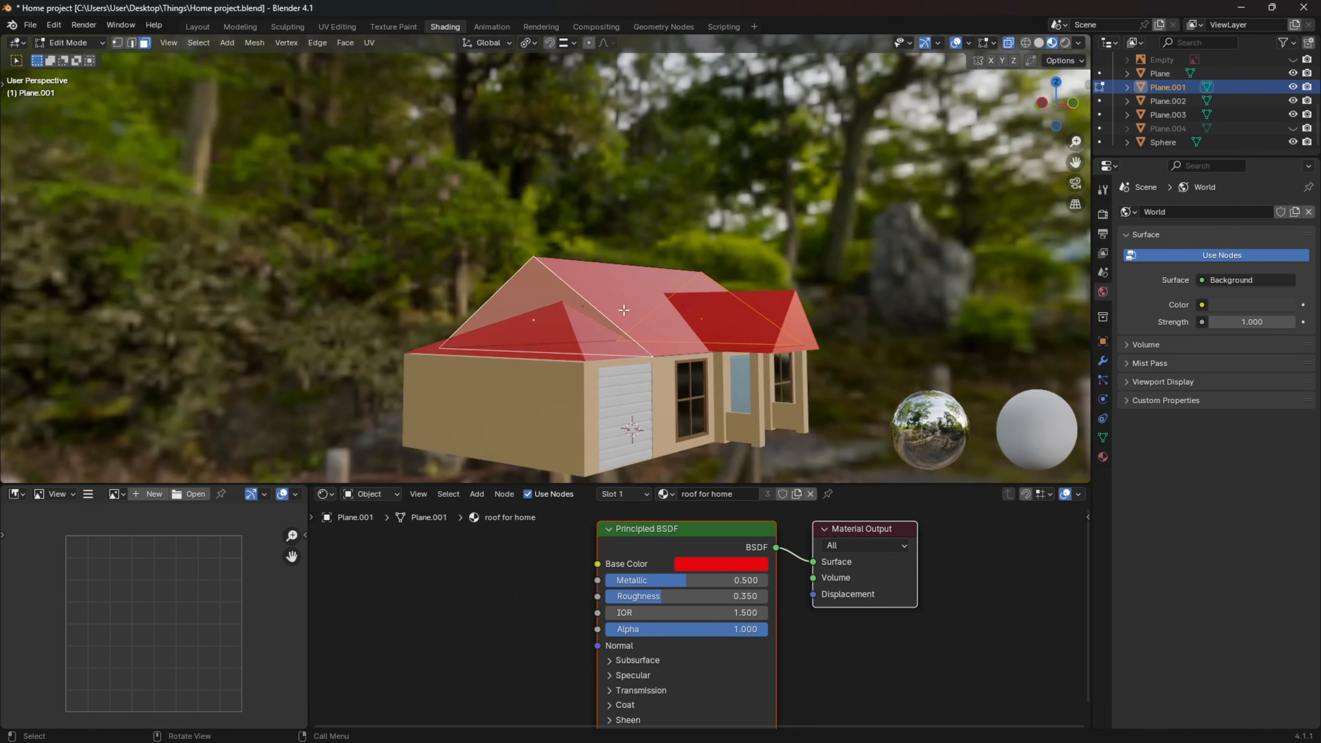
middle_click_drag(623, 310, 638, 412)
left_click(645, 495)
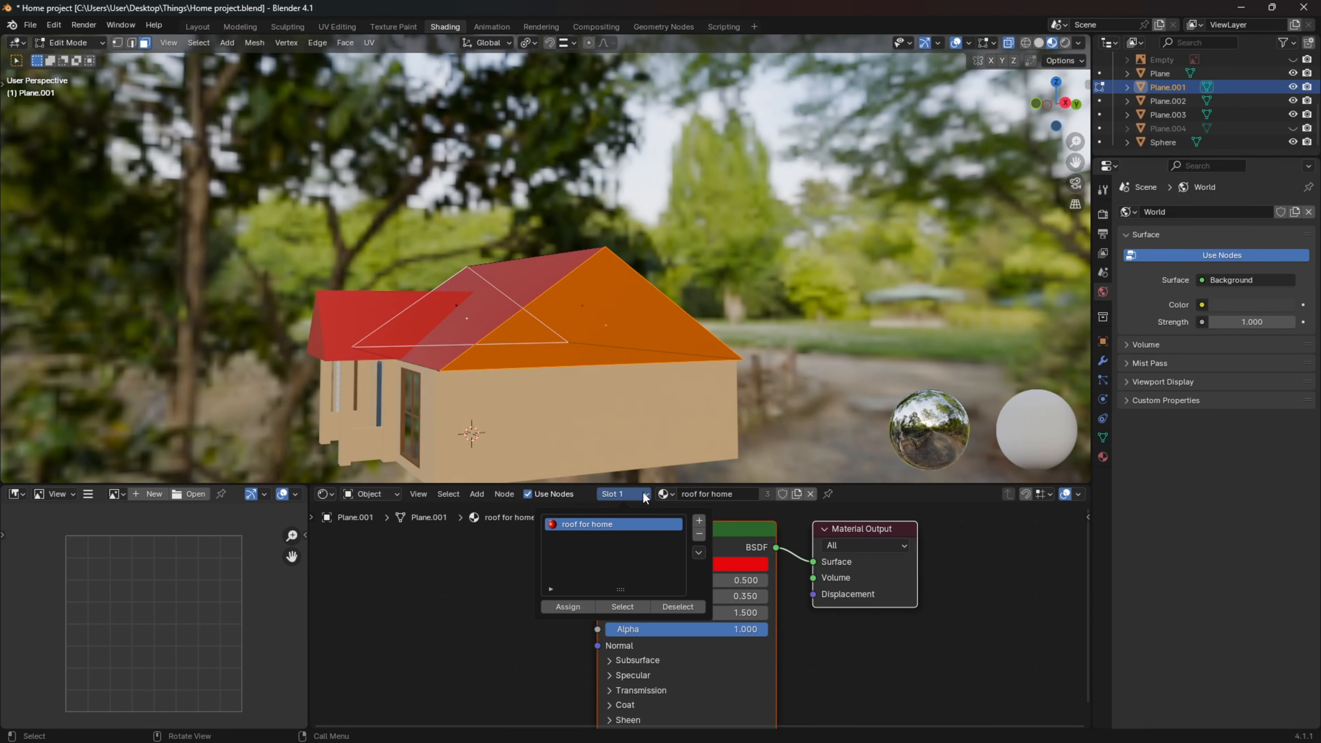
left_click(699, 521)
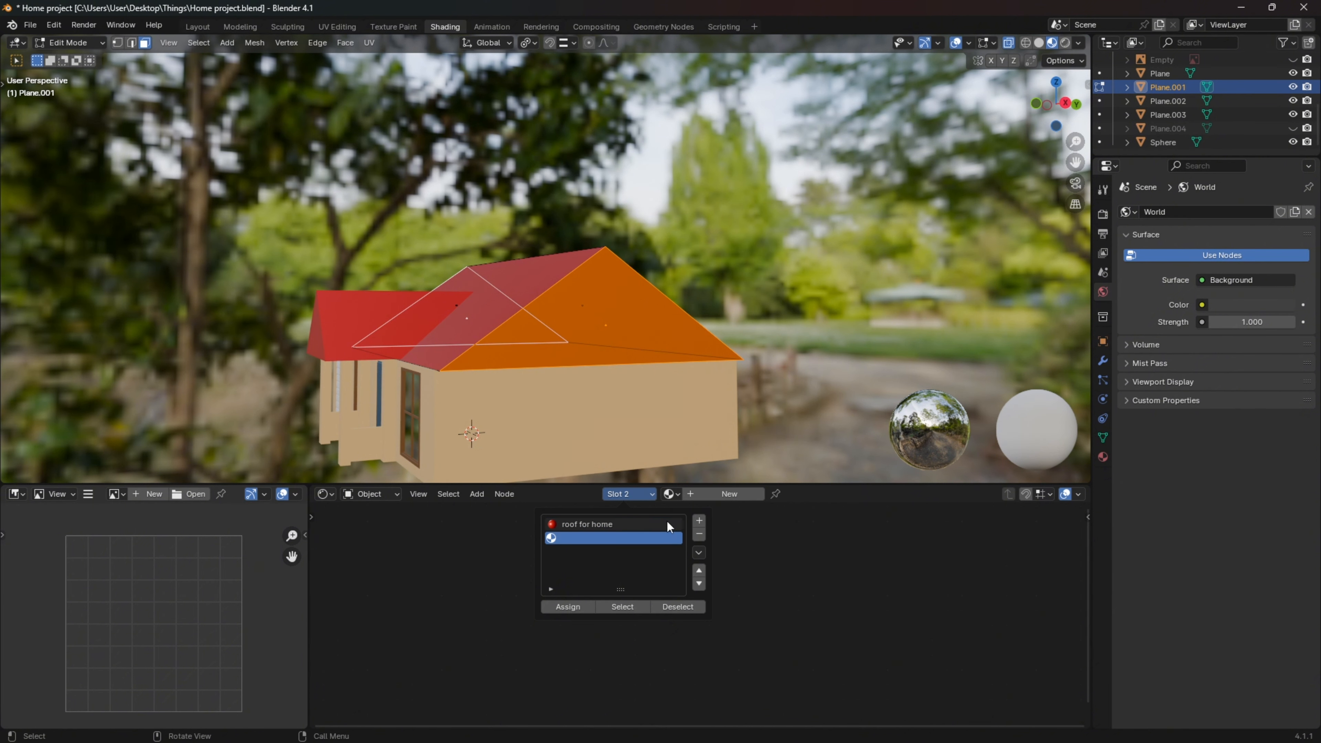
left_click(568, 607)
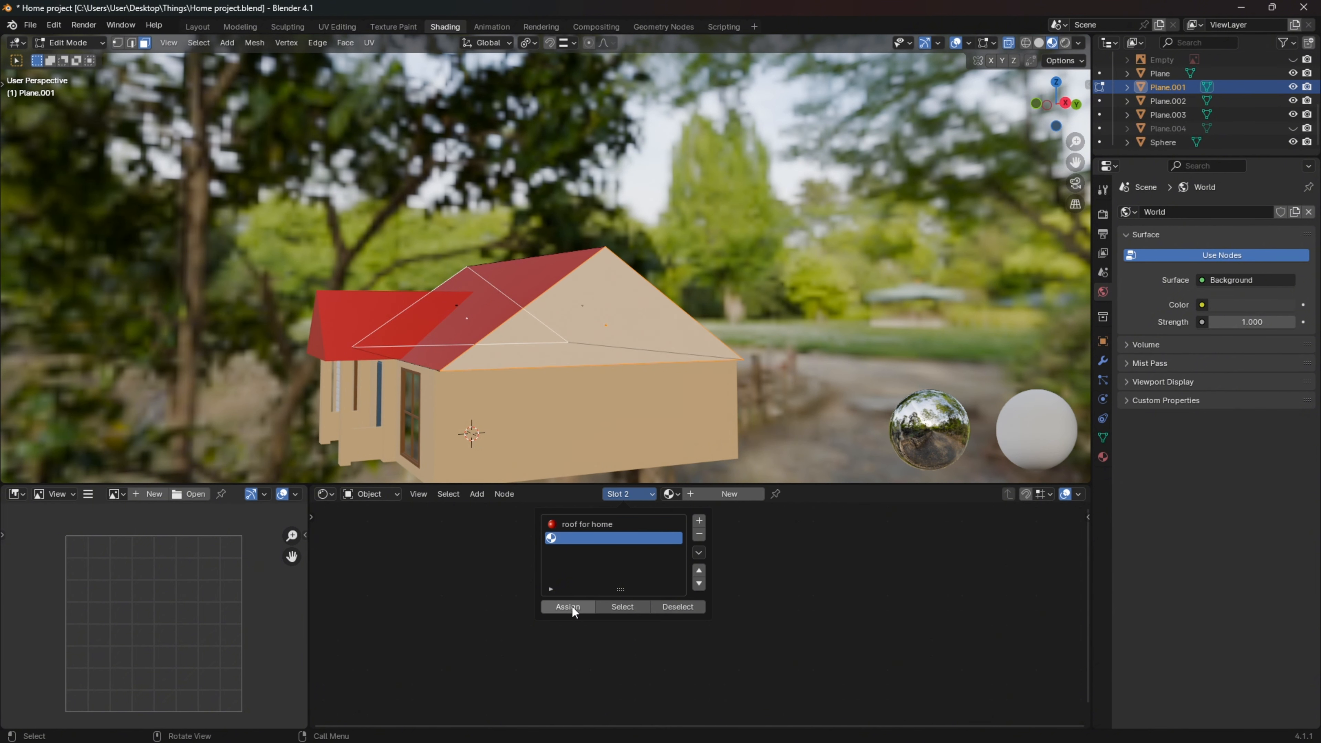
left_click(669, 493)
left_click(710, 567)
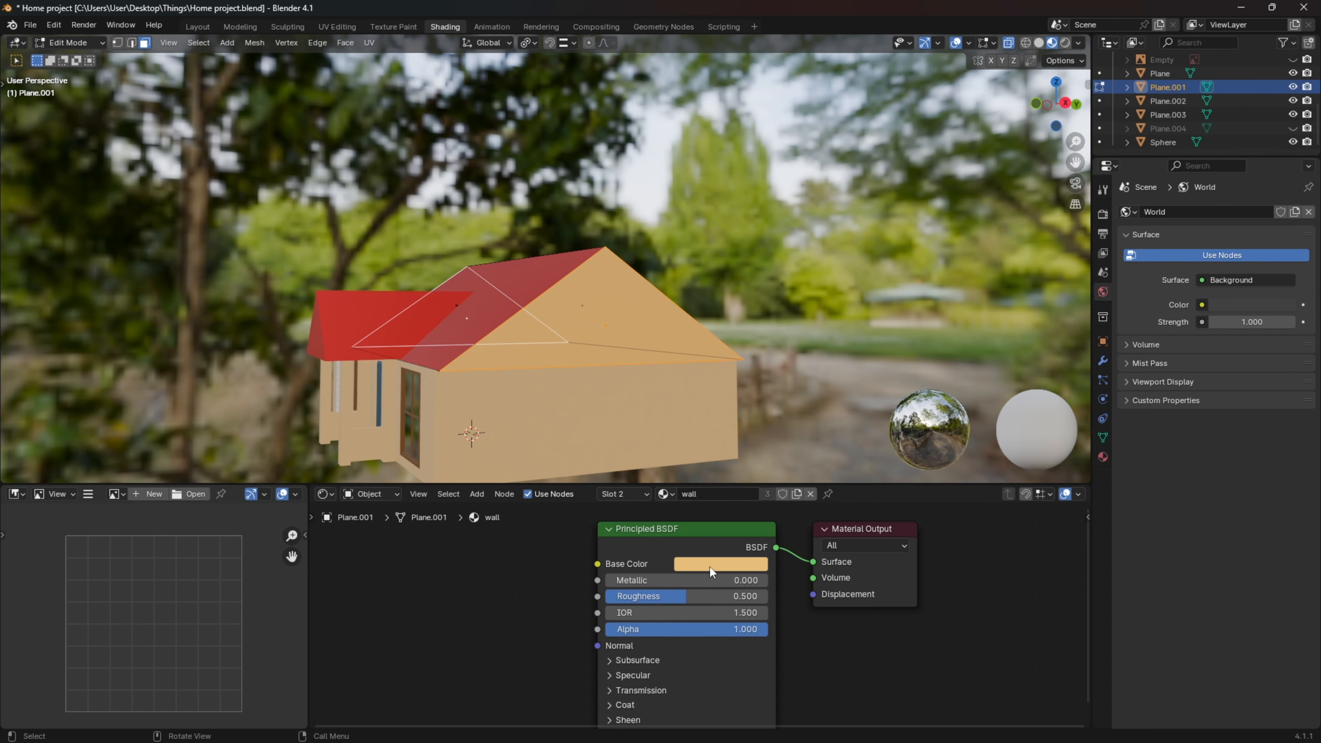
key("Tab")
Assign the porch's existing "wall" material slot to its front triangular gable face, and return to Object Mode
middle_click_drag(667, 350, 716, 299)
middle_click_drag(637, 324, 522, 332)
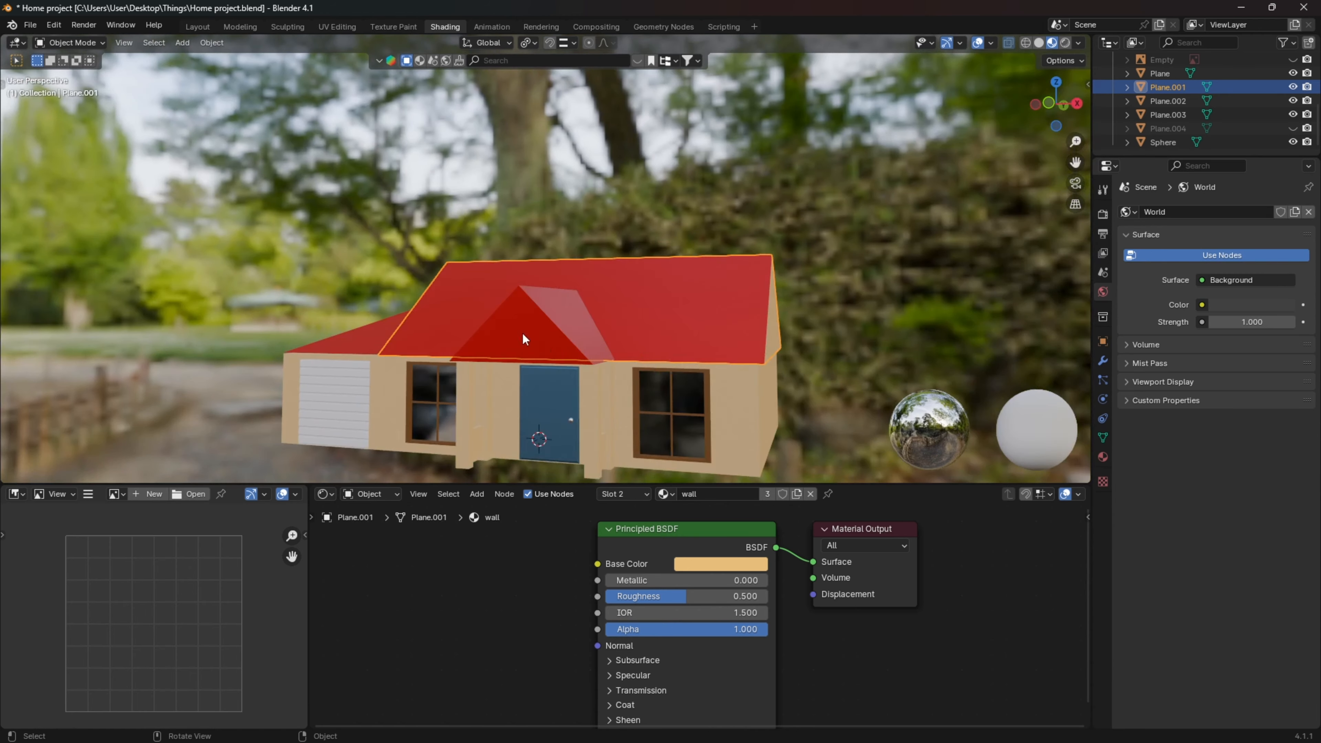
left_click(483, 371)
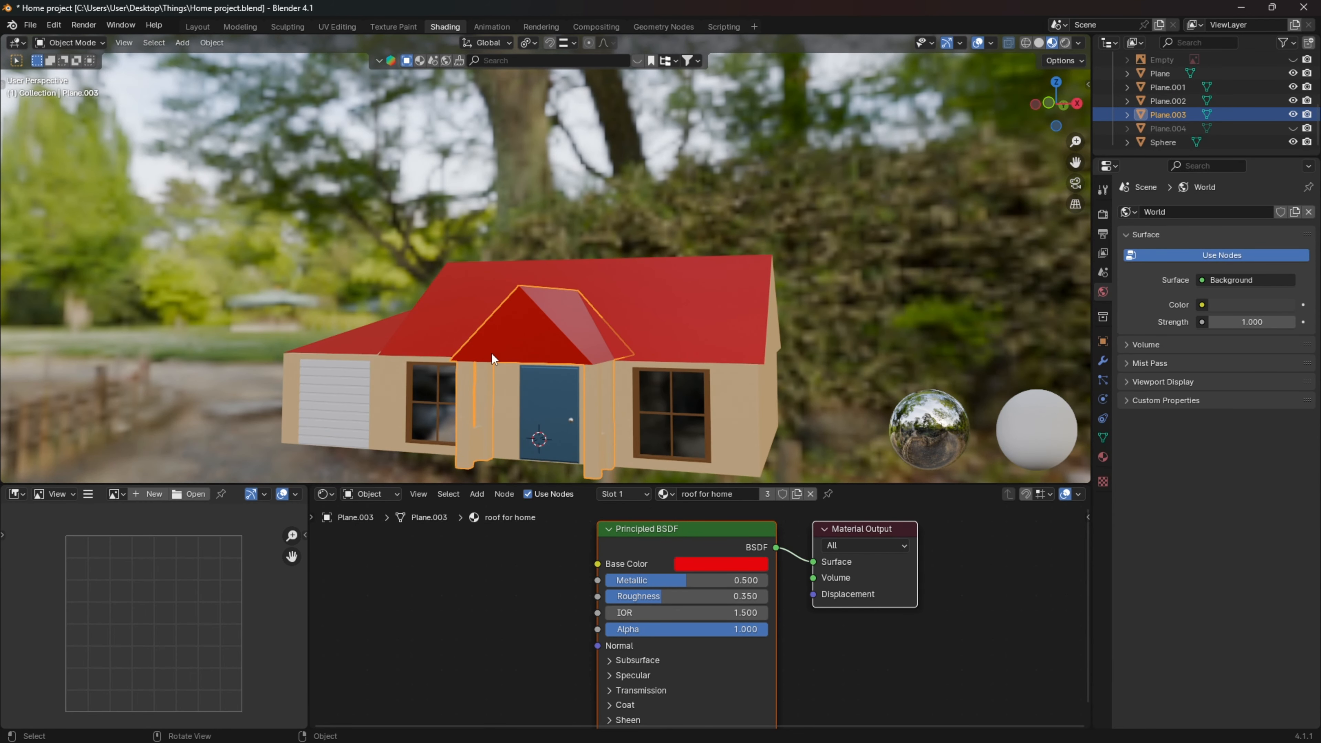
key("Tab")
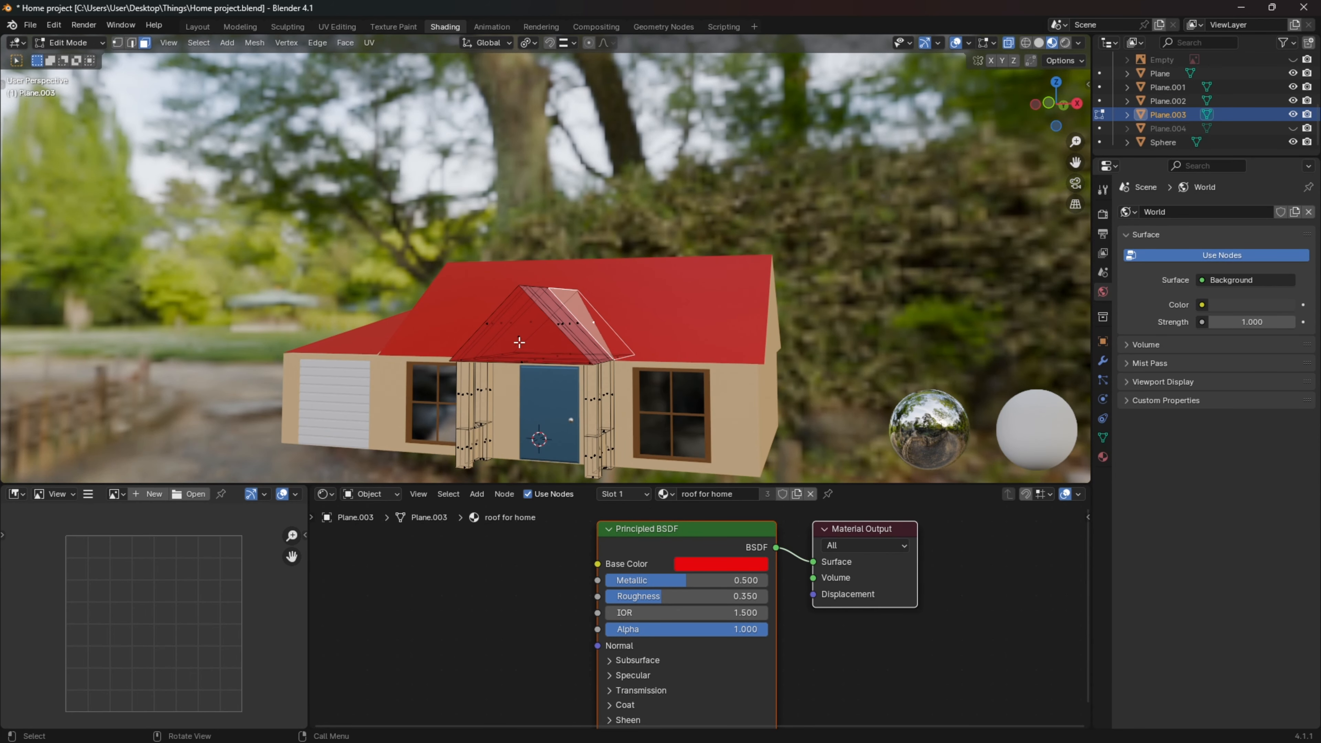
left_click(539, 331)
middle_click_drag(539, 332, 483, 359)
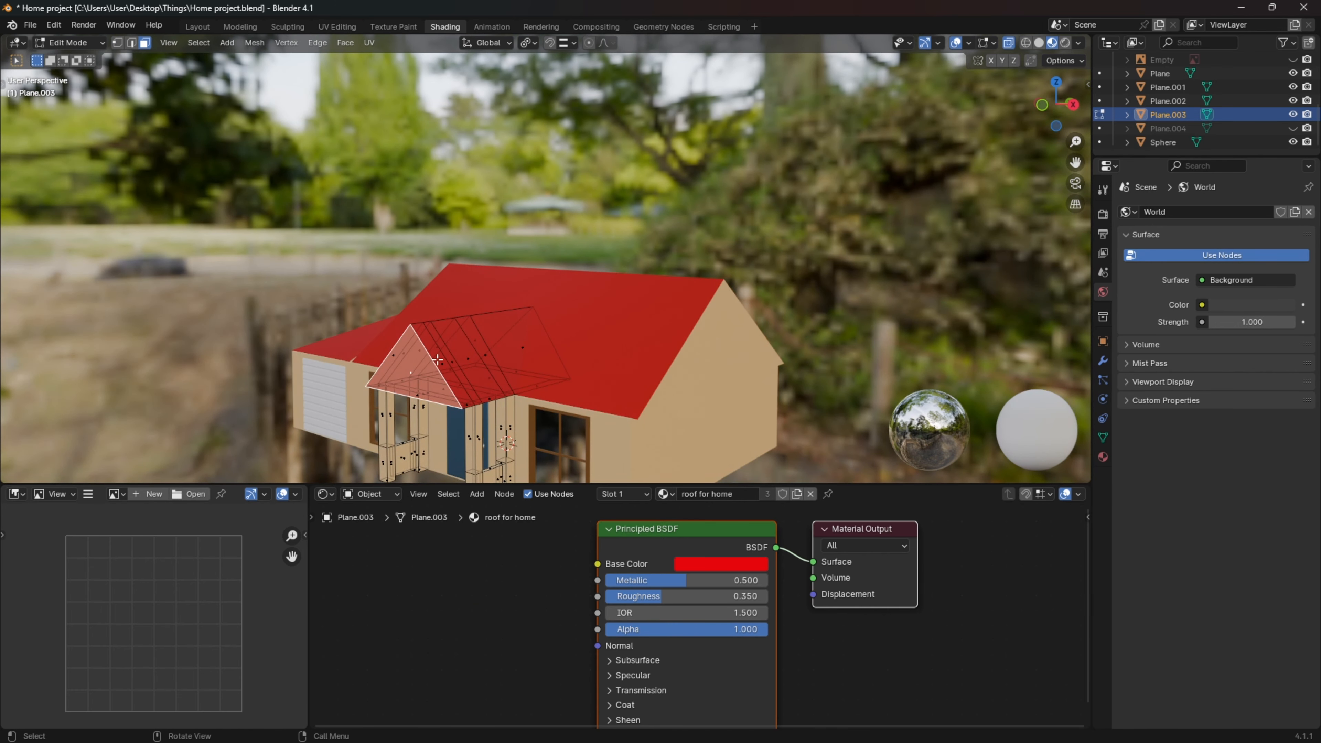
left_click(634, 494)
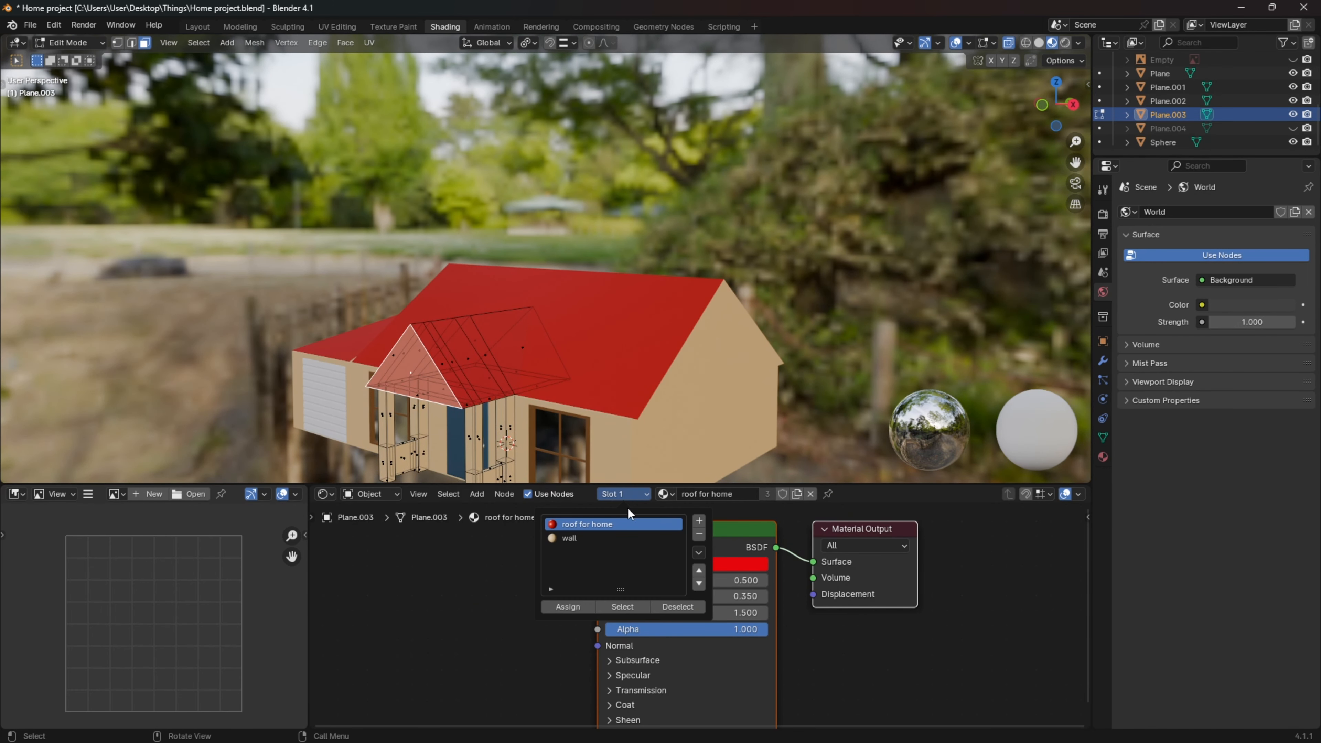
left_click(566, 539)
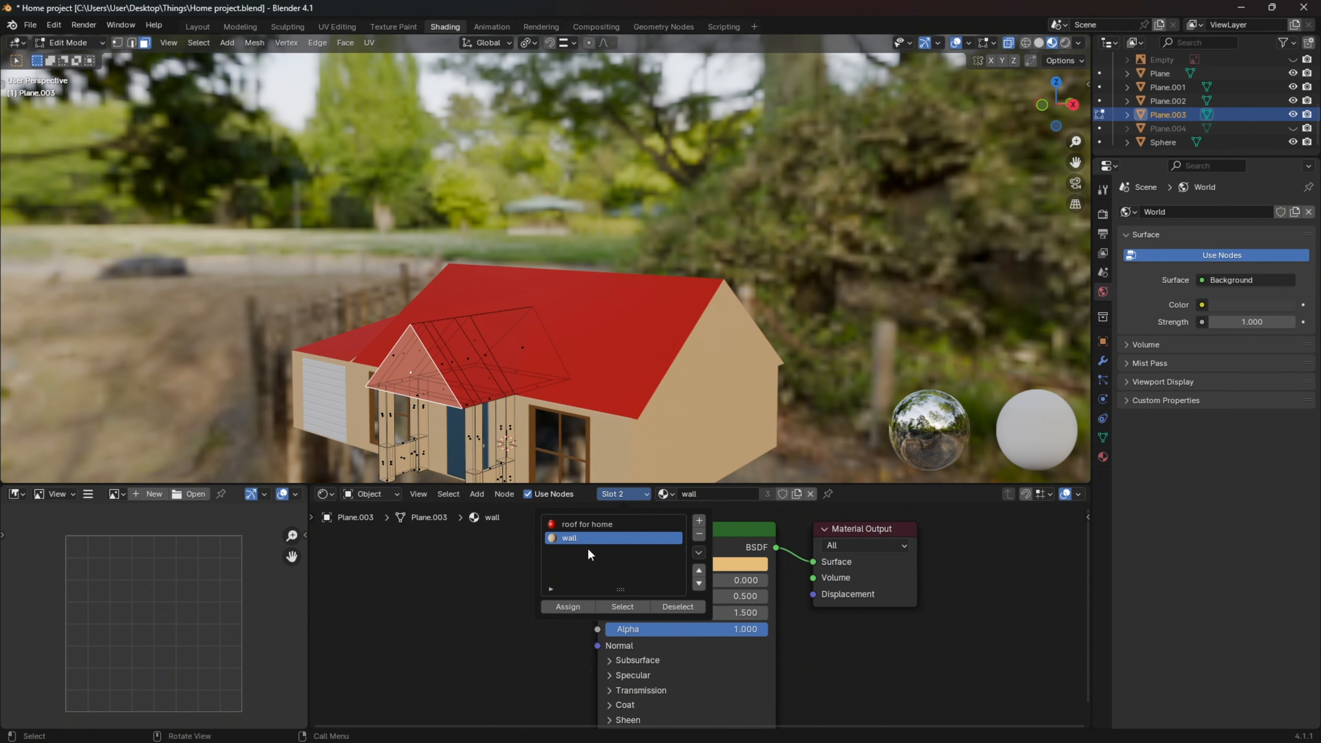
left_click(567, 607)
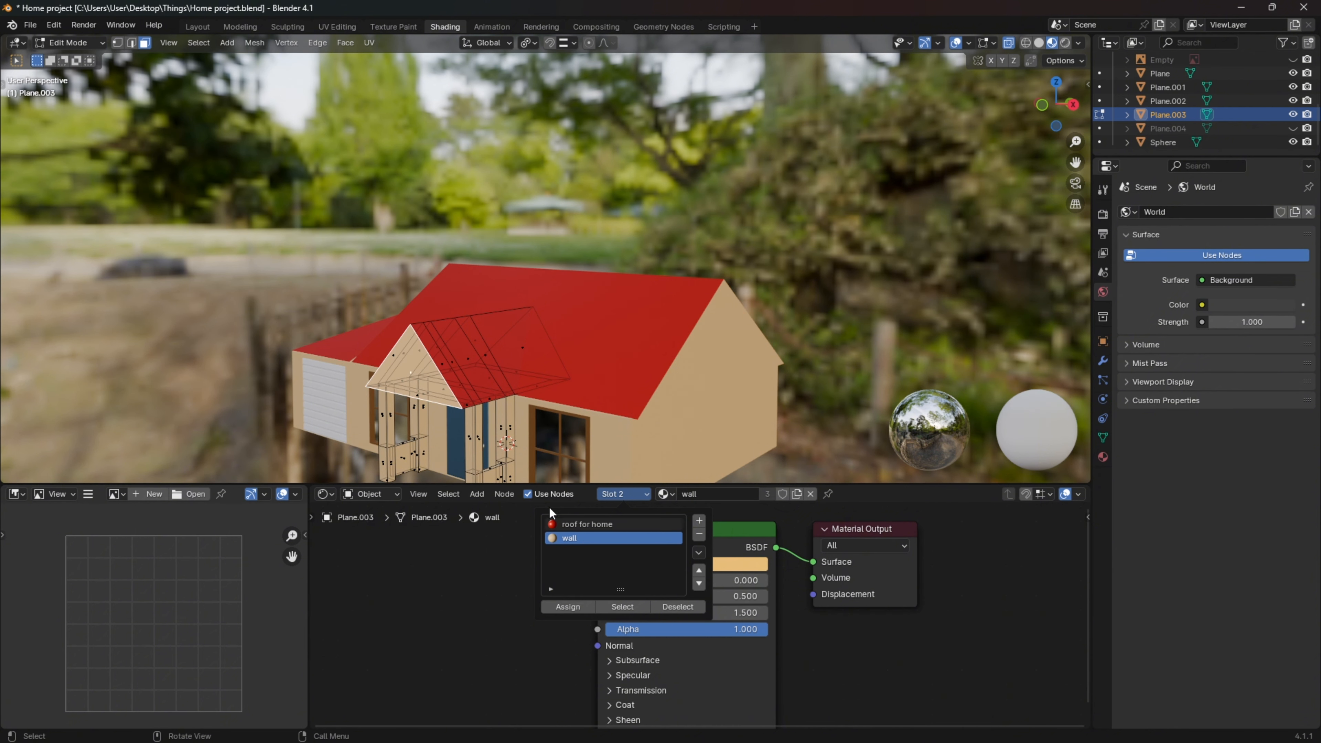
middle_click_drag(614, 364, 702, 310)
key("Tab")
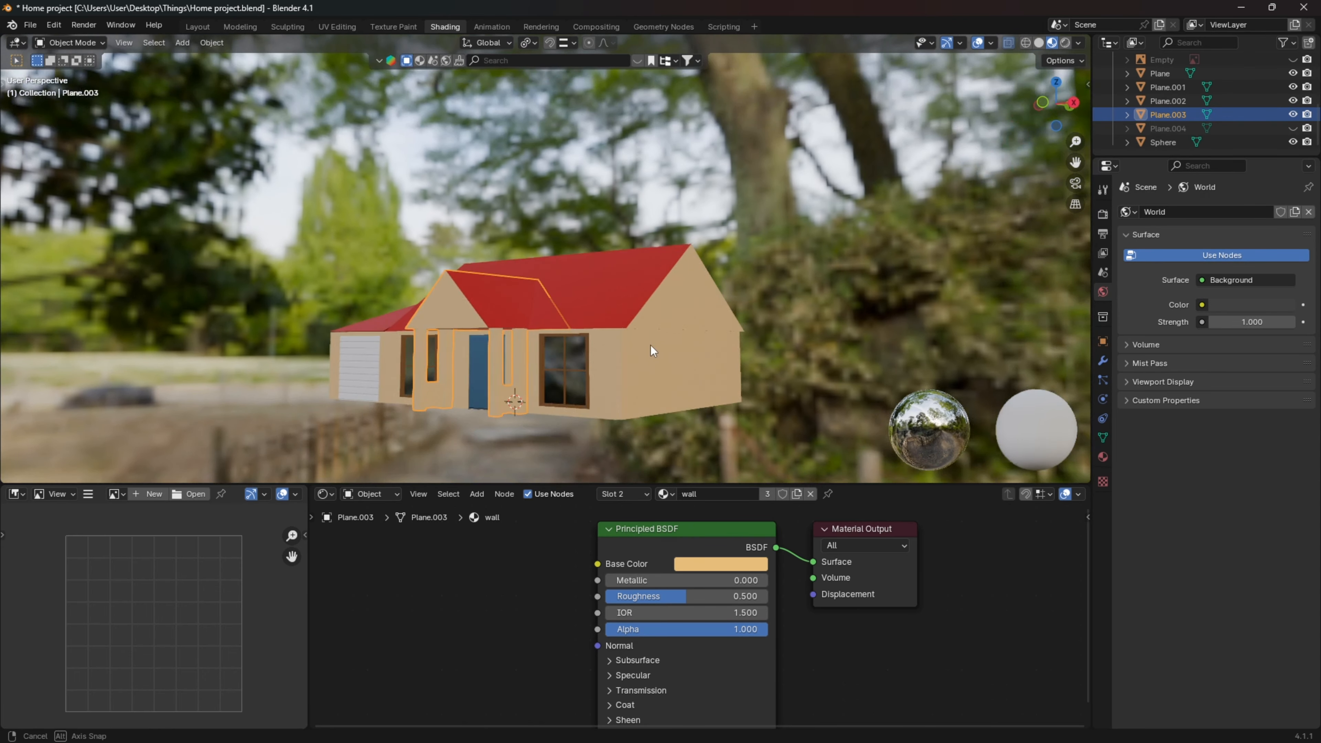
middle_click_drag(612, 340, 563, 364)
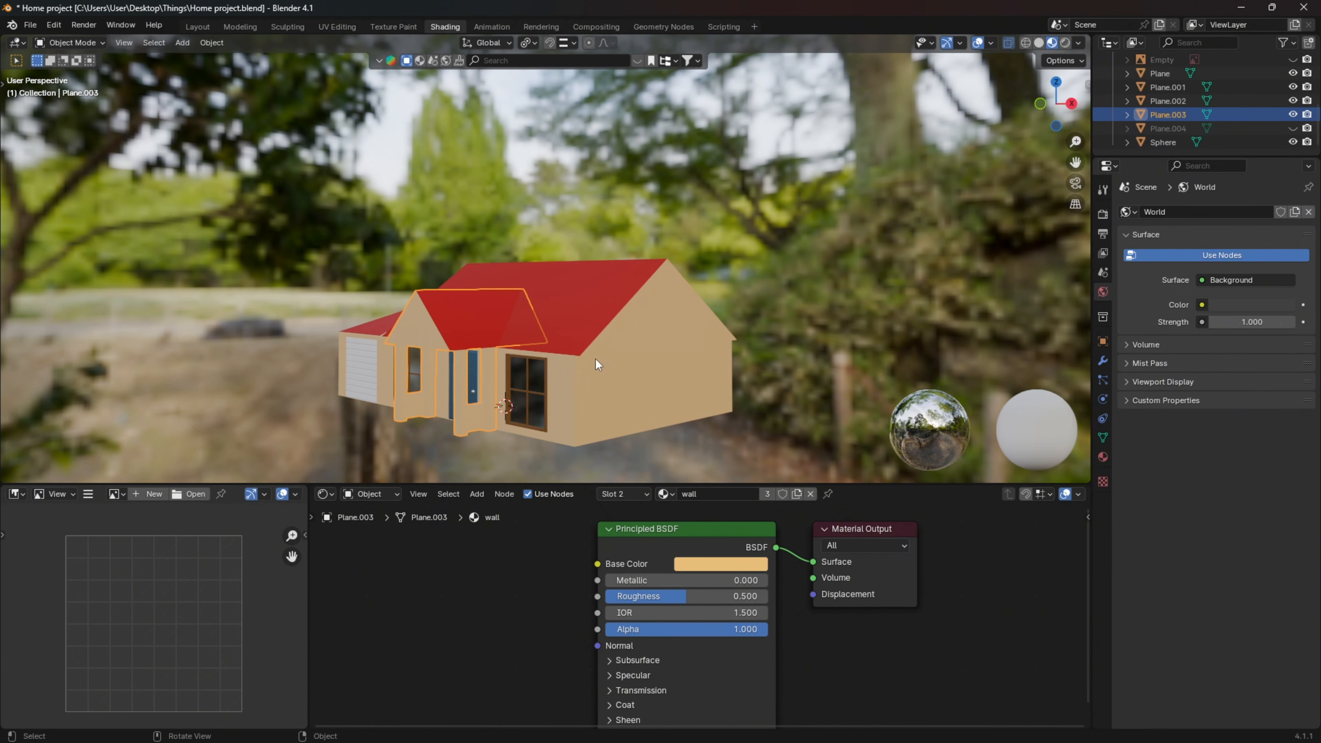
middle_click_drag(595, 360, 618, 405)
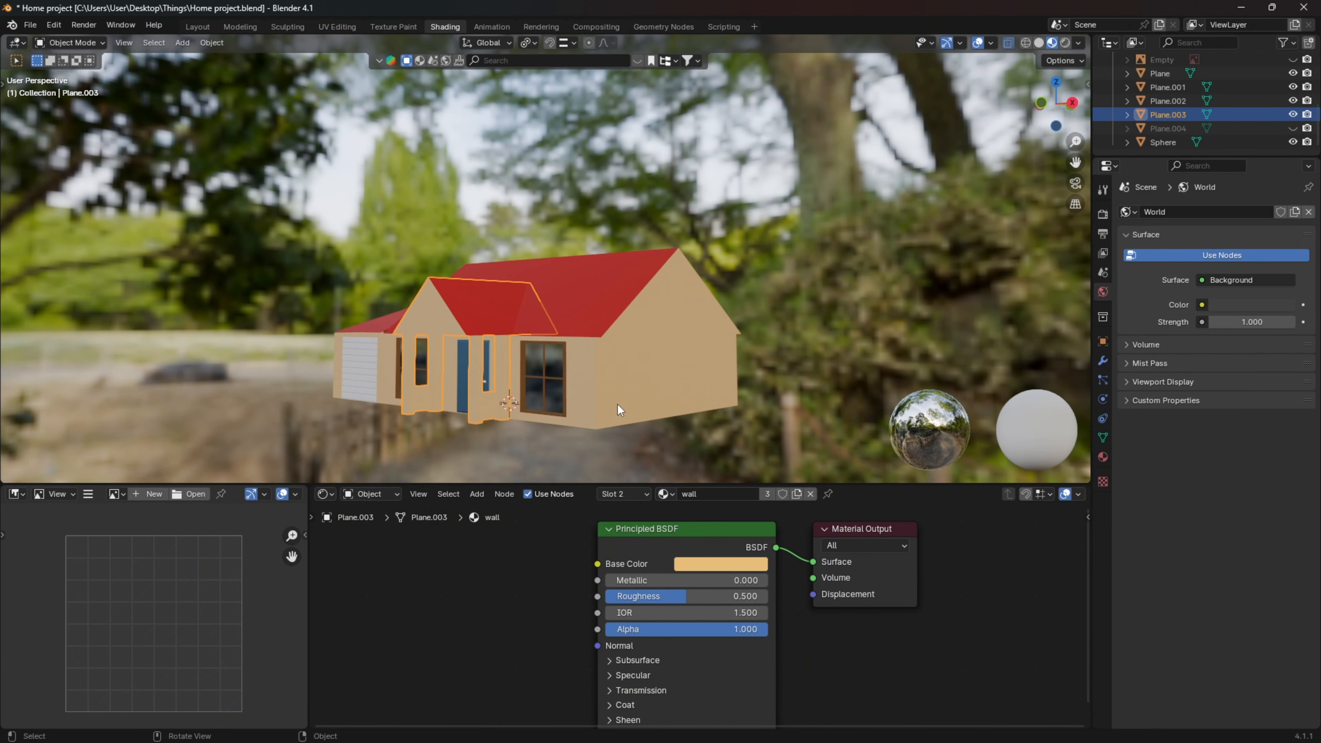